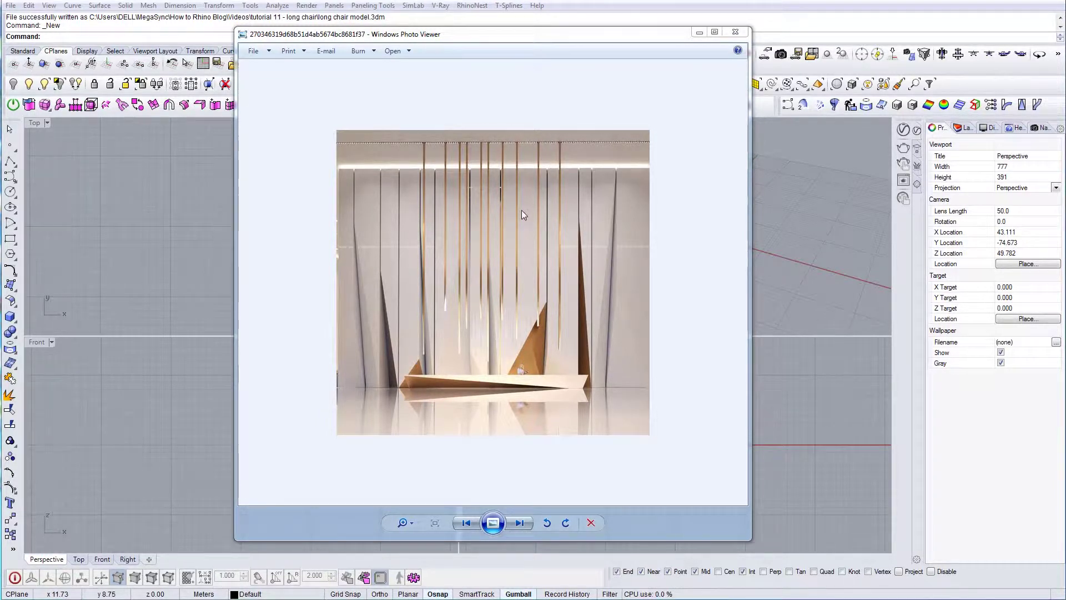
Insert the reference photo as a picture frame on the ground plane in the Top view.
{"action": "left_click", "coordinate": [887, 256]}
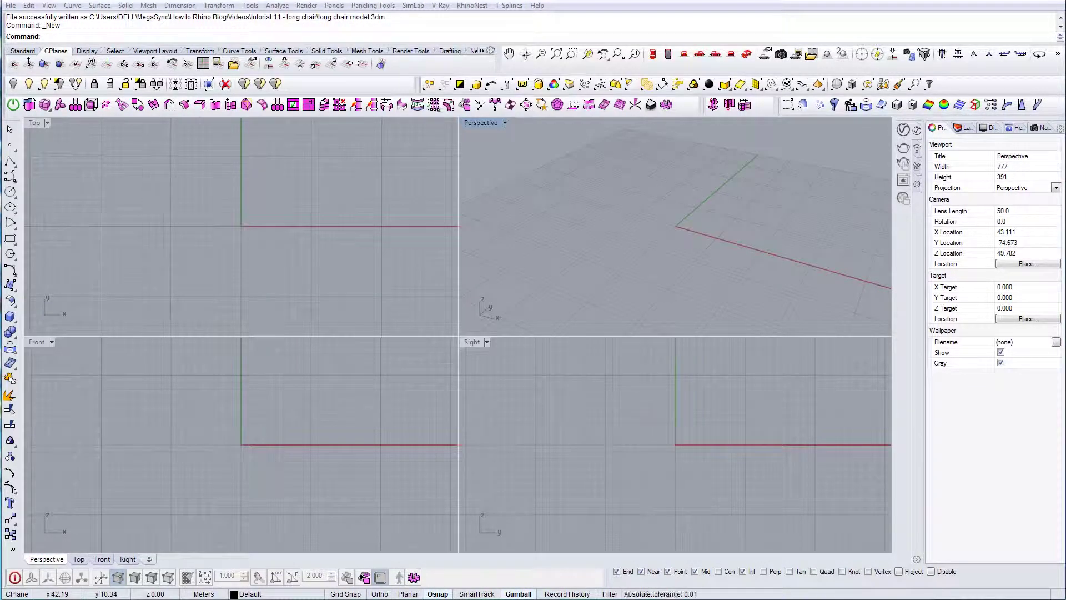
{"action": "left_click_drag", "start_coordinate": [349, 242], "coordinate": [357, 250]}
{"action": "left_click", "coordinate": [308, 236]}
{"action": "left_click", "coordinate": [150, 283]}
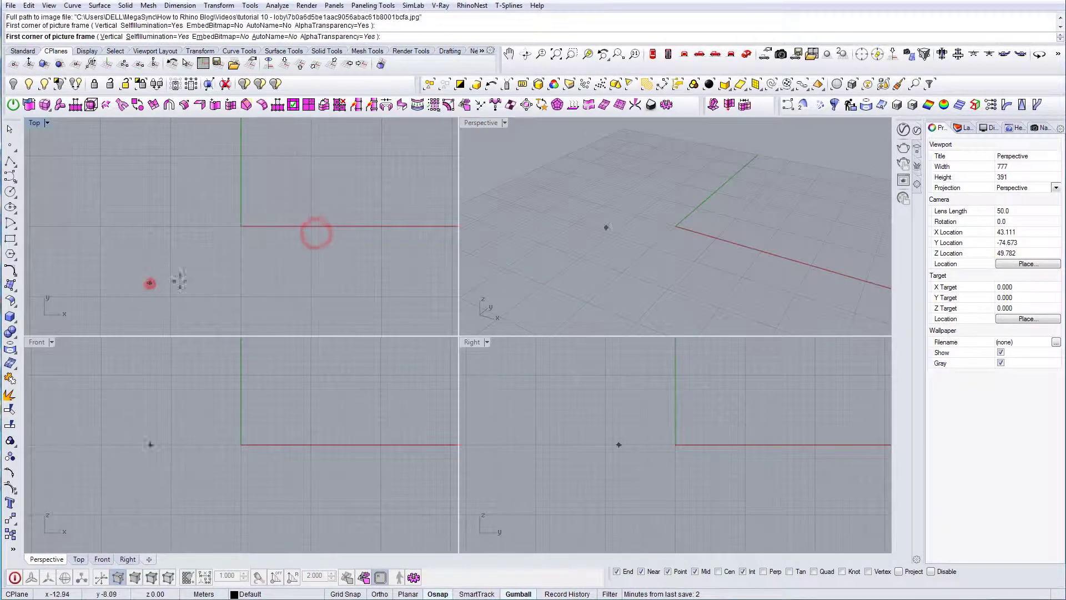
{"action": "left_click", "coordinate": [392, 297]}
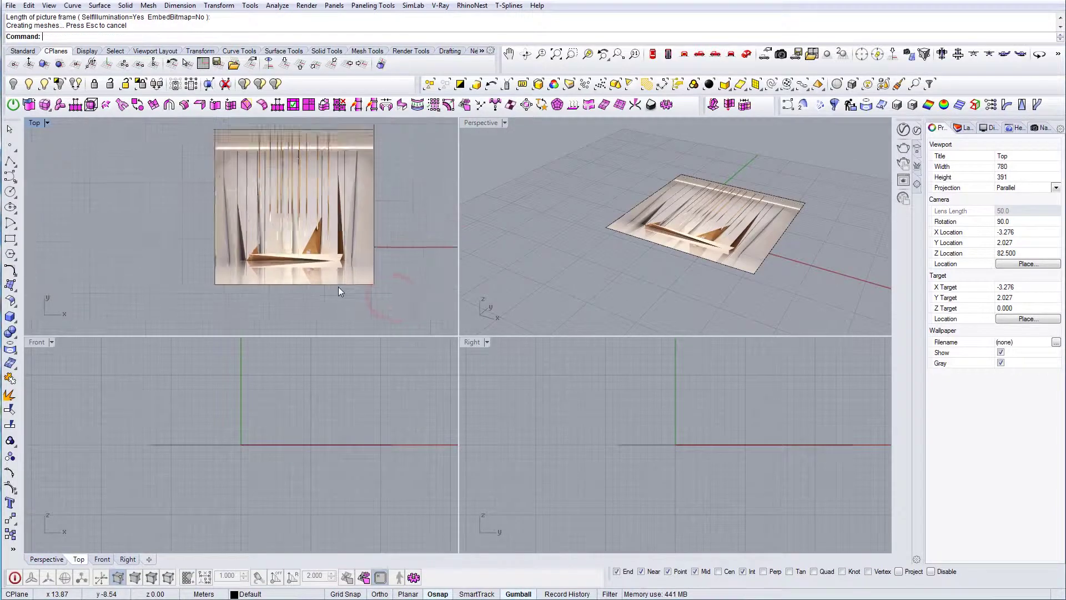
{"action": "scroll", "coordinate": [328, 266], "scroll_direction": "down", "scroll_amount": 3}
{"action": "scroll", "coordinate": [314, 247], "scroll_direction": "up", "scroll_amount": 5}
{"action": "scroll", "coordinate": [312, 251], "scroll_direction": "down", "scroll_amount": 2}
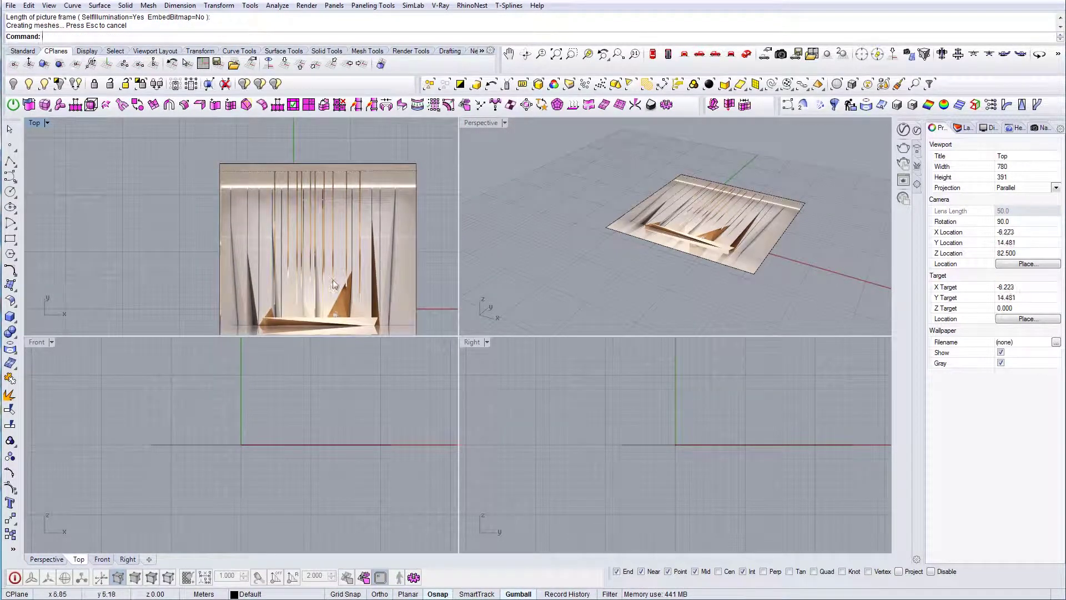
Rotate the reference picture 90 degrees so that it stands upright facing the Front view.
{"action": "right_click_drag", "start_coordinate": [346, 268], "coordinate": [259, 214]}
{"action": "left_click", "coordinate": [338, 240]}
{"action": "right_click_drag", "start_coordinate": [683, 315], "coordinate": [659, 288]}
{"action": "left_click", "coordinate": [657, 288]}
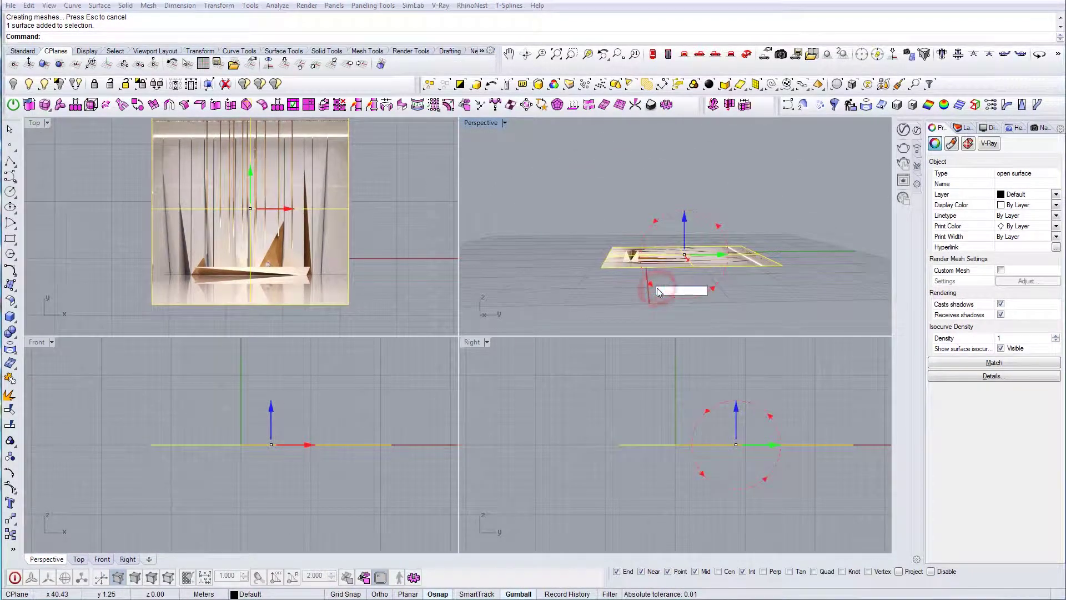
{"action": "type", "text": "90"}
{"action": "key", "text": "Return"}
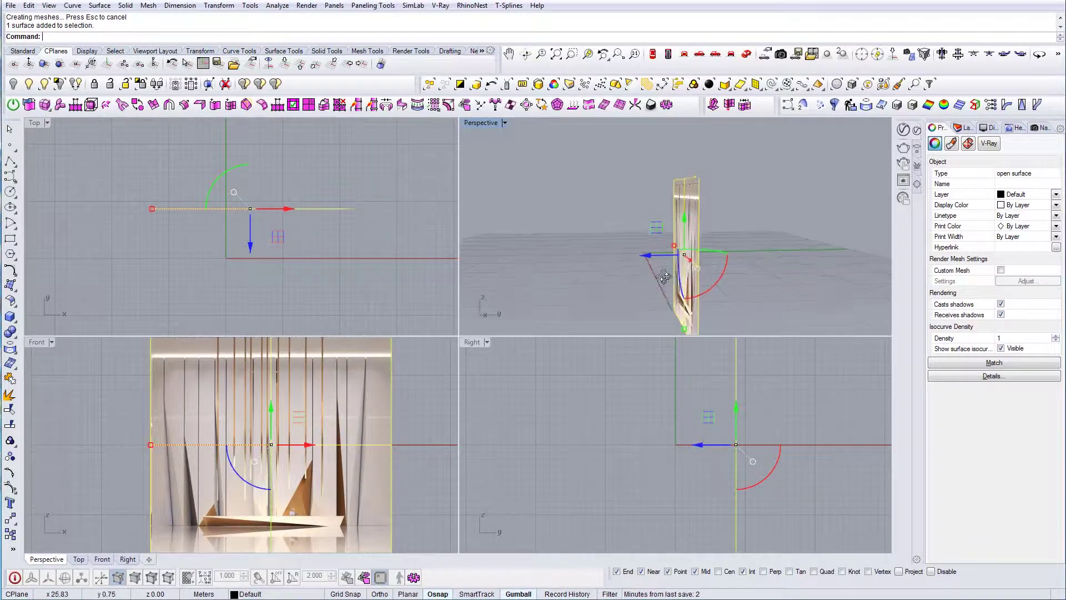
Move the upright picture by its lower corner at the photo's left edge to the origin 0,0,0.
{"action": "right_click_drag", "start_coordinate": [667, 280], "coordinate": [694, 296]}
{"action": "scroll", "coordinate": [694, 297], "scroll_direction": "up", "scroll_amount": 3}
{"action": "type", "text": "m"}
{"action": "key", "text": "Return"}
{"action": "left_click", "coordinate": [644, 266]}
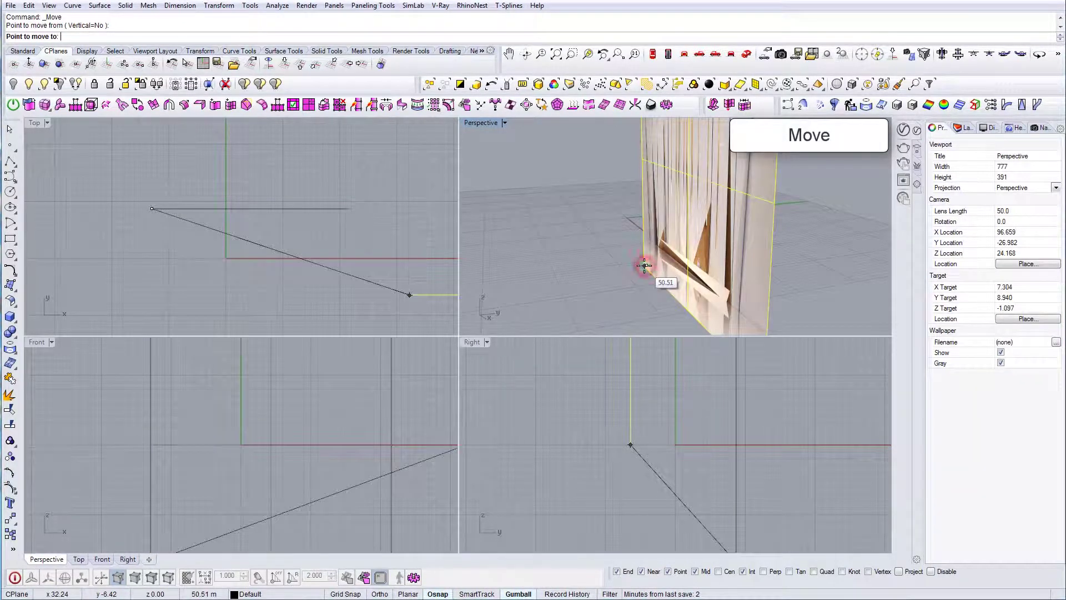
{"action": "type", "text": "0,0,0"}
{"action": "key", "text": "Return"}
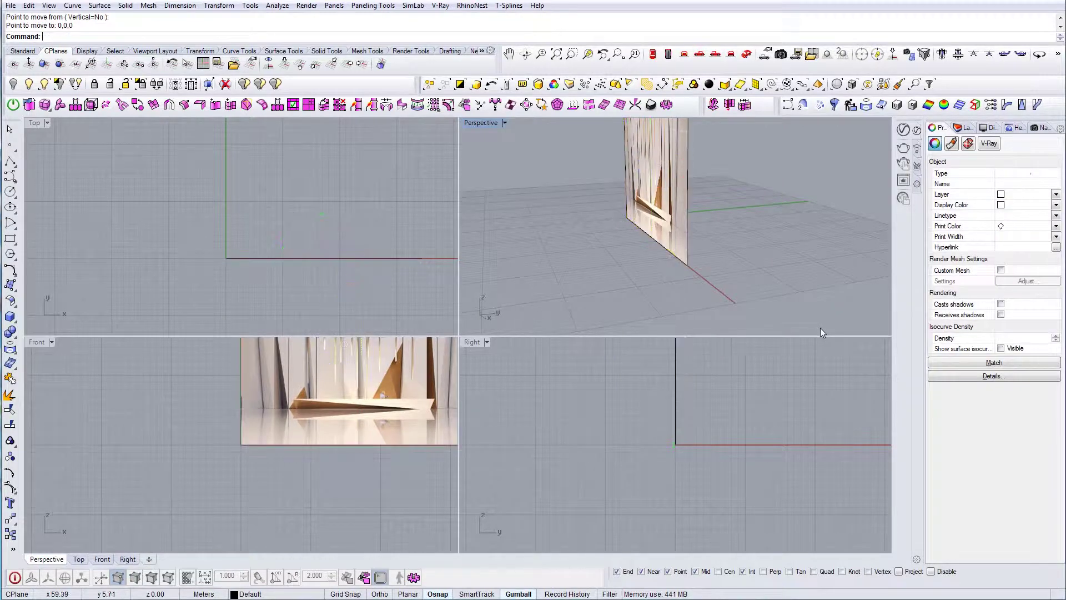
{"action": "key", "text": "Escape"}
Maximize the Front viewport with the reference picture in view.
{"action": "right_click_drag", "start_coordinate": [336, 421], "coordinate": [245, 464]}
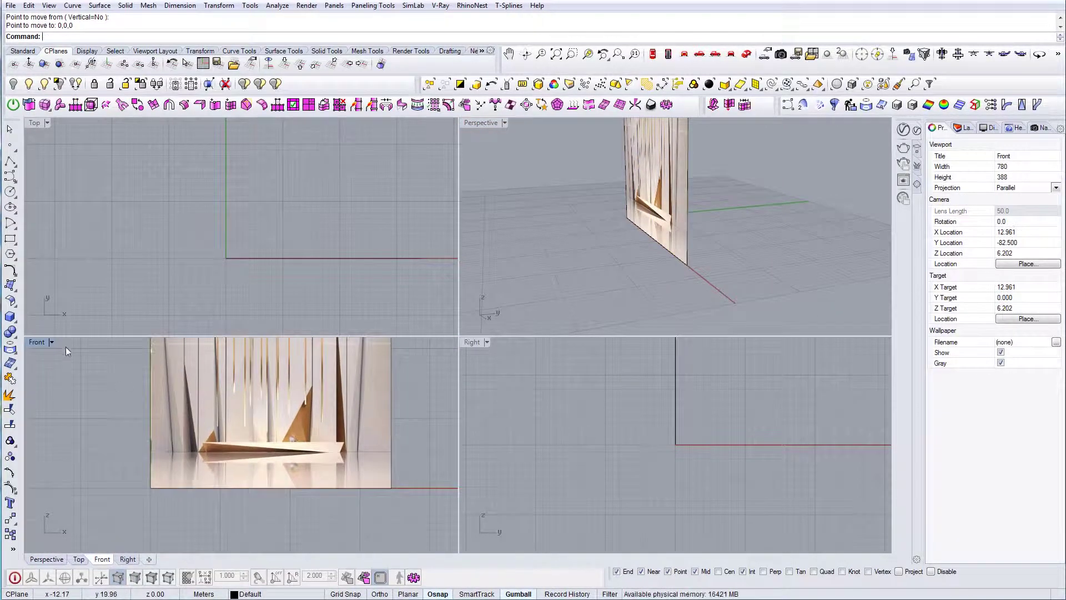
{"action": "double_click", "coordinate": [37, 342]}
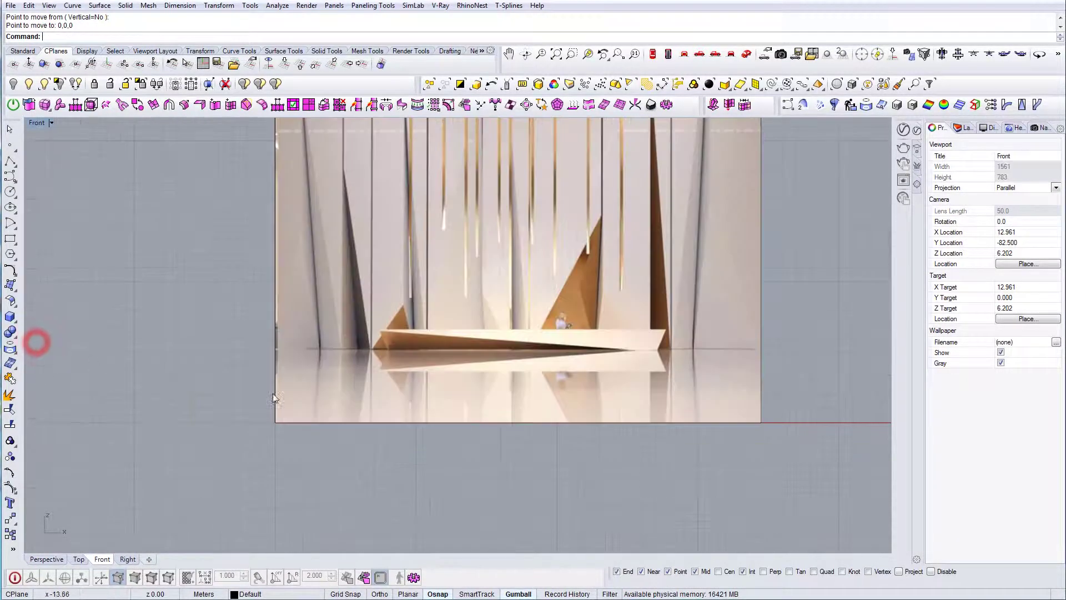
{"action": "scroll", "coordinate": [348, 395], "scroll_direction": "down", "scroll_amount": 4}
{"action": "scroll", "coordinate": [344, 422], "scroll_direction": "up", "scroll_amount": 2}
{"action": "type", "text": "L"}
{"action": "key", "text": "Return"}
{"action": "key", "text": "Escape"}
{"action": "left_click", "coordinate": [298, 383]}
{"action": "key", "text": "Escape"}
Set the picture frame material's transparency to about 73% and lock the picture.
{"action": "left_click", "coordinate": [531, 298]}
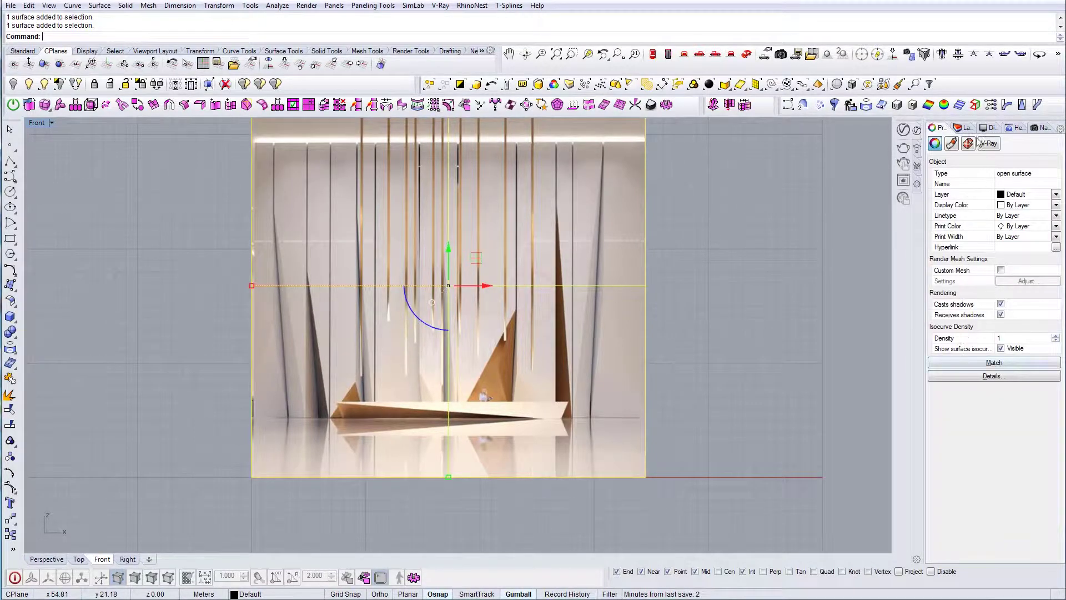
{"action": "left_click", "coordinate": [951, 144]}
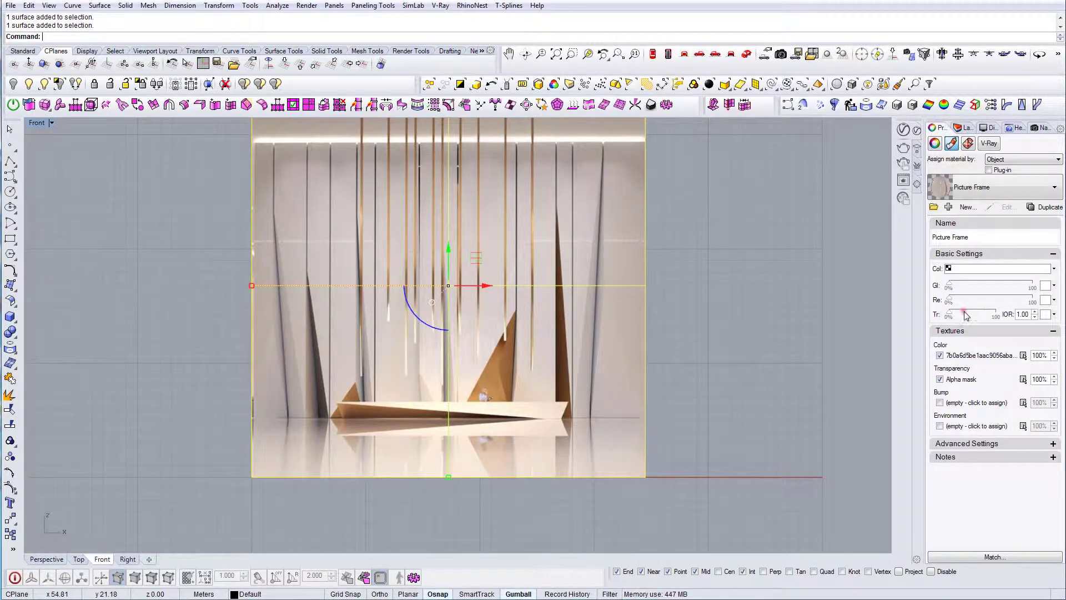
{"action": "left_click_drag", "start_coordinate": [966, 316], "coordinate": [984, 315]}
{"action": "left_click", "coordinate": [714, 326]}
{"action": "left_click", "coordinate": [602, 313]}
{"action": "type", "text": "Lock"}
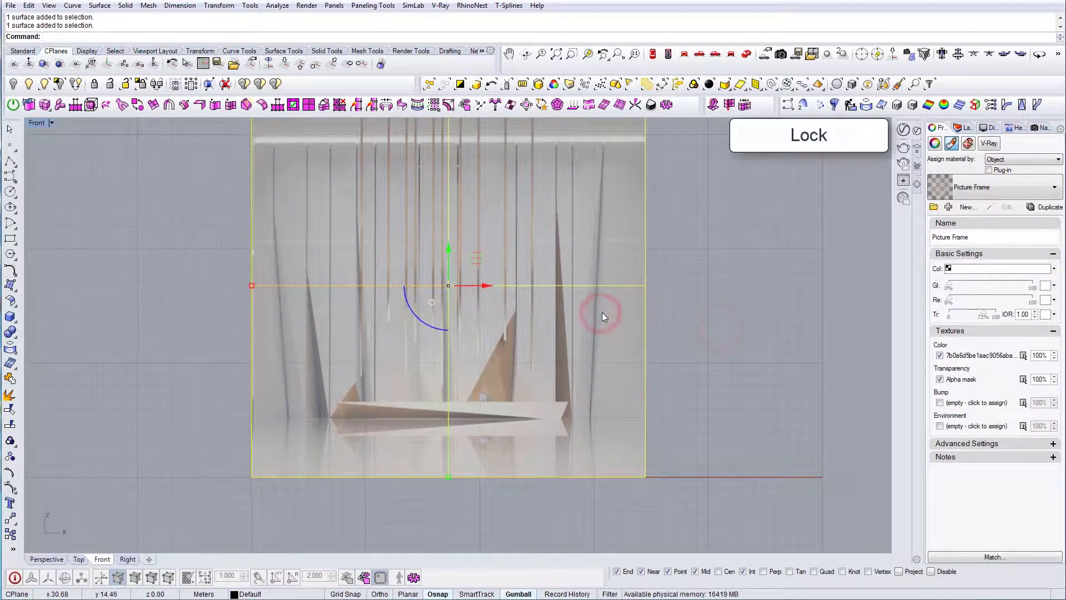
{"action": "key", "text": "Return"}
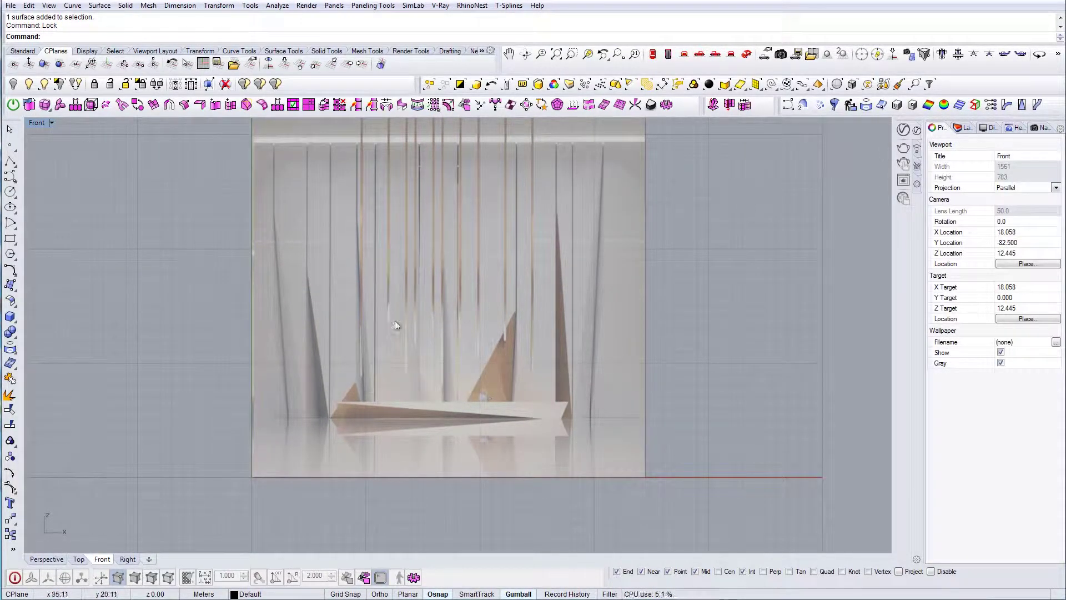
Draw a horizontal line along the photo's floor edge, extending well beyond both sides of the picture.
{"action": "type", "text": "L"}
{"action": "key", "text": "Return"}
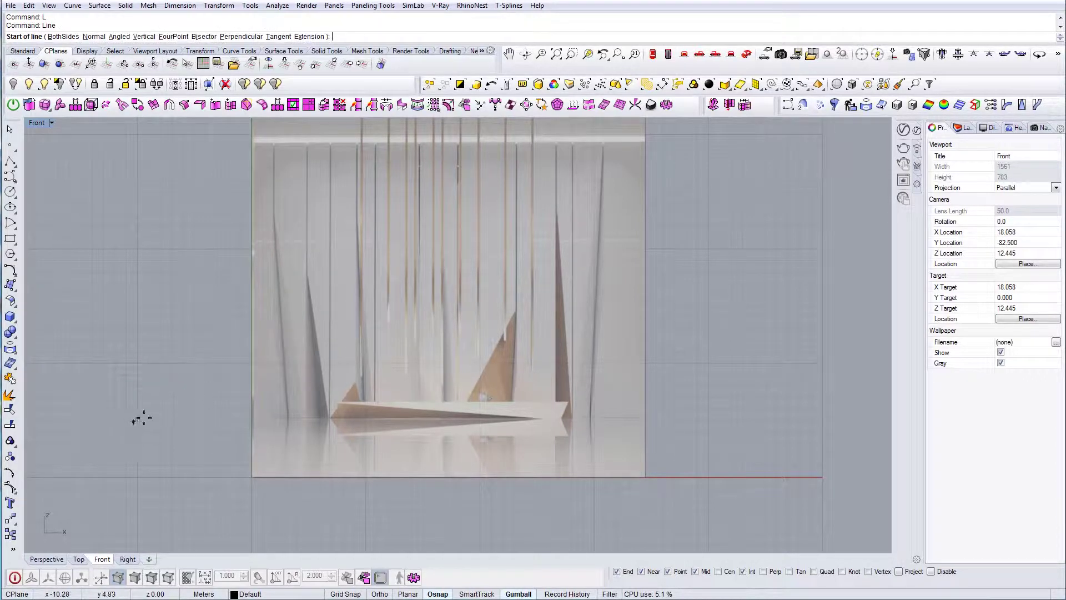
{"action": "left_click", "coordinate": [136, 420]}
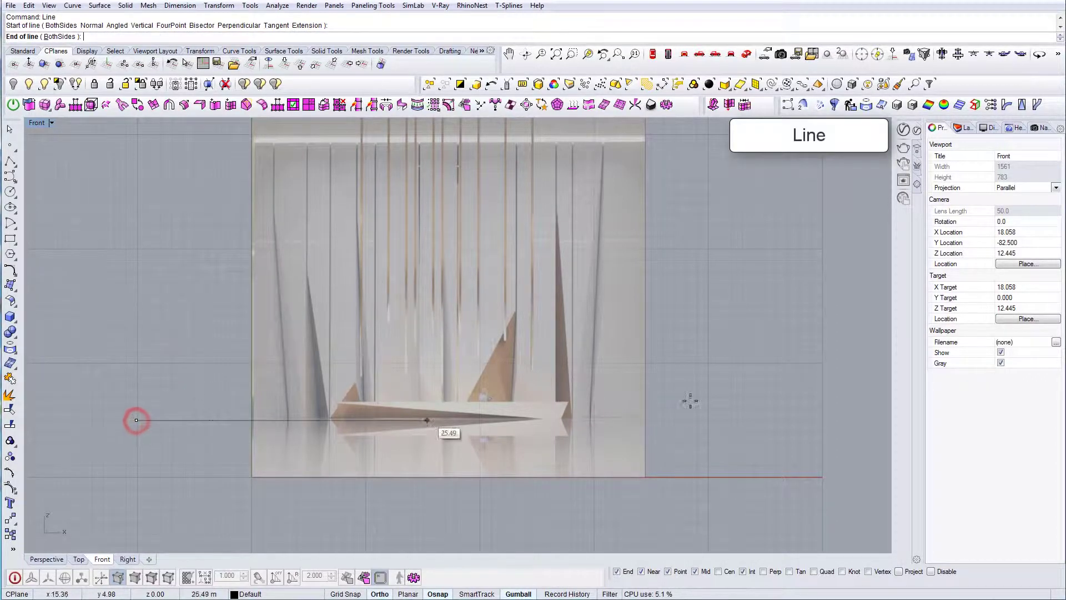
{"action": "left_click", "coordinate": [817, 407]}
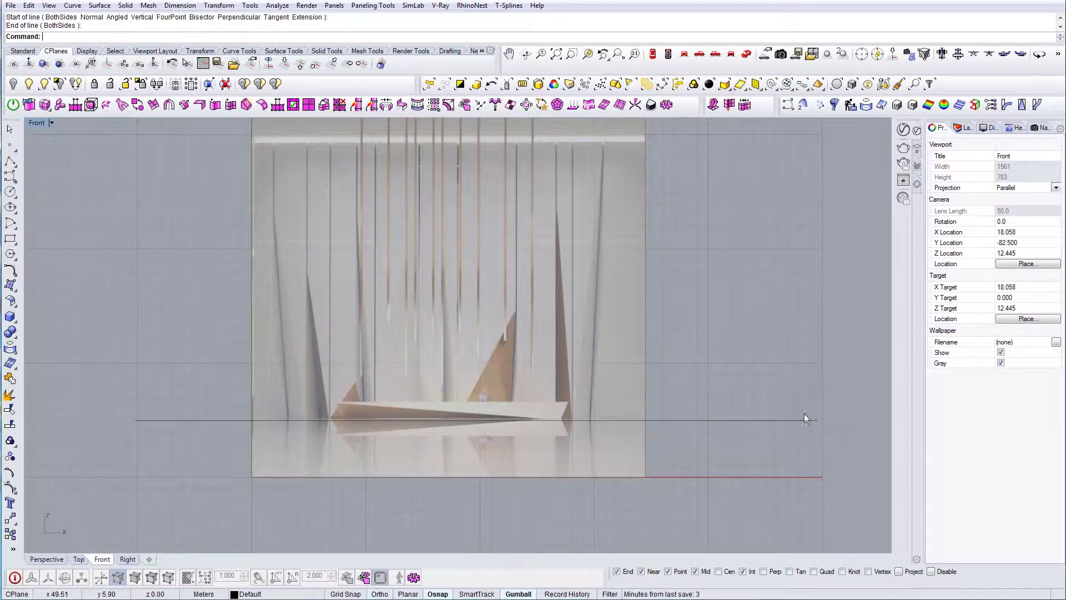
Draw a horizontal line along the lower edge of the bright ceiling strip, extending past both picture sides.
{"action": "right_click_drag", "start_coordinate": [551, 268], "coordinate": [559, 291]}
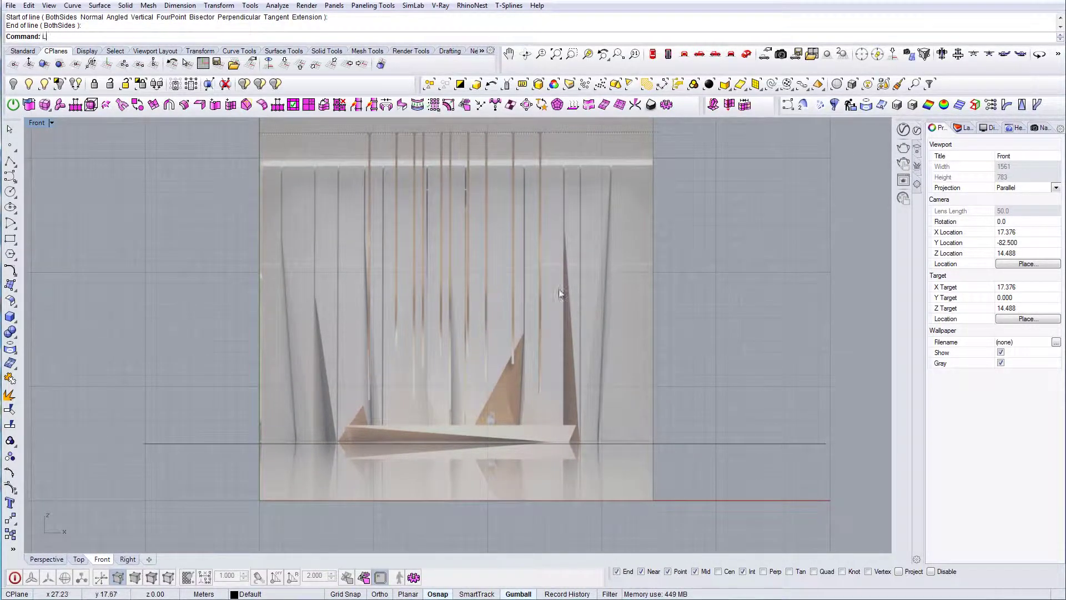
{"action": "key", "text": "Return"}
{"action": "scroll", "coordinate": [257, 178], "scroll_direction": "up", "scroll_amount": 2}
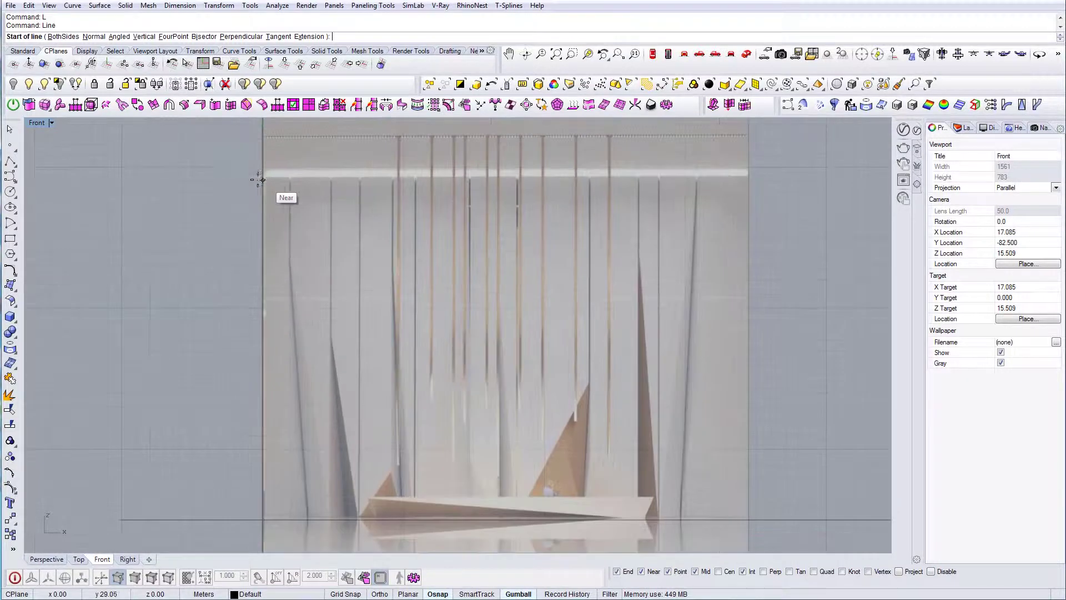
{"action": "left_click", "coordinate": [240, 177]}
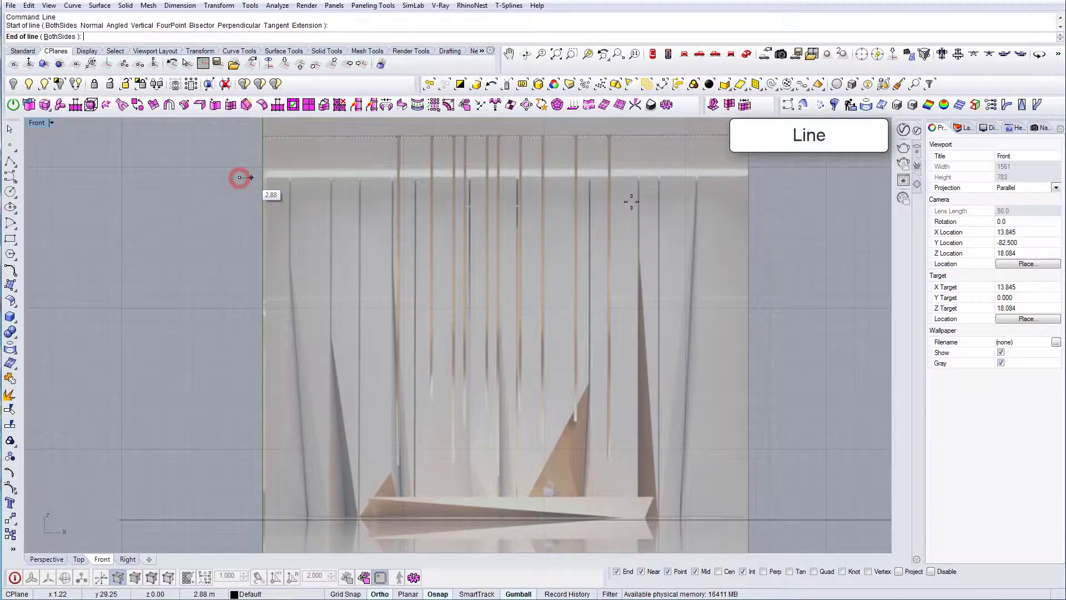
{"action": "left_click", "coordinate": [807, 194]}
{"action": "scroll", "coordinate": [759, 246], "scroll_direction": "down", "scroll_amount": 3}
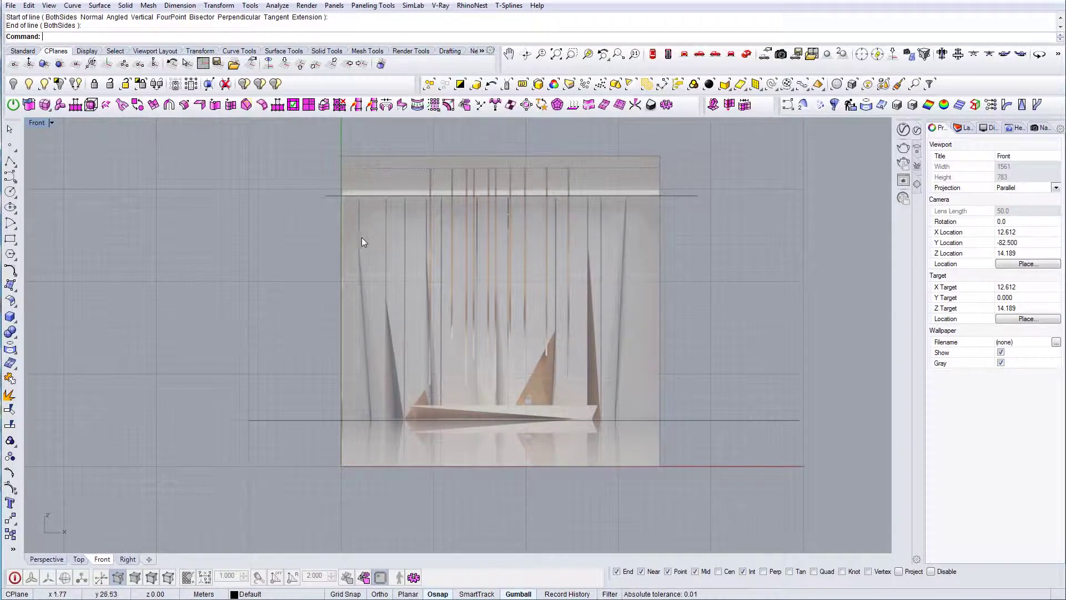
Trace the leftmost wall seam with a polyline that runs vertically, bends at the fold and ends below the picture.
{"action": "scroll", "coordinate": [384, 230], "scroll_direction": "up", "scroll_amount": 2}
{"action": "scroll", "coordinate": [394, 166], "scroll_direction": "up", "scroll_amount": 2}
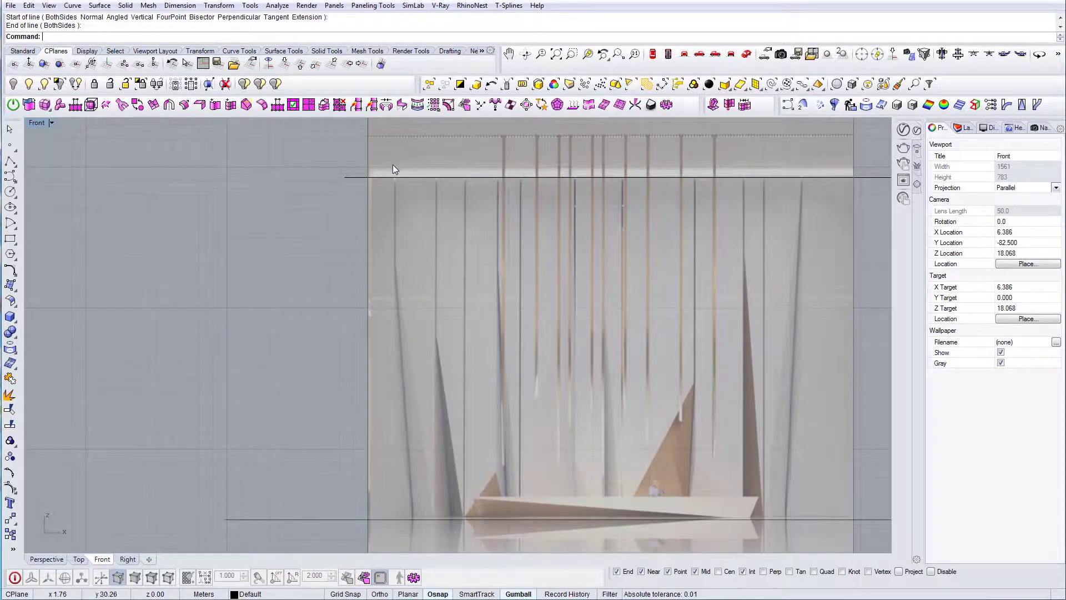
{"action": "key", "text": "Return"}
{"action": "scroll", "coordinate": [396, 160], "scroll_direction": "up", "scroll_amount": 1}
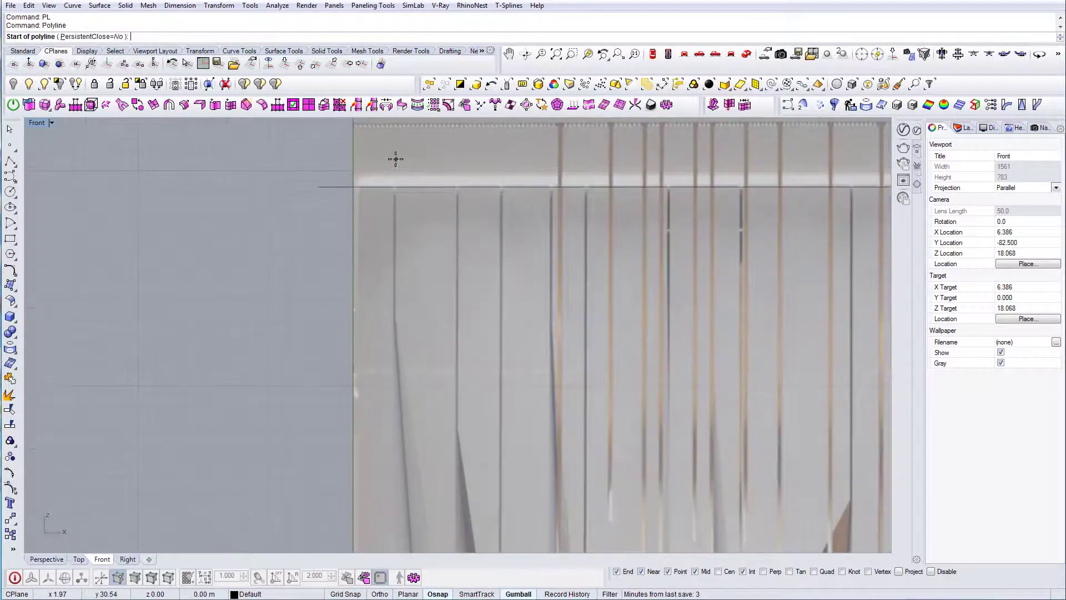
{"action": "left_click", "coordinate": [396, 168]}
{"action": "scroll", "coordinate": [395, 167], "scroll_direction": "down", "scroll_amount": 2}
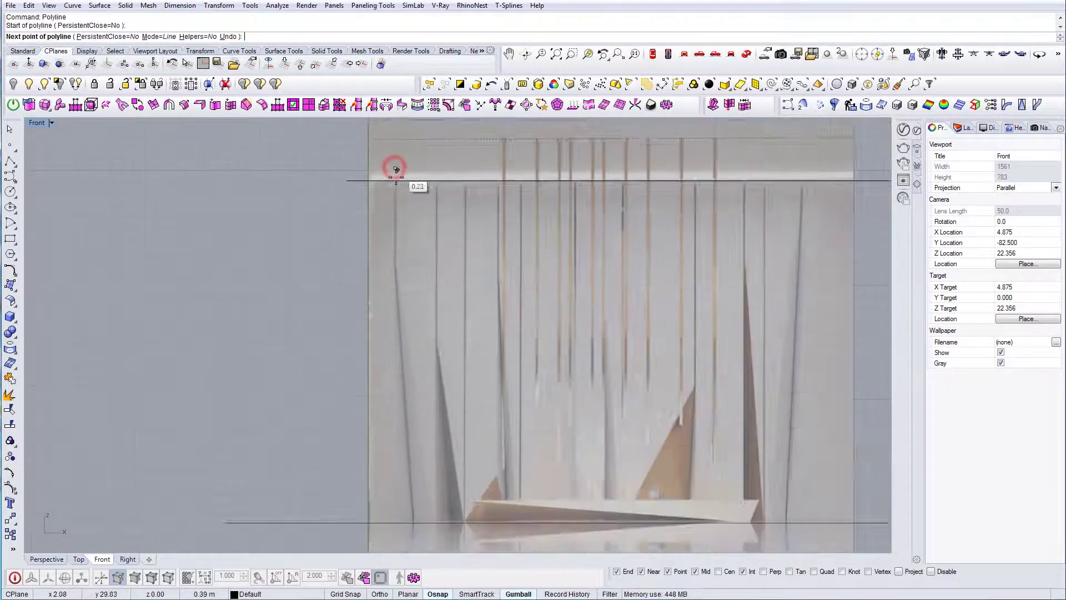
{"action": "left_click", "coordinate": [396, 253]}
{"action": "right_click_drag", "start_coordinate": [430, 519], "coordinate": [433, 469]}
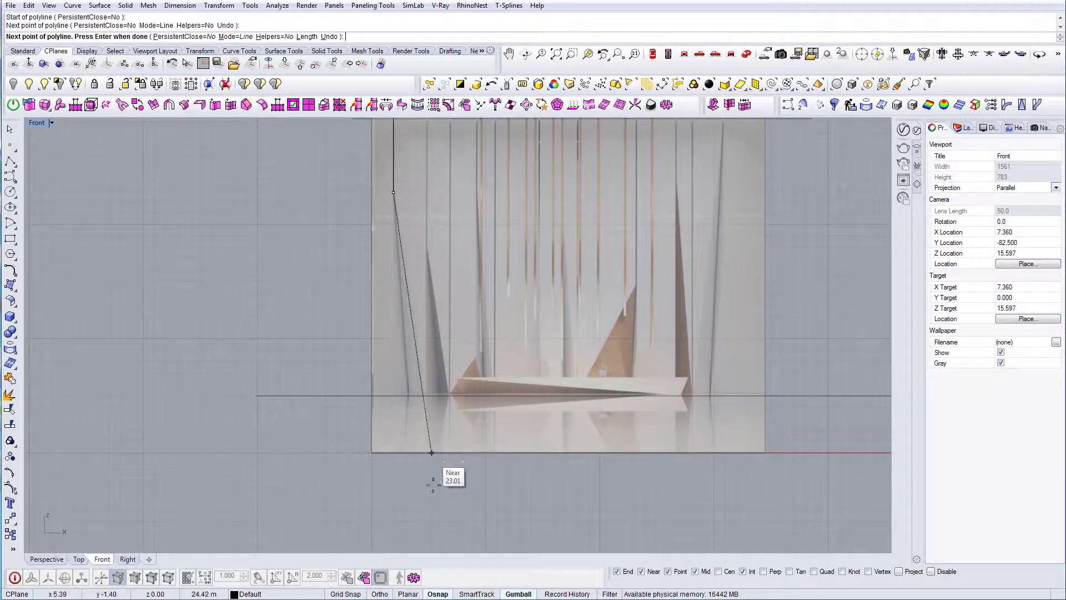
{"action": "right_click", "coordinate": [417, 509]}
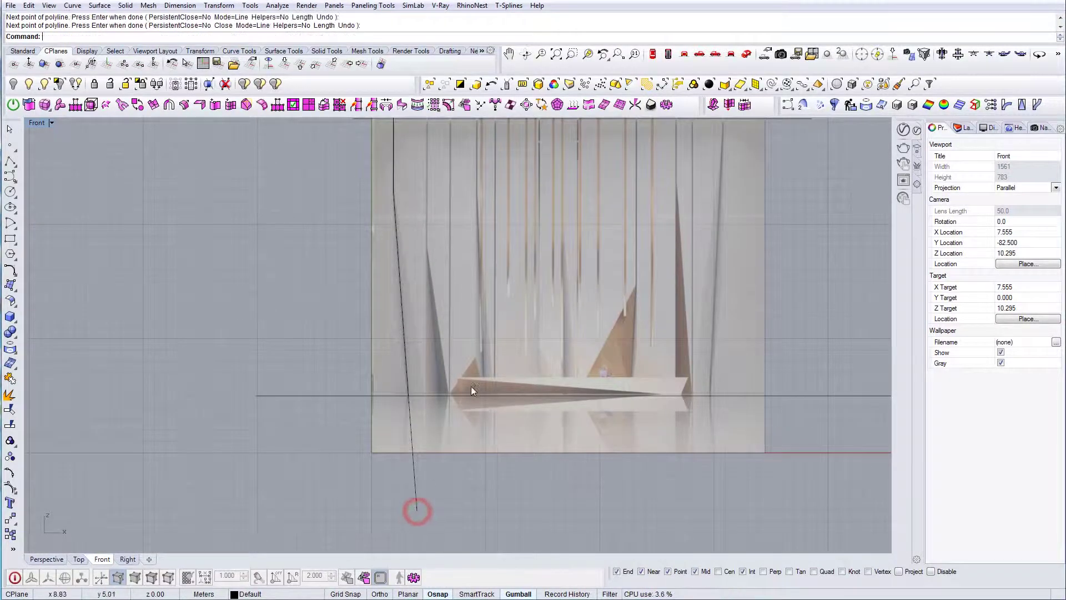
Trace the second wall seam from the left with a vertical polyline about 38 m long, ending below the picture.
{"action": "scroll", "coordinate": [471, 384], "scroll_direction": "down", "scroll_amount": 2}
{"action": "scroll", "coordinate": [427, 258], "scroll_direction": "up", "scroll_amount": 2}
{"action": "type", "text": "PL"}
{"action": "key", "text": "Return"}
{"action": "scroll", "coordinate": [450, 180], "scroll_direction": "up", "scroll_amount": 1}
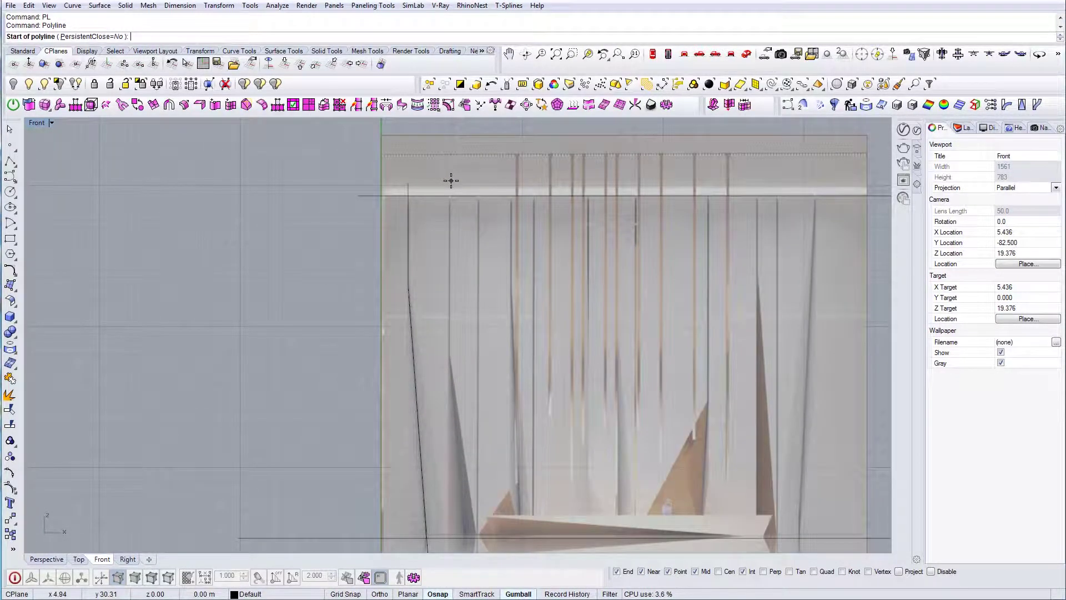
{"action": "left_click", "coordinate": [451, 180]}
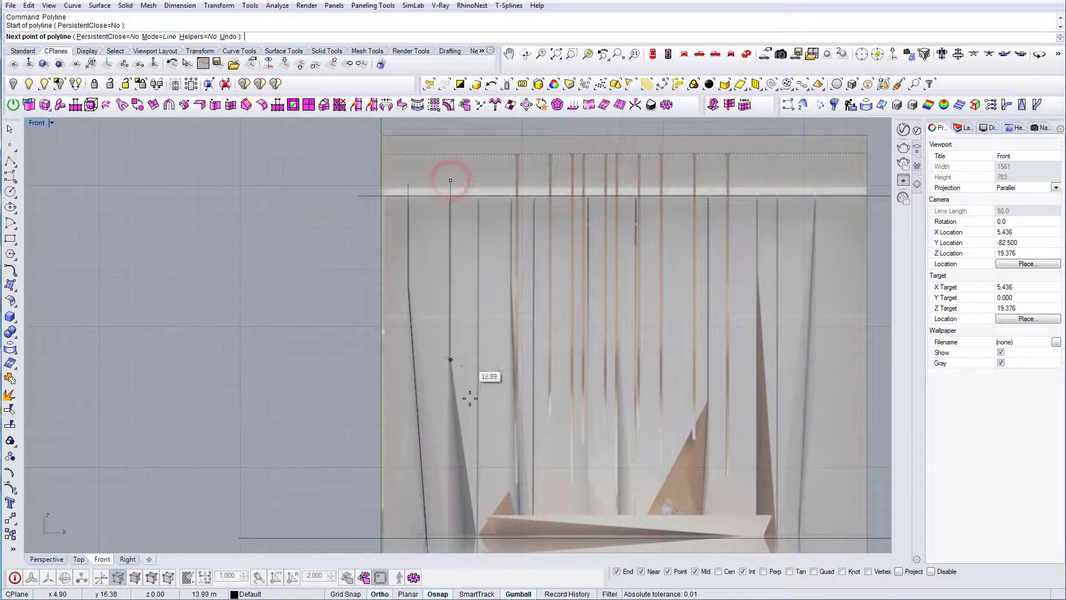
{"action": "scroll", "coordinate": [451, 478], "scroll_direction": "down", "scroll_amount": 2}
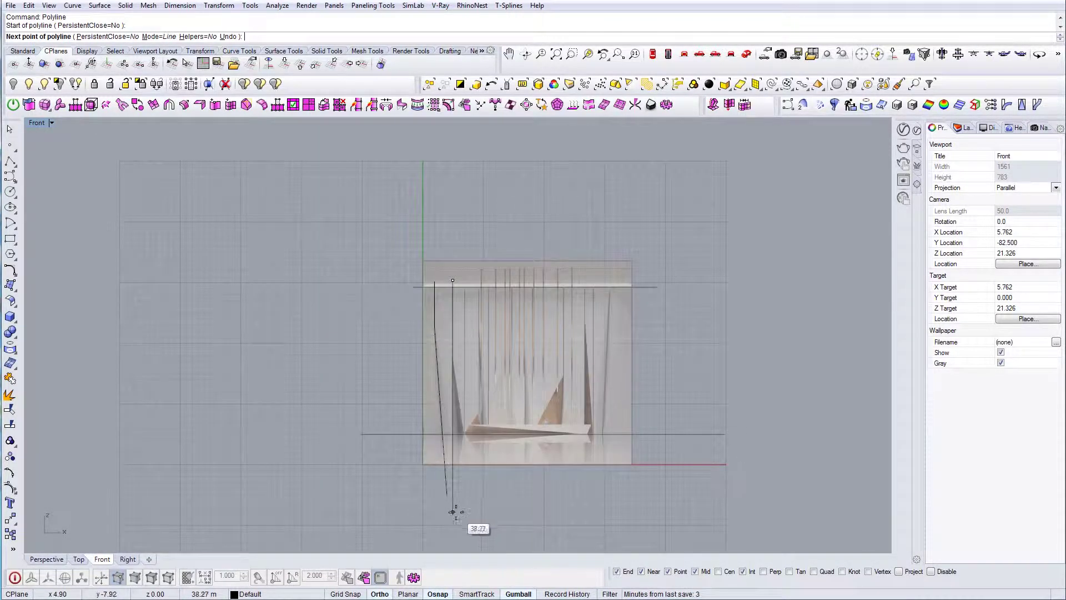
{"action": "left_click", "coordinate": [452, 507]}
{"action": "right_click", "coordinate": [452, 507]}
Trace the third wall seam from the left with a vertical polyline from above the ceiling line to below the floor line.
{"action": "scroll", "coordinate": [467, 268], "scroll_direction": "up", "scroll_amount": 1}
{"action": "type", "text": "PL"}
{"action": "key", "text": "Return"}
{"action": "left_click", "coordinate": [457, 195]}
{"action": "left_click", "coordinate": [457, 507]}
{"action": "right_click", "coordinate": [458, 507]}
Trace the fourth wall seam from the left with a bent polyline that slants from the fold past the floor line.
{"action": "scroll", "coordinate": [488, 233], "scroll_direction": "up", "scroll_amount": 1}
{"action": "type", "text": "PL"}
{"action": "key", "text": "Return"}
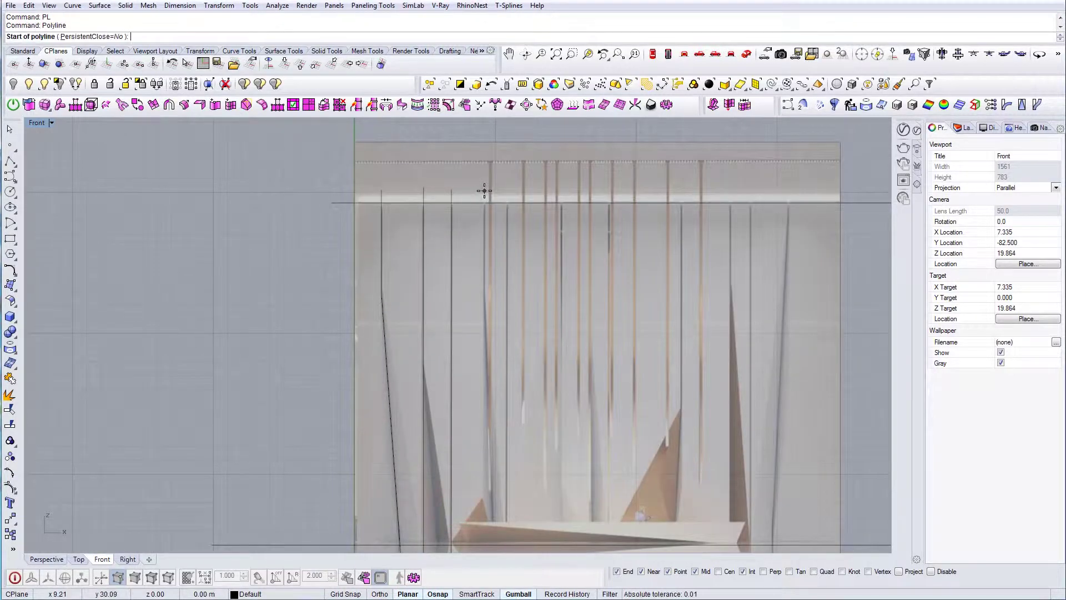
{"action": "left_click", "coordinate": [484, 191]}
{"action": "left_click", "coordinate": [485, 303]}
{"action": "right_click_drag", "start_coordinate": [491, 531], "coordinate": [488, 435]}
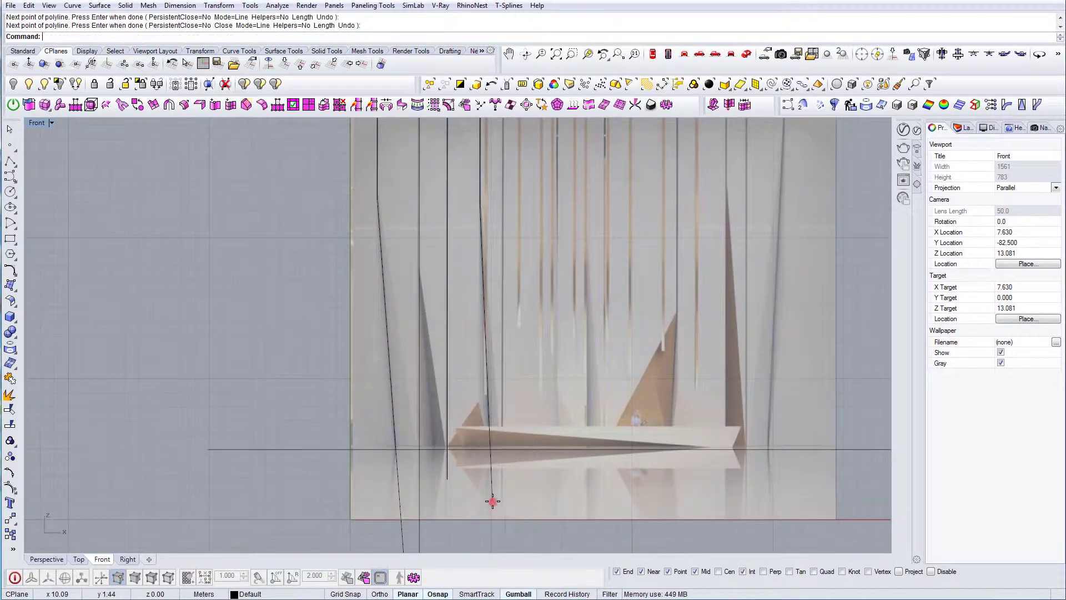
{"action": "left_click", "coordinate": [492, 502]}
{"action": "right_click", "coordinate": [492, 502]}
Trace the fifth wall seam from the left with a vertical polyline crossing both the ceiling and floor lines.
{"action": "scroll", "coordinate": [492, 502], "scroll_direction": "down", "scroll_amount": 2}
{"action": "right_click_drag", "start_coordinate": [497, 281], "coordinate": [497, 338]}
{"action": "type", "text": "PL"}
{"action": "key", "text": "Return"}
{"action": "left_click", "coordinate": [499, 230]}
{"action": "left_click", "coordinate": [507, 481], "text": "shift"}
{"action": "right_click", "coordinate": [506, 481]}
Trace the two seams near the middle of the wall with vertical polylines crossing the ceiling and floor lines.
{"action": "scroll", "coordinate": [536, 323], "scroll_direction": "up", "scroll_amount": 6}
{"action": "type", "text": "PL"}
{"action": "key", "text": "Return"}
{"action": "left_click", "coordinate": [524, 175]}
{"action": "scroll", "coordinate": [524, 175], "scroll_direction": "down", "scroll_amount": 4}
{"action": "left_click", "coordinate": [521, 464], "text": "shift"}
{"action": "left_click", "coordinate": [542, 175]}
{"action": "scroll", "coordinate": [542, 174], "scroll_direction": "down", "scroll_amount": 2}
{"action": "left_click", "coordinate": [538, 514], "text": "shift"}
{"action": "right_click", "coordinate": [538, 514]}
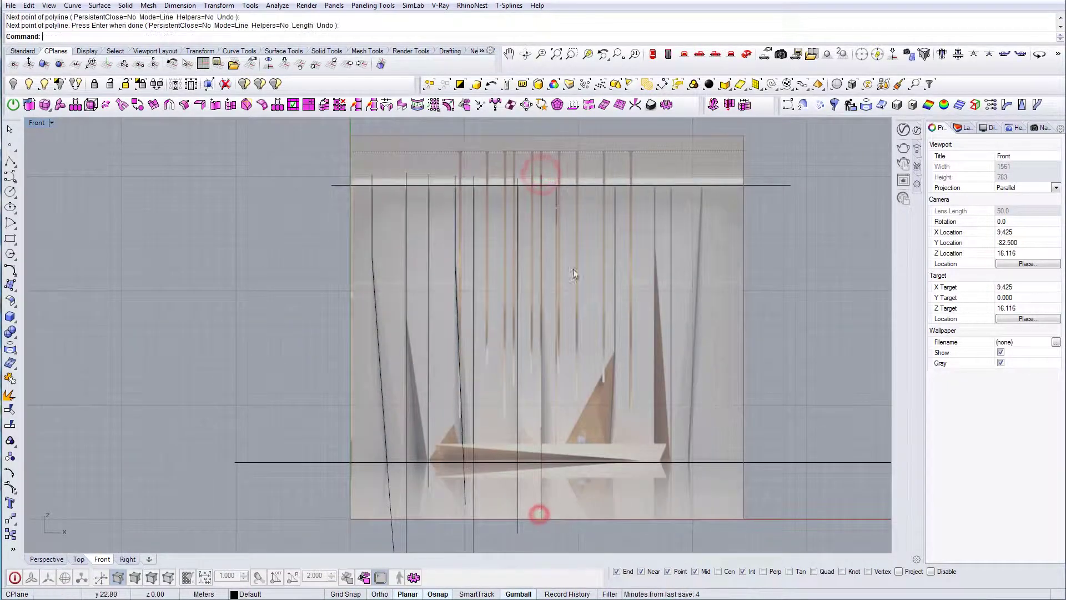
Trace the seam beside the large brown triangle with a polyline that bends slightly before crossing the floor line.
{"action": "scroll", "coordinate": [569, 232], "scroll_direction": "up", "scroll_amount": 2}
{"action": "right_click_drag", "start_coordinate": [629, 216], "coordinate": [588, 213]}
{"action": "type", "text": "PL"}
{"action": "key", "text": "Return"}
{"action": "left_click", "coordinate": [582, 155]}
{"action": "left_click", "coordinate": [583, 374]}
{"action": "left_click", "coordinate": [576, 537]}
Trace the two seams by the tall narrow brown wedge with vertical polylines crossing the ceiling and floor lines.
{"action": "right_click", "coordinate": [632, 166]}
{"action": "left_click", "coordinate": [632, 157]}
{"action": "left_click", "coordinate": [633, 534]}
{"action": "right_click", "coordinate": [633, 534]}
{"action": "scroll", "coordinate": [650, 164], "scroll_direction": "down", "scroll_amount": 2}
{"action": "left_click", "coordinate": [648, 152]}
{"action": "left_click", "coordinate": [654, 409], "text": "shift"}
{"action": "right_click", "coordinate": [655, 408]}
Trace the rightmost slanted wall seam with a straight polyline from above the ceiling line to below the floor line.
{"action": "right_click", "coordinate": [661, 372]}
{"action": "scroll", "coordinate": [676, 239], "scroll_direction": "up", "scroll_amount": 2}
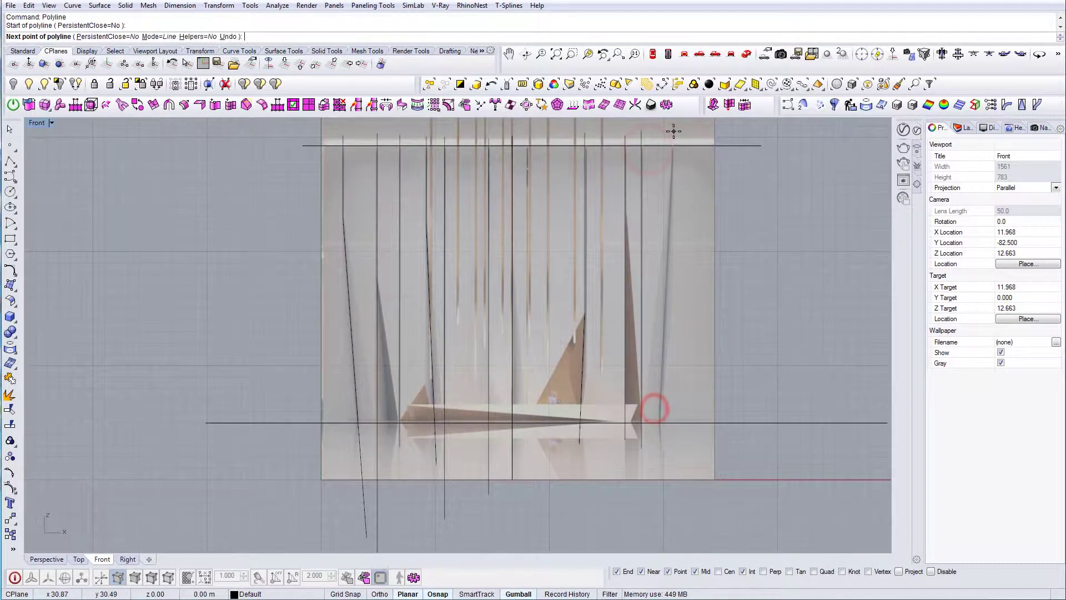
{"action": "left_click", "coordinate": [674, 132]}
{"action": "left_click", "coordinate": [659, 449]}
{"action": "right_click", "coordinate": [659, 448]}
{"action": "scroll", "coordinate": [583, 361], "scroll_direction": "down", "scroll_amount": 2}
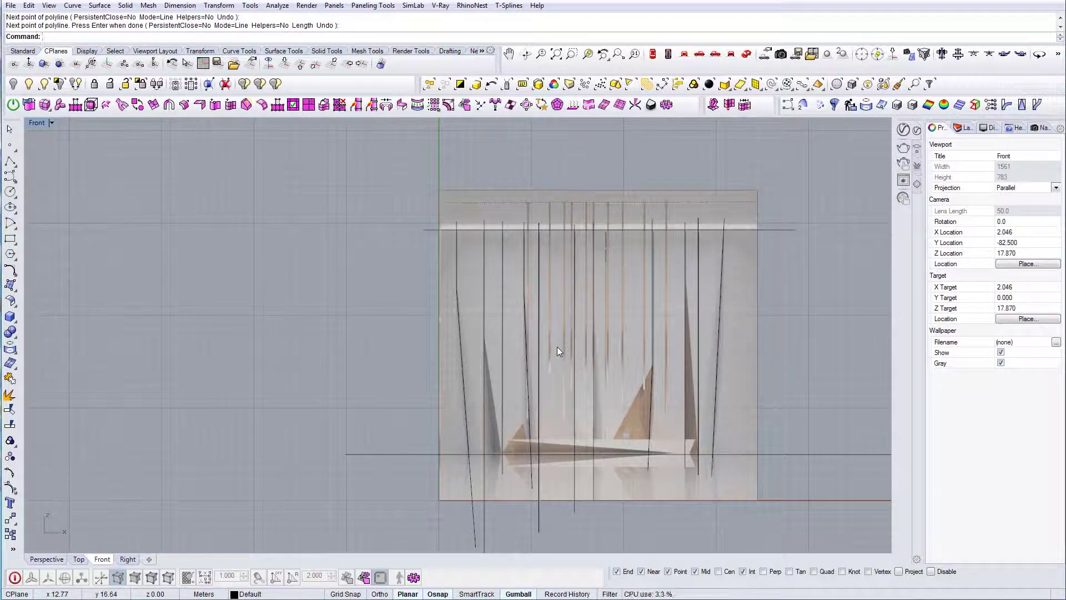
{"action": "right_click", "coordinate": [445, 451]}
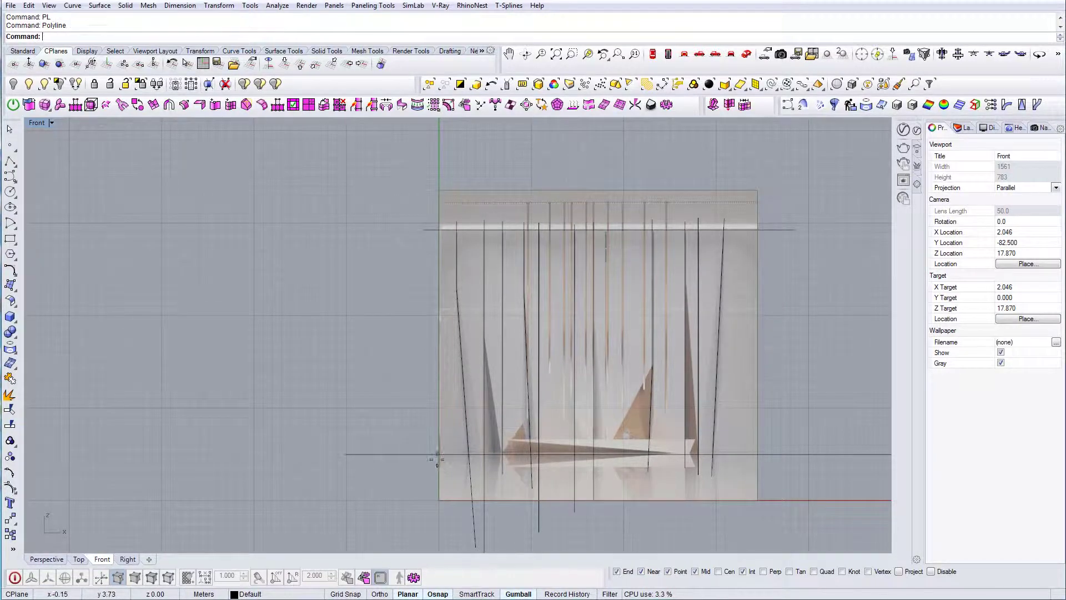
Draw straight vertical polylines along both side edges of the photo, from the floor line to above the ceiling line.
{"action": "left_click", "coordinate": [439, 454]}
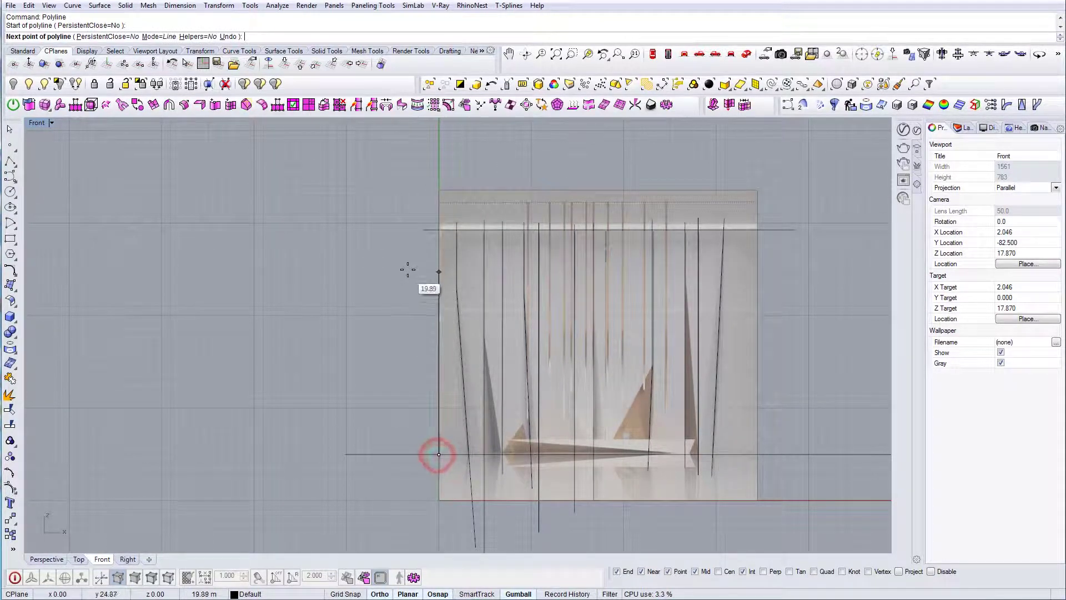
{"action": "left_click", "coordinate": [418, 189]}
{"action": "right_click", "coordinate": [418, 186]}
{"action": "scroll", "coordinate": [461, 289], "scroll_direction": "down", "scroll_amount": 2}
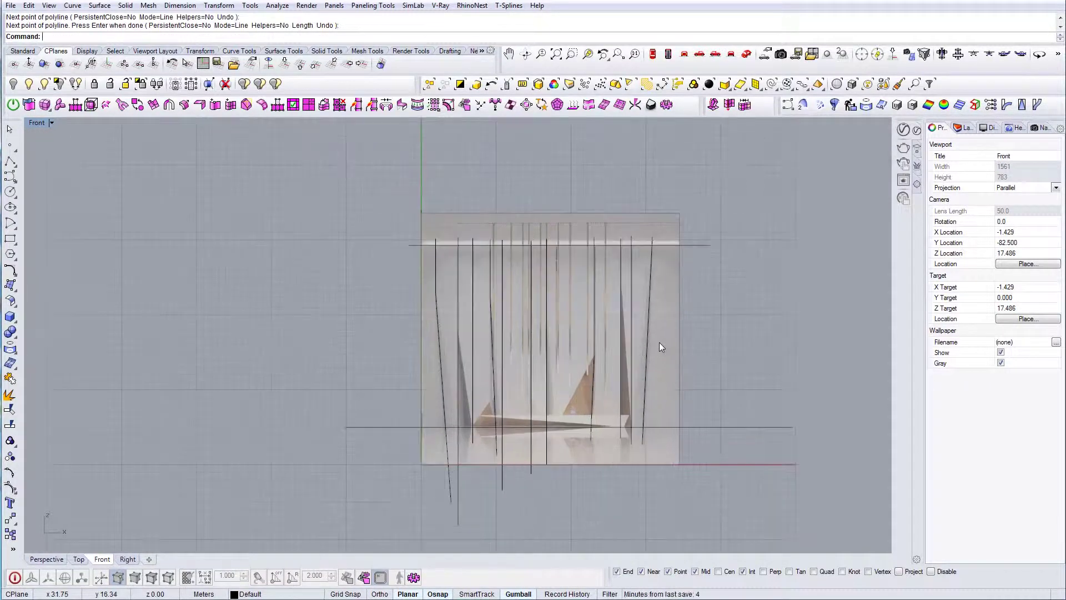
{"action": "right_click", "coordinate": [700, 433]}
{"action": "left_click", "coordinate": [681, 427]}
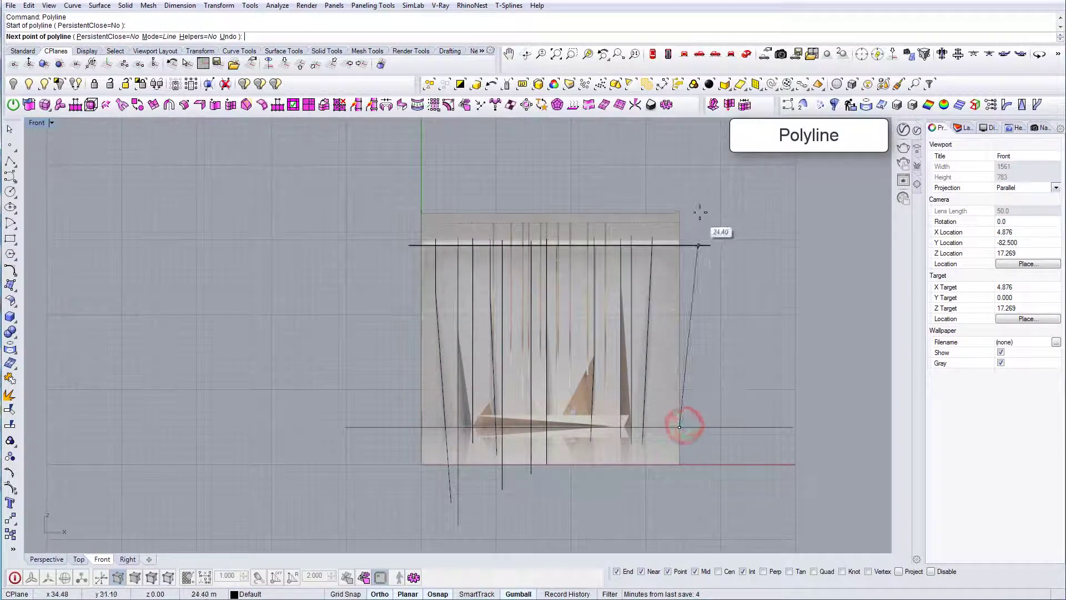
{"action": "left_click", "coordinate": [691, 191]}
{"action": "right_click", "coordinate": [692, 191]}
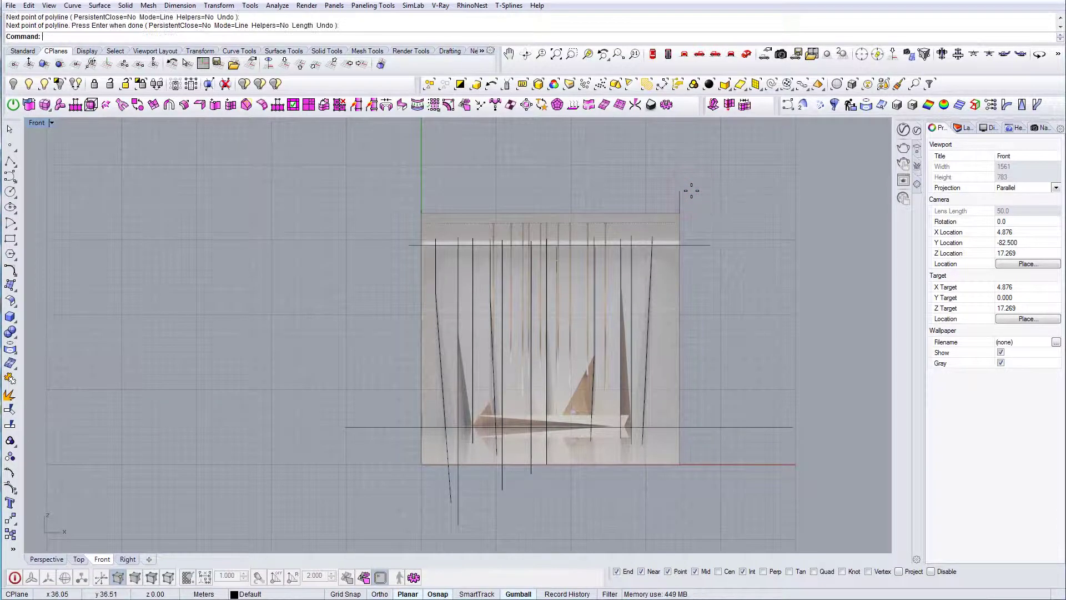
{"action": "left_click_drag", "start_coordinate": [692, 200], "coordinate": [676, 208]}
{"action": "key", "text": "Escape"}
Offset the bent seam nearest the photo's left edge by 0.05 m to both sides.
{"action": "scroll", "coordinate": [663, 340], "scroll_direction": "up", "scroll_amount": 4}
{"action": "right_click_drag", "start_coordinate": [661, 312], "coordinate": [682, 326]}
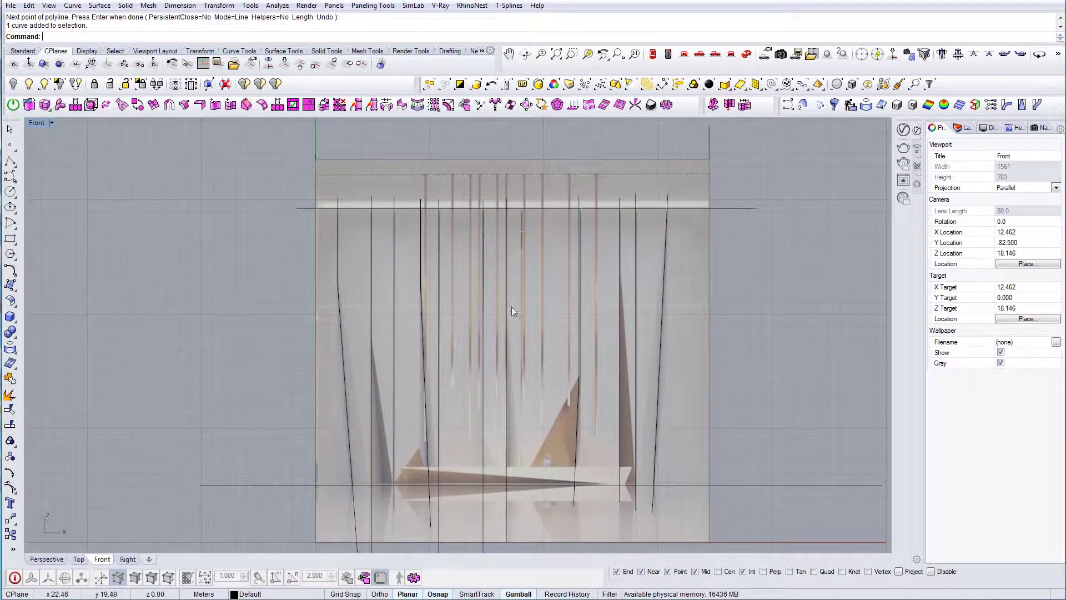
{"action": "right_click_drag", "start_coordinate": [482, 301], "coordinate": [586, 306]}
{"action": "scroll", "coordinate": [448, 337], "scroll_direction": "up", "scroll_amount": 2}
{"action": "left_click", "coordinate": [452, 328]}
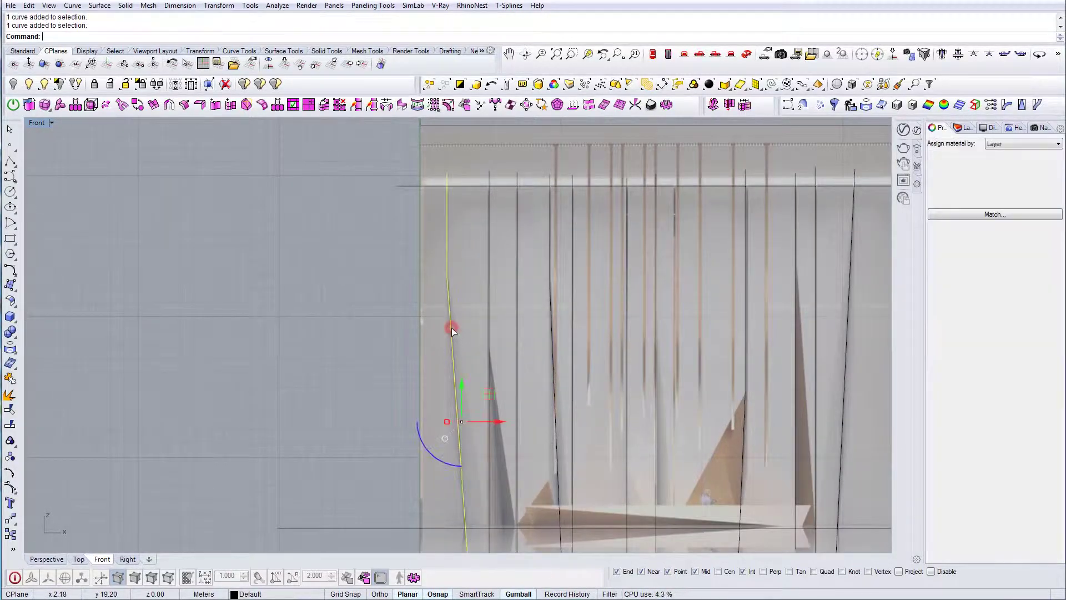
{"action": "right_click_drag", "start_coordinate": [470, 352], "coordinate": [481, 355]}
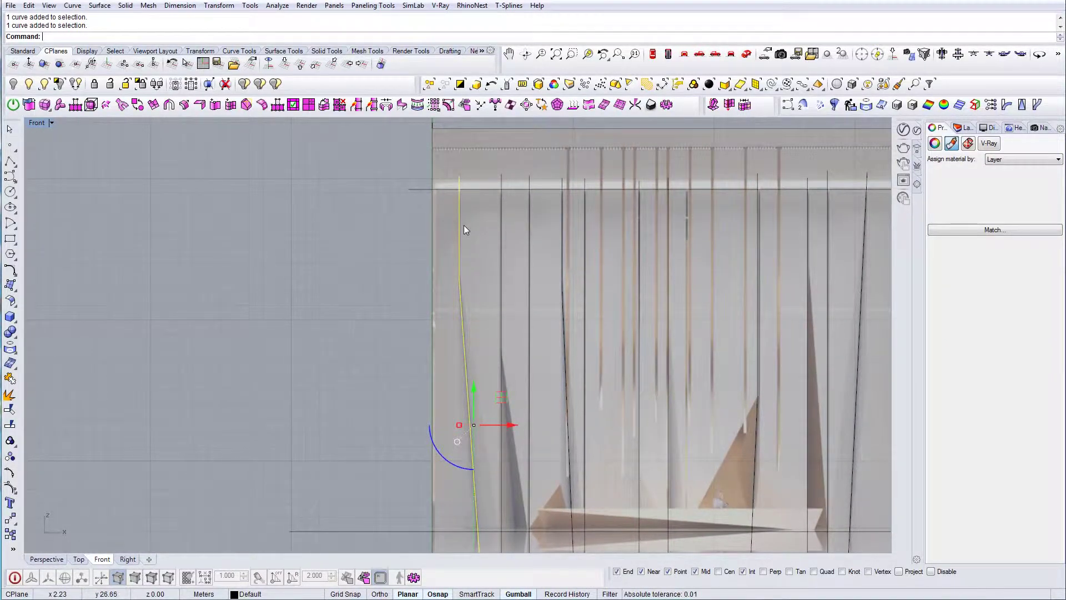
{"action": "scroll", "coordinate": [464, 225], "scroll_direction": "up", "scroll_amount": 2}
{"action": "scroll", "coordinate": [464, 225], "scroll_direction": "up", "scroll_amount": 1}
{"action": "type", "text": "O"}
{"action": "key", "text": "Return"}
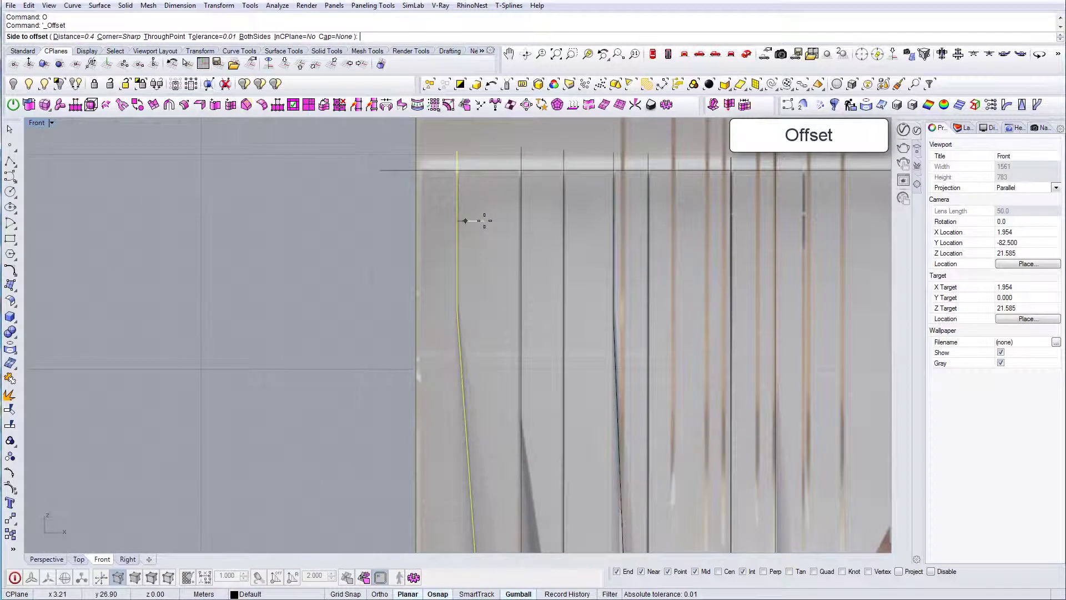
{"action": "scroll", "coordinate": [449, 151], "scroll_direction": "up", "scroll_amount": 3}
{"action": "type", "text": "0.05"}
{"action": "key", "text": "Return"}
{"action": "left_click", "coordinate": [545, 276]}
{"action": "key", "text": "Escape"}
Offset the two vertical seams beside the grey wedge by 0.05 m to both sides.
{"action": "scroll", "coordinate": [500, 289], "scroll_direction": "down", "scroll_amount": 4}
{"action": "right_click_drag", "start_coordinate": [511, 286], "coordinate": [471, 280]}
{"action": "scroll", "coordinate": [579, 297], "scroll_direction": "up", "scroll_amount": 2}
{"action": "left_click_drag", "start_coordinate": [581, 299], "coordinate": [547, 305]}
{"action": "type", "text": "O"}
{"action": "key", "text": "Return"}
{"action": "left_click", "coordinate": [618, 304]}
{"action": "right_click_drag", "start_coordinate": [655, 316], "coordinate": [571, 302]}
{"action": "left_click_drag", "start_coordinate": [586, 307], "coordinate": [559, 301]}
{"action": "type", "text": "O"}
{"action": "key", "text": "Return"}
{"action": "left_click", "coordinate": [635, 324]}
Offset the second bent seam and the vertical seams up to the middle of the wall by 0.05 m to both sides.
{"action": "right_click_drag", "start_coordinate": [667, 334], "coordinate": [608, 329]}
{"action": "left_click_drag", "start_coordinate": [647, 334], "coordinate": [604, 319]}
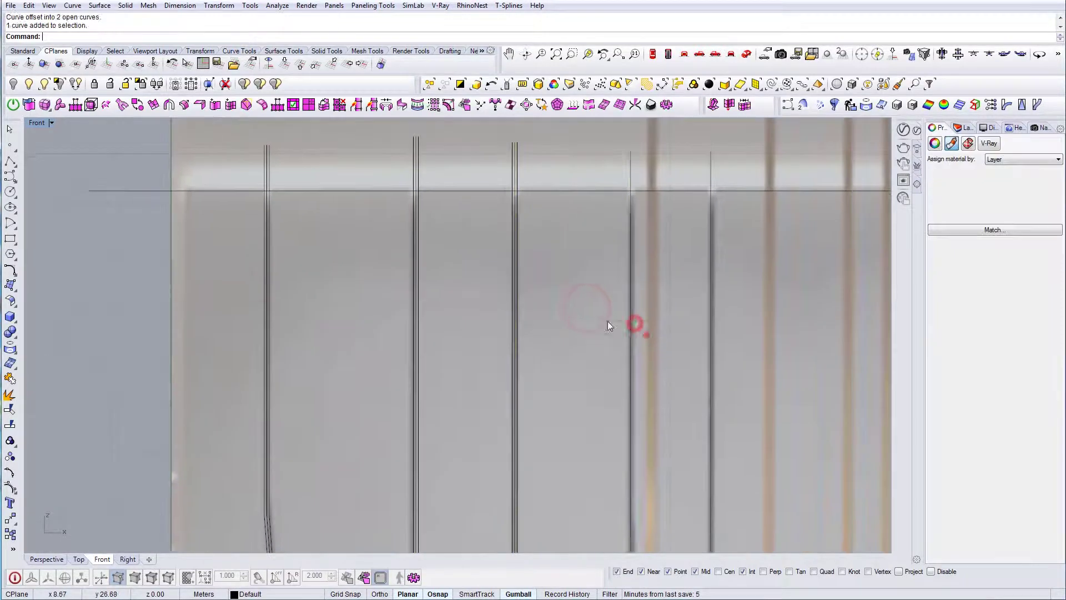
{"action": "right_click_drag", "start_coordinate": [680, 349], "coordinate": [613, 344]}
{"action": "left_click_drag", "start_coordinate": [659, 347], "coordinate": [617, 337]}
{"action": "left_click", "coordinate": [683, 357]}
{"action": "scroll", "coordinate": [683, 355], "scroll_direction": "down", "scroll_amount": 4}
{"action": "scroll", "coordinate": [674, 334], "scroll_direction": "up", "scroll_amount": 4}
{"action": "left_click", "coordinate": [674, 337]}
{"action": "type", "text": "O"}
{"action": "key", "text": "Return"}
{"action": "left_click", "coordinate": [661, 357]}
Offset the seam beside the large brown triangle by 0.05 m to both sides.
{"action": "scroll", "coordinate": [602, 338], "scroll_direction": "down", "scroll_amount": 6}
{"action": "right_click_drag", "start_coordinate": [602, 339], "coordinate": [503, 330]}
{"action": "left_click_drag", "start_coordinate": [710, 347], "coordinate": [671, 344]}
{"action": "type", "text": "O"}
{"action": "key", "text": "Return"}
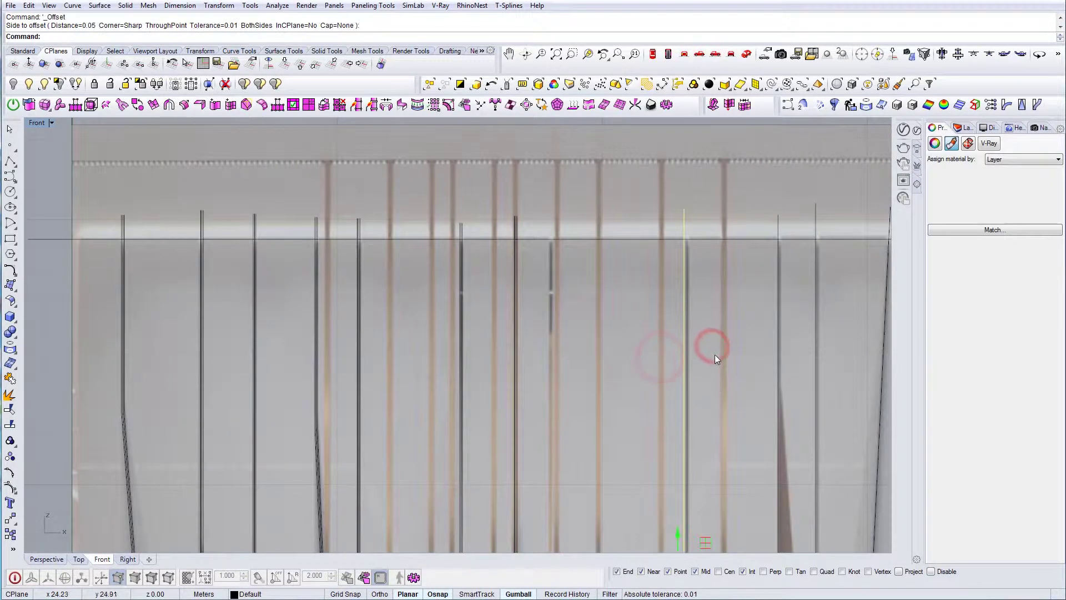
{"action": "left_click", "coordinate": [718, 353]}
{"action": "scroll", "coordinate": [647, 284], "scroll_direction": "up", "scroll_amount": 6}
{"action": "left_click", "coordinate": [638, 255]}
Offset the two seams by the narrow brown wedge and the rightmost slanted seam by 0.05 m to both sides.
{"action": "scroll", "coordinate": [641, 264], "scroll_direction": "down", "scroll_amount": 6}
{"action": "left_click_drag", "start_coordinate": [638, 312], "coordinate": [601, 298]}
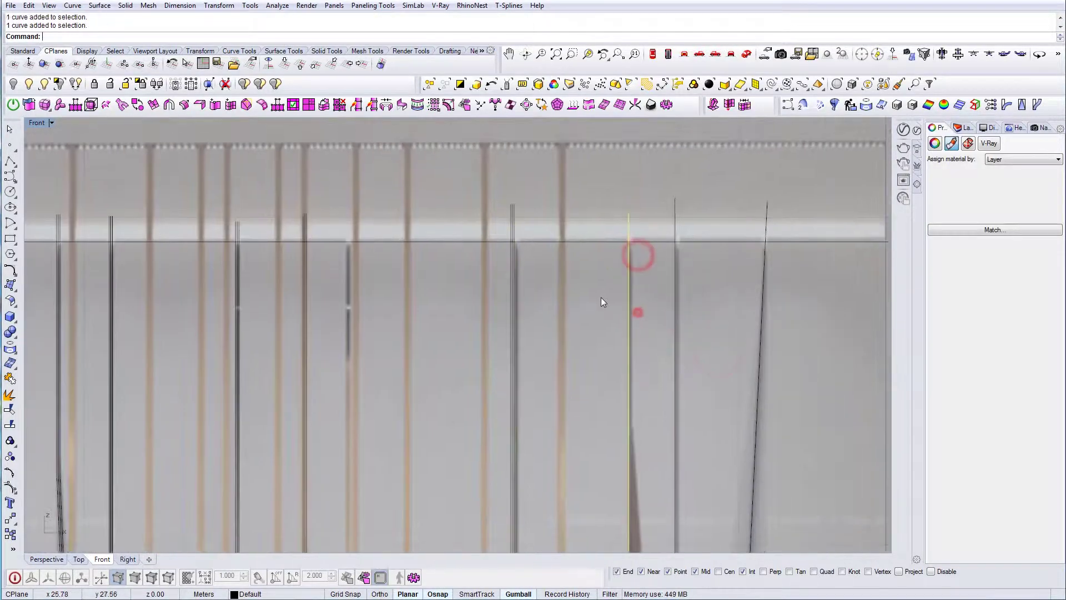
{"action": "scroll", "coordinate": [642, 322], "scroll_direction": "up", "scroll_amount": 4}
{"action": "type", "text": "O"}
{"action": "key", "text": "Return"}
{"action": "left_click", "coordinate": [664, 333]}
{"action": "scroll", "coordinate": [670, 347], "scroll_direction": "down", "scroll_amount": 6}
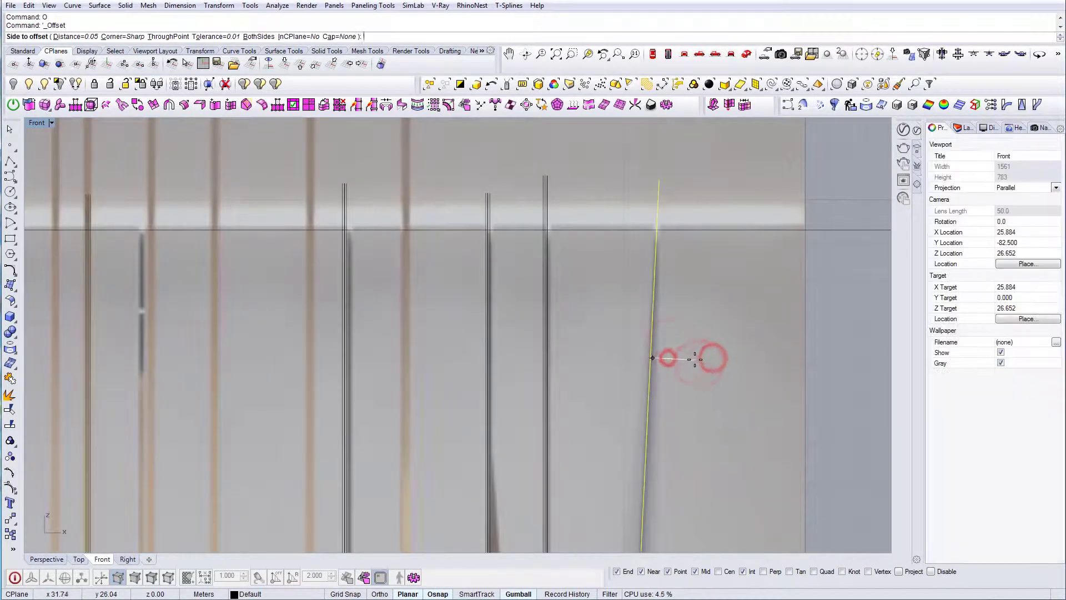
{"action": "scroll", "coordinate": [628, 367], "scroll_direction": "down", "scroll_amount": 1}
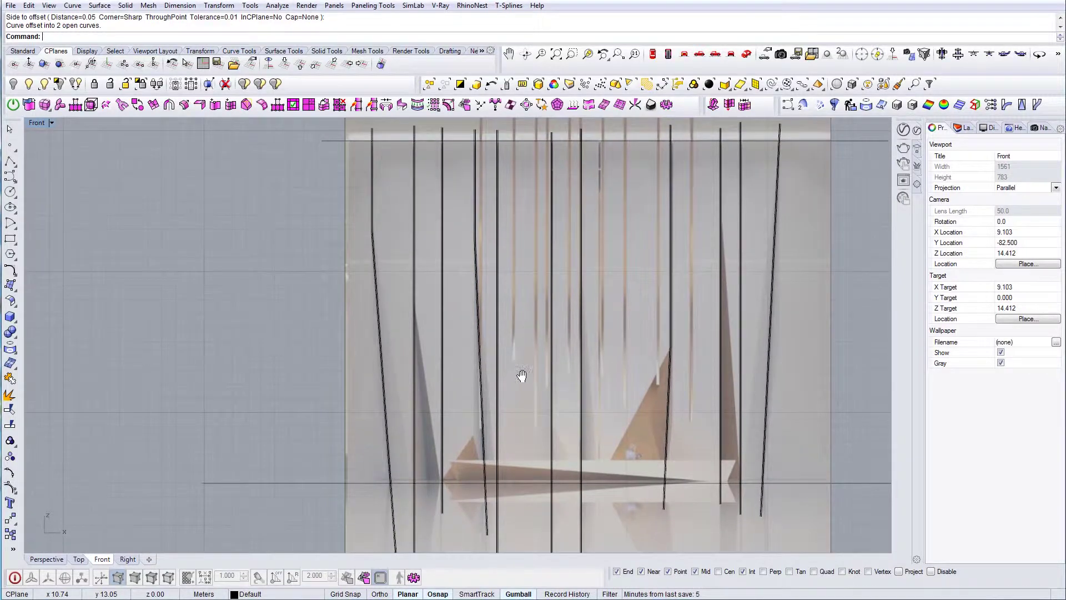
{"action": "scroll", "coordinate": [500, 327], "scroll_direction": "down", "scroll_amount": 3}
{"action": "scroll", "coordinate": [430, 275], "scroll_direction": "up", "scroll_amount": 4}
{"action": "scroll", "coordinate": [429, 252], "scroll_direction": "down", "scroll_amount": 3}
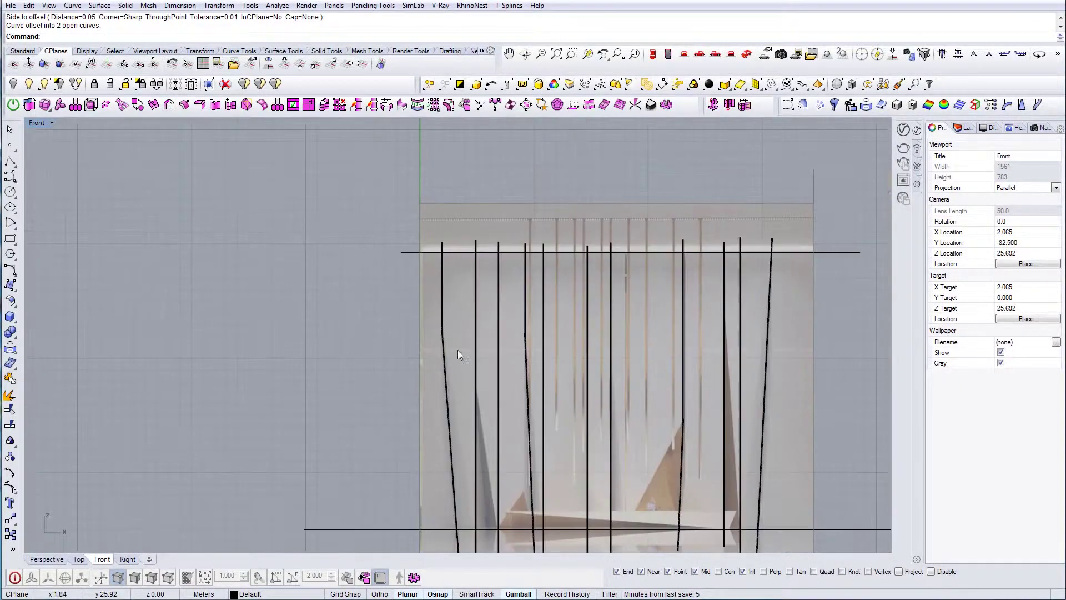
{"action": "scroll", "coordinate": [465, 316], "scroll_direction": "up", "scroll_amount": 2}
{"action": "type", "text": "CurveB"}
{"action": "key", "text": "Return"}
{"action": "right_click_drag", "start_coordinate": [490, 386], "coordinate": [513, 366]}
{"action": "scroll", "coordinate": [491, 364], "scroll_direction": "down", "scroll_amount": 6}
{"action": "key", "text": "Escape"}
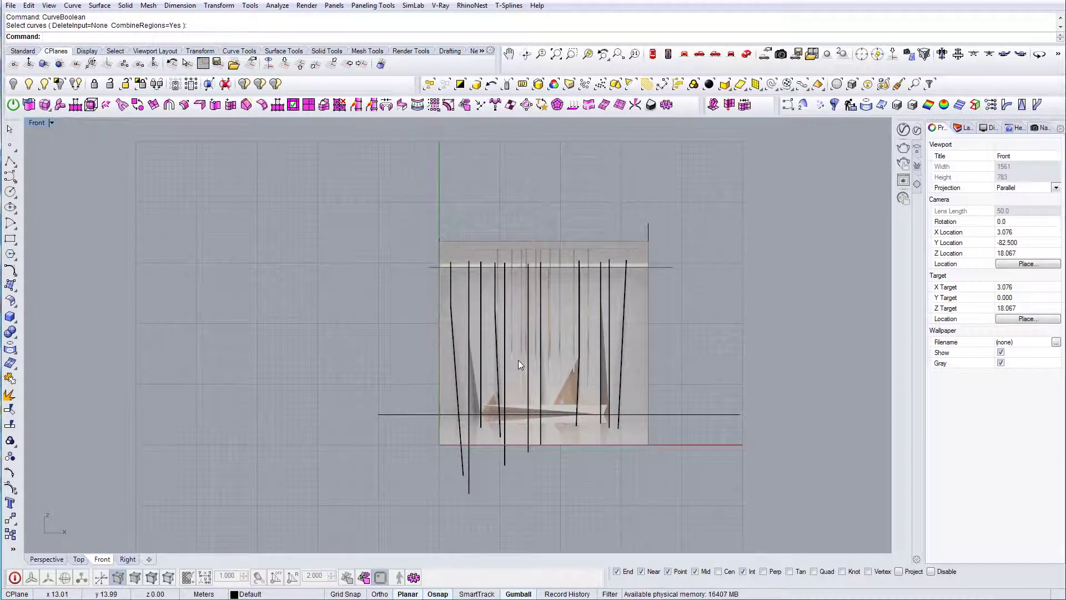
{"action": "type", "text": "cb"}
{"action": "key", "text": "Return"}
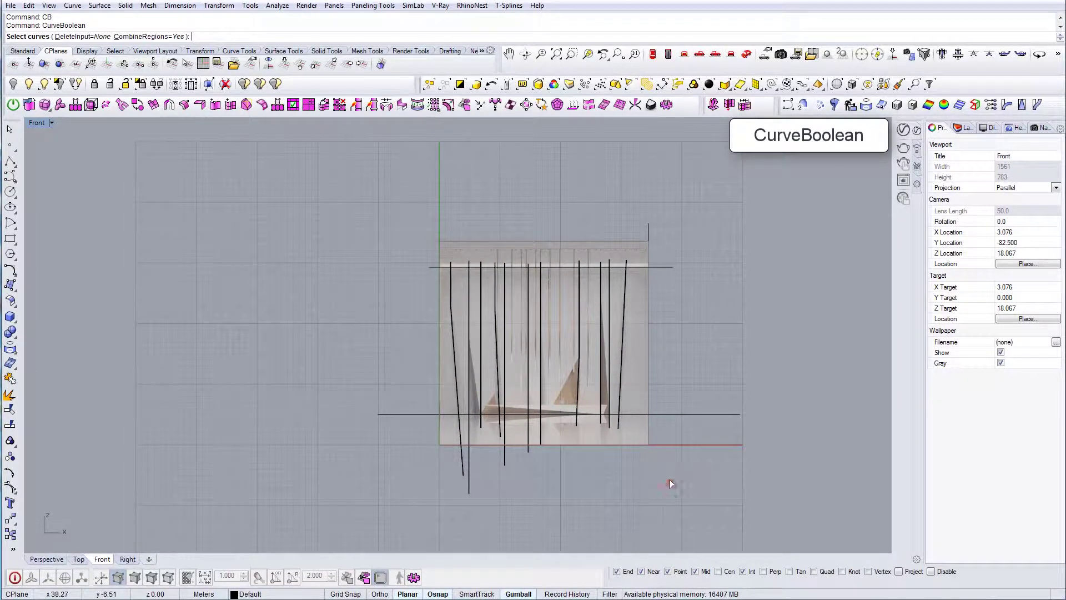
{"action": "right_click", "coordinate": [670, 481]}
Run CurveBoolean on all traced curves, keeping every panel region between the seams, floor line and ceiling line as a closed outline.
{"action": "type", "text": "CB"}
{"action": "key", "text": "Return"}
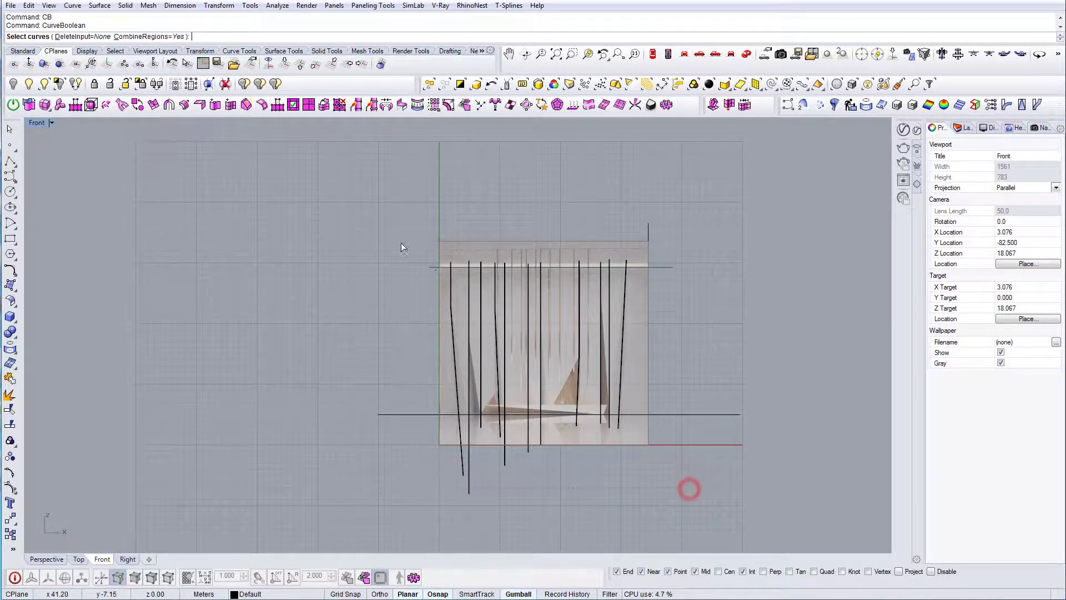
{"action": "left_click_drag", "start_coordinate": [689, 488], "coordinate": [397, 239]}
{"action": "key", "text": "Return"}
{"action": "scroll", "coordinate": [441, 351], "scroll_direction": "up", "scroll_amount": 4}
{"action": "scroll", "coordinate": [447, 356], "scroll_direction": "up", "scroll_amount": 1}
{"action": "left_click", "coordinate": [447, 356]}
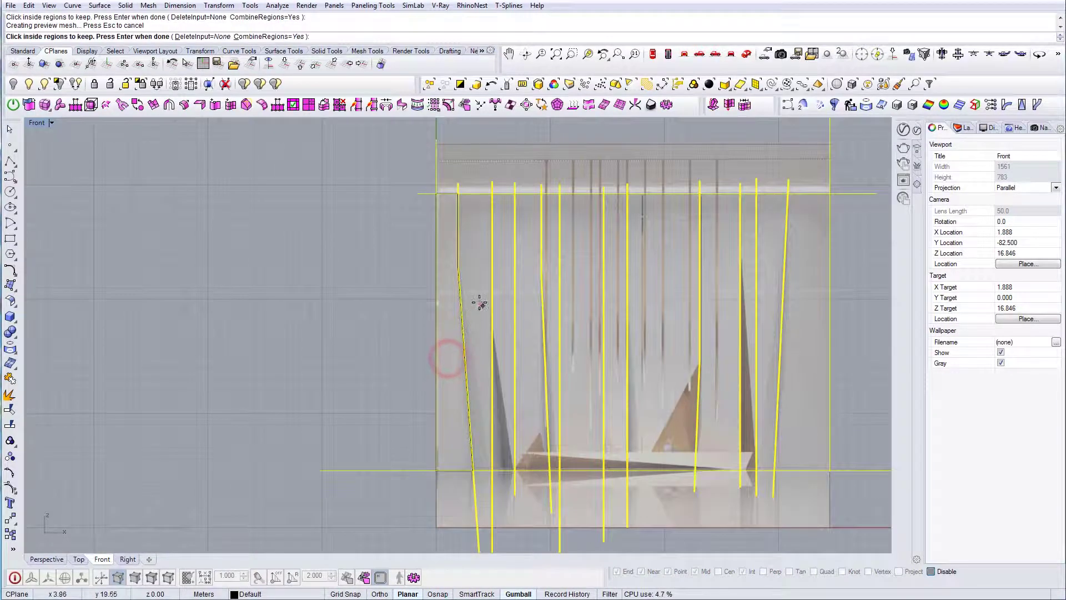
{"action": "left_click", "coordinate": [478, 302]}
{"action": "left_click", "coordinate": [502, 313]}
{"action": "left_click", "coordinate": [527, 324]}
{"action": "left_click", "coordinate": [555, 309]}
{"action": "left_click", "coordinate": [578, 324]}
{"action": "left_click", "coordinate": [614, 325]}
{"action": "right_click_drag", "start_coordinate": [714, 334], "coordinate": [608, 333]}
{"action": "left_click", "coordinate": [617, 349]}
{"action": "left_click", "coordinate": [645, 334]}
{"action": "left_click", "coordinate": [671, 331]}
{"action": "left_click", "coordinate": [692, 340]}
{"action": "scroll", "coordinate": [645, 347], "scroll_direction": "down", "scroll_amount": 3}
{"action": "key", "text": "Return"}
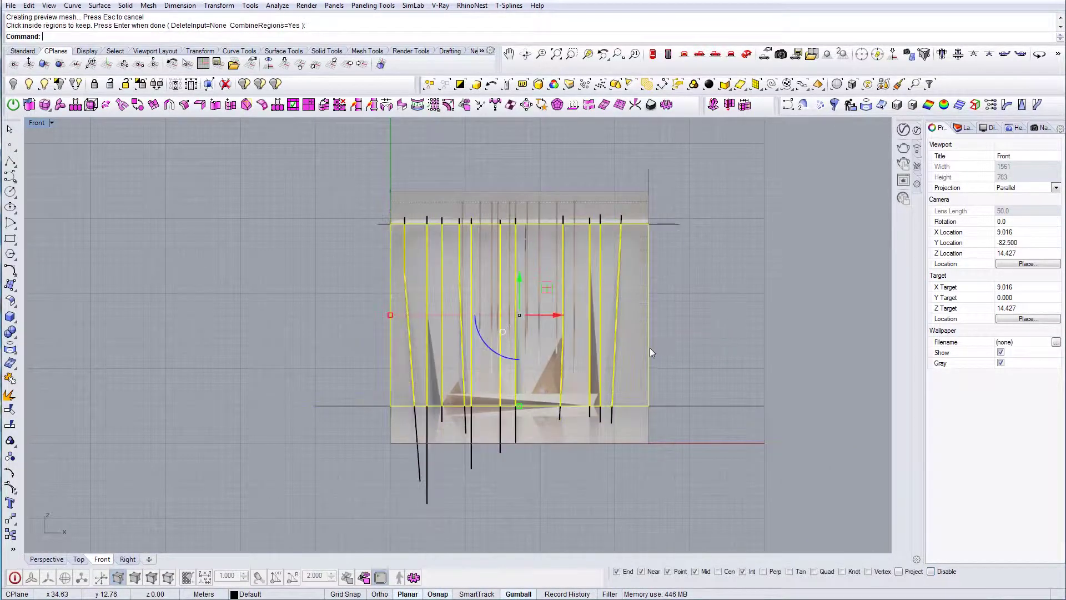
Delete the original seam polylines and their offsets, keeping the closed panel outlines and the floor line.
{"action": "right_click_drag", "start_coordinate": [562, 360], "coordinate": [574, 321]}
{"action": "left_click_drag", "start_coordinate": [733, 450], "coordinate": [373, 377]}
{"action": "key", "text": "Delete"}
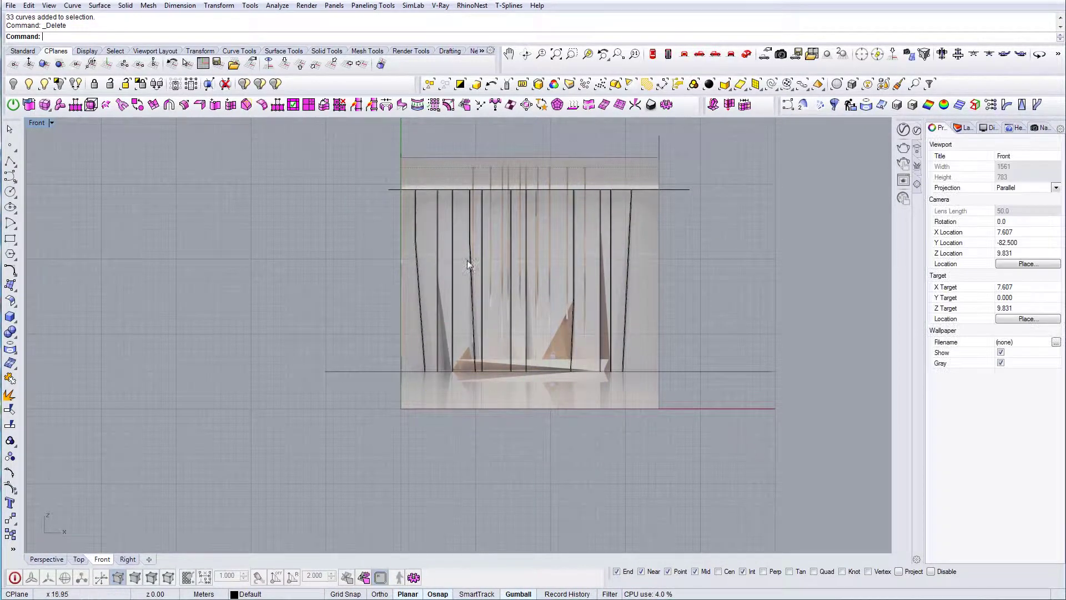
Try moving the leftmost closed panel outline sideways and undo the move.
{"action": "left_click", "coordinate": [414, 276]}
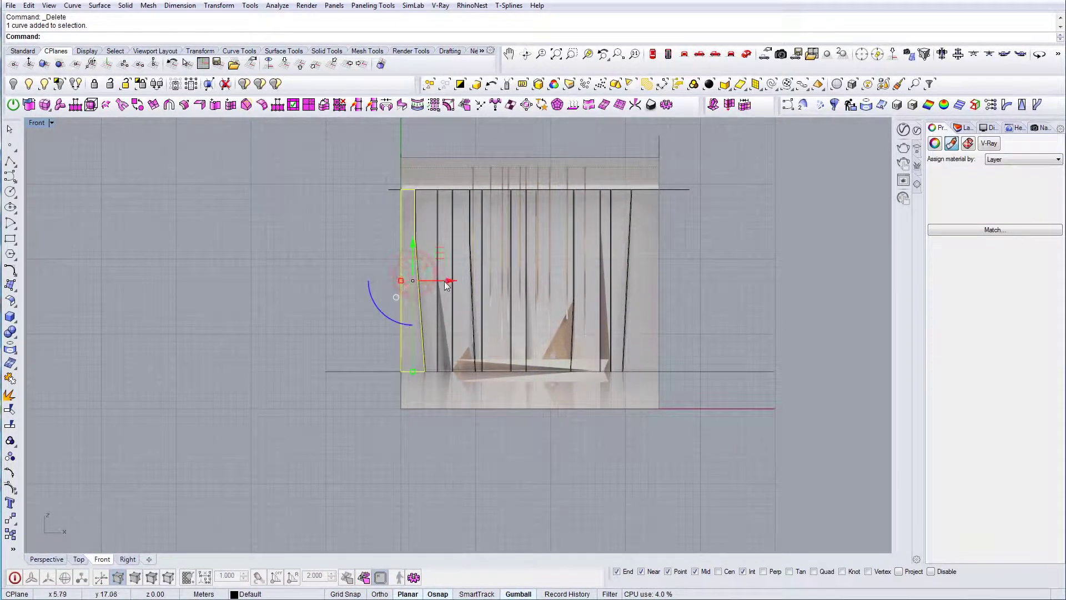
{"action": "left_click_drag", "start_coordinate": [445, 282], "coordinate": [375, 282]}
{"action": "key", "text": "ctrl+z"}
{"action": "scroll", "coordinate": [466, 294], "scroll_direction": "up", "scroll_amount": 6}
{"action": "left_click", "coordinate": [548, 328]}
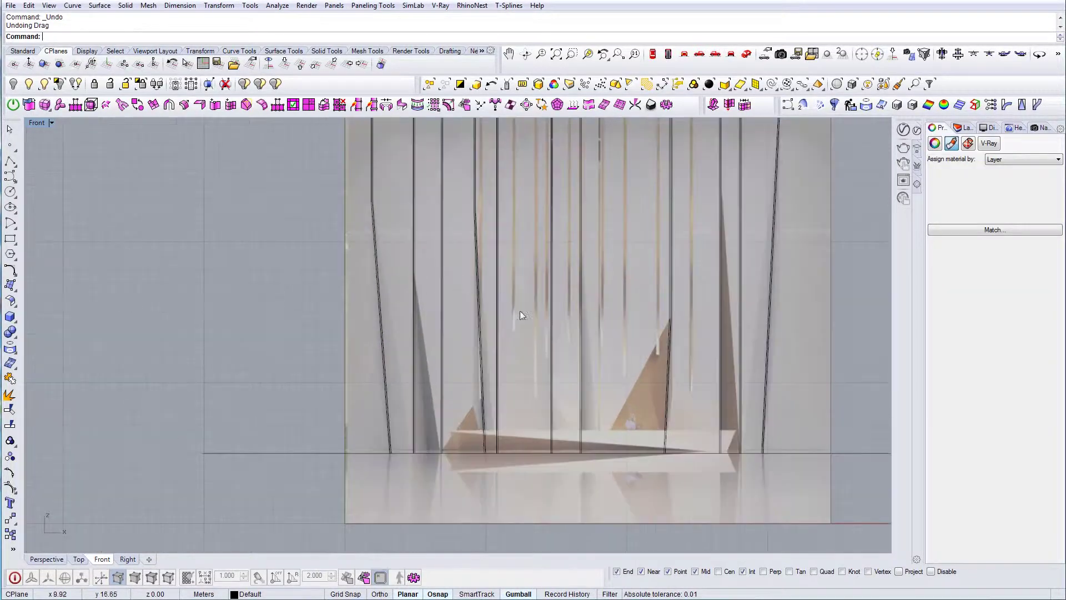
Delete the leftover ceiling line and the two vertical lines along the photo's side edges.
{"action": "scroll", "coordinate": [498, 336], "scroll_direction": "down", "scroll_amount": 4}
{"action": "scroll", "coordinate": [691, 350], "scroll_direction": "up", "scroll_amount": 3}
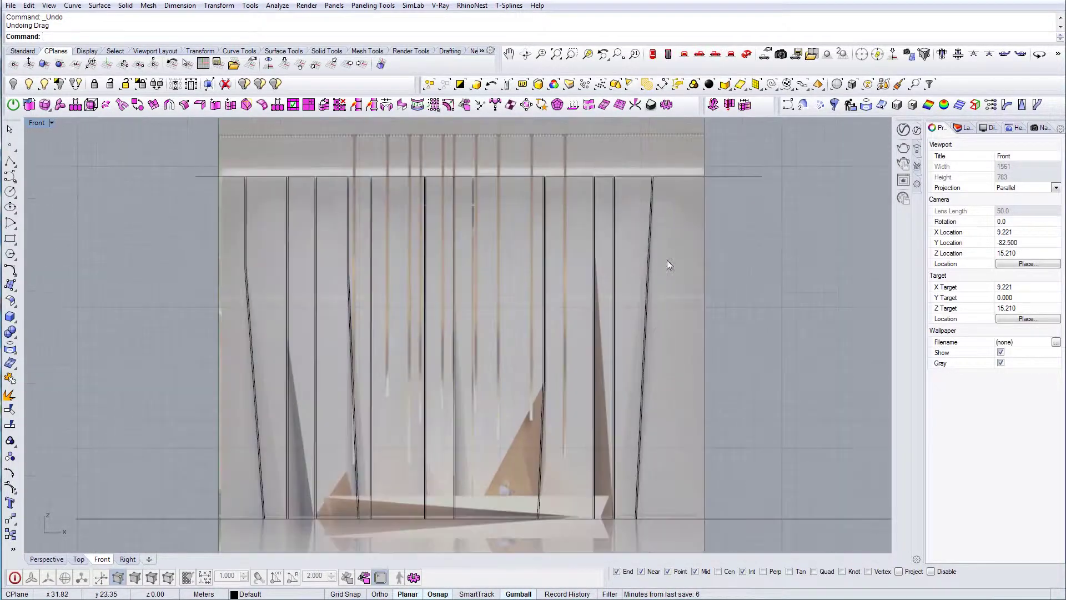
{"action": "scroll", "coordinate": [685, 361], "scroll_direction": "up", "scroll_amount": 1}
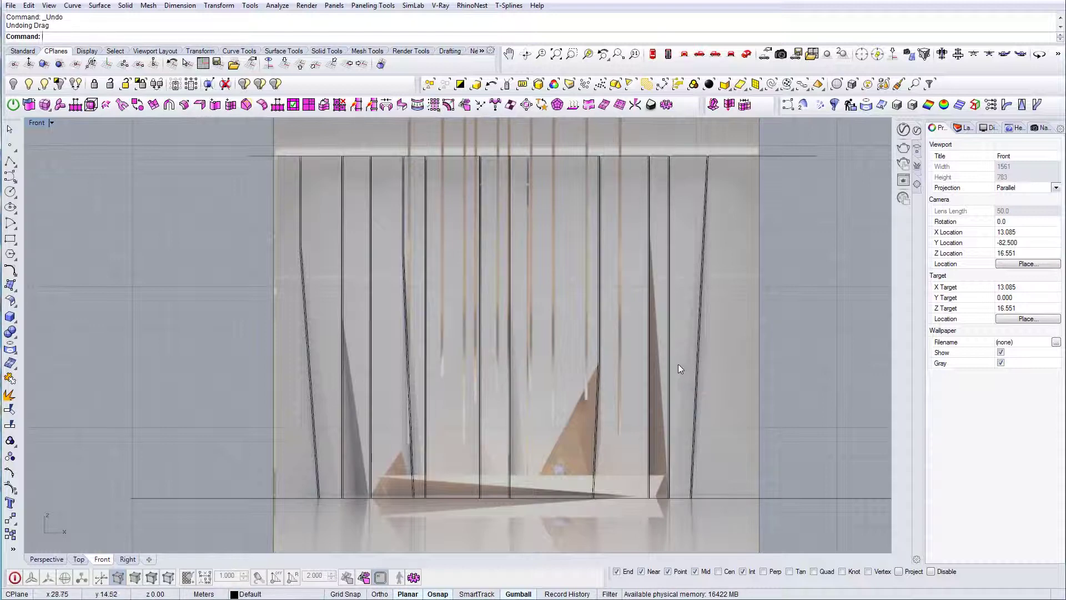
{"action": "scroll", "coordinate": [671, 362], "scroll_direction": "down", "scroll_amount": 1}
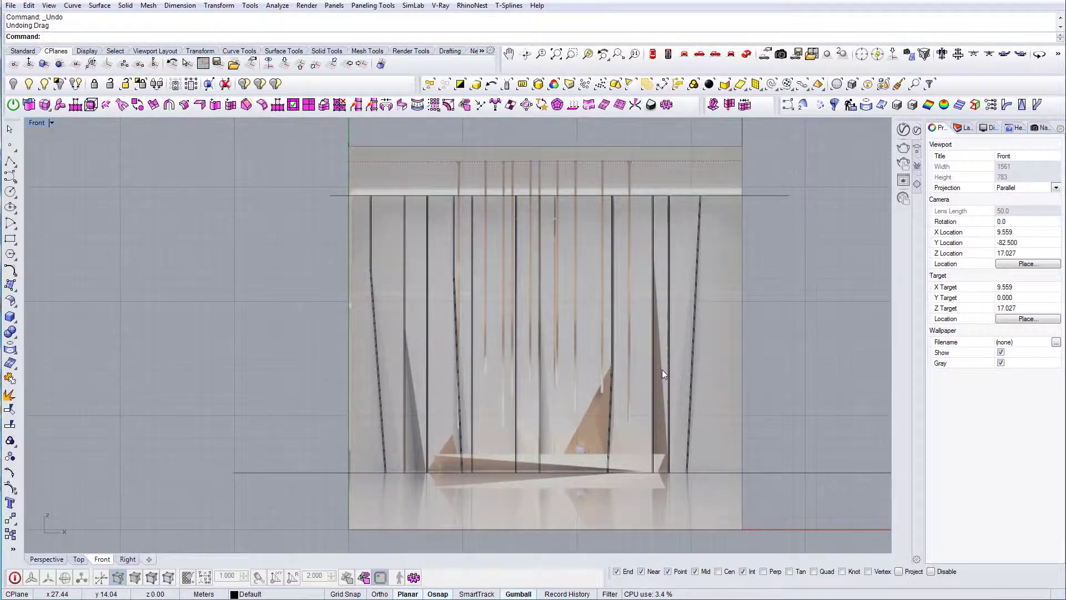
{"action": "scroll", "coordinate": [662, 369], "scroll_direction": "down", "scroll_amount": 1}
{"action": "left_click_drag", "start_coordinate": [415, 337], "coordinate": [416, 333]}
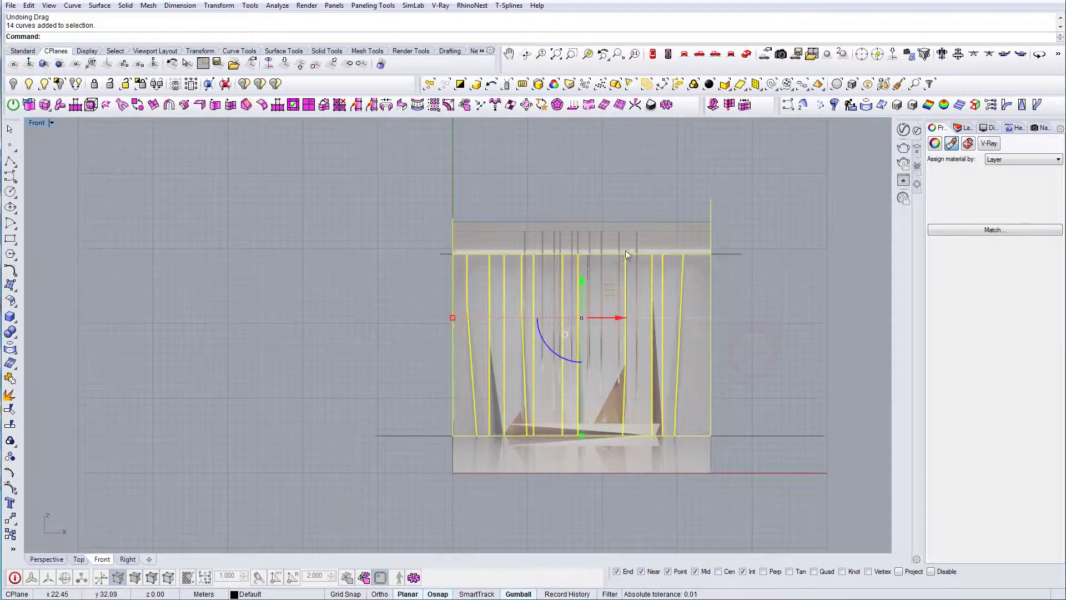
{"action": "left_click", "coordinate": [740, 219]}
{"action": "left_click", "coordinate": [481, 201]}
{"action": "left_click_drag", "start_coordinate": [770, 282], "coordinate": [731, 233]}
{"action": "key", "text": "Delete"}
{"action": "right_click_drag", "start_coordinate": [705, 281], "coordinate": [660, 272]}
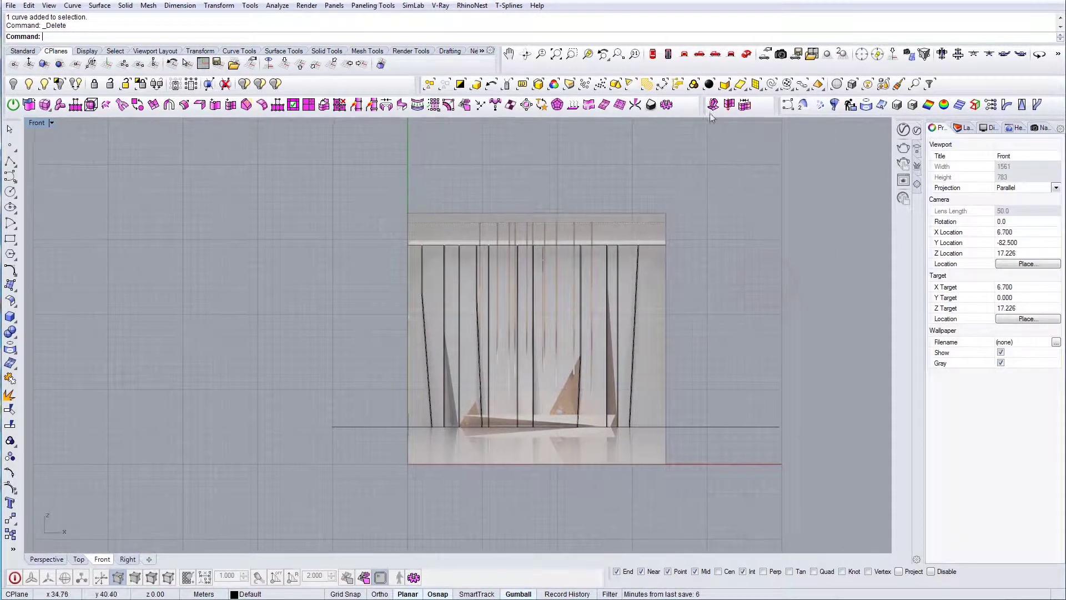
Set a World Top construction plane in the perspective view and extrude all the panel outlines perpendicular to the photo.
{"action": "left_click", "coordinate": [748, 56]}
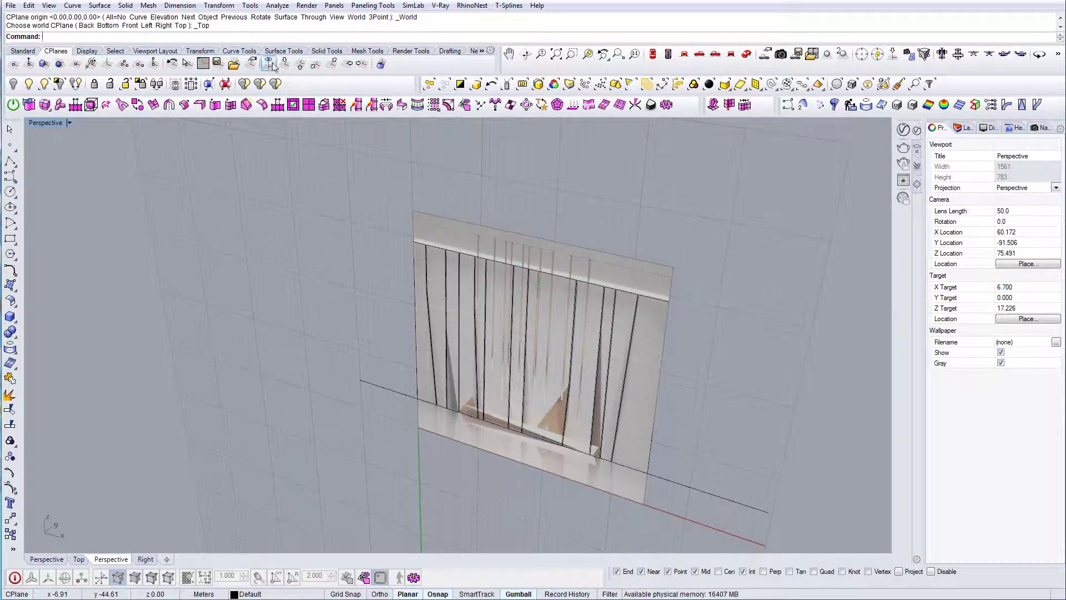
{"action": "right_click_drag", "start_coordinate": [536, 345], "coordinate": [659, 286]}
{"action": "left_click_drag", "start_coordinate": [719, 297], "coordinate": [430, 311]}
{"action": "right_click_drag", "start_coordinate": [605, 272], "coordinate": [448, 347]}
{"action": "right_click_drag", "start_coordinate": [588, 370], "coordinate": [491, 366]}
{"action": "left_click_drag", "start_coordinate": [471, 358], "coordinate": [500, 359]}
{"action": "mouse_move", "coordinate": [500, 359]}
{"action": "right_mouse_down"}
{"action": "mouse_move", "coordinate": [524, 374]}
{"action": "mouse_move", "coordinate": [491, 345]}
{"action": "right_mouse_up"}
{"action": "left_click_drag", "start_coordinate": [450, 243], "coordinate": [436, 225]}
Cap the extruded panels into solids and set the viewport display mode to Shaded.
{"action": "type", "text": "cap"}
{"action": "key", "text": "Return"}
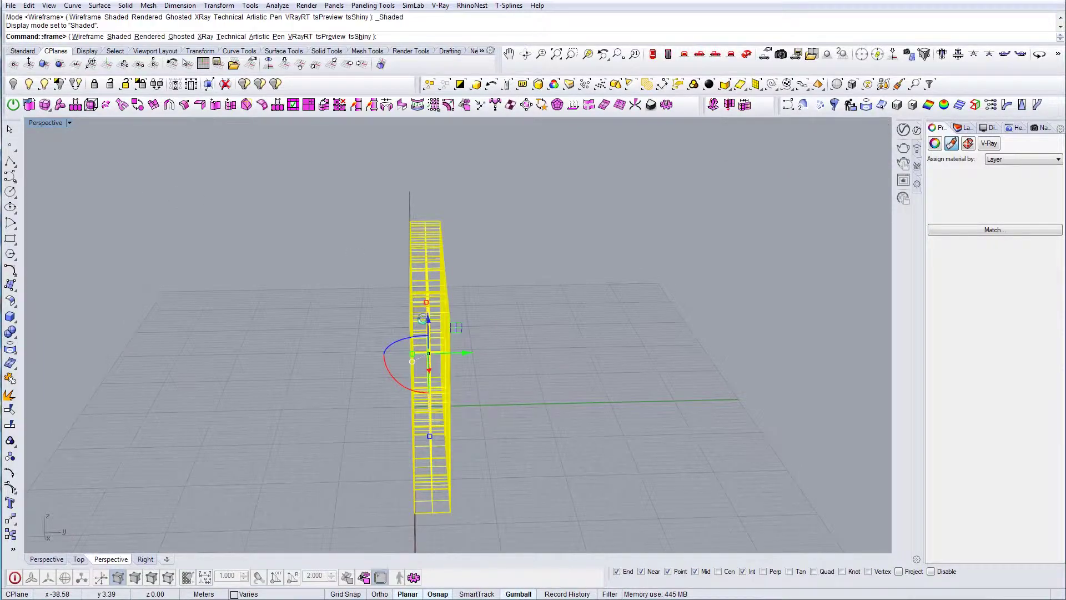
{"action": "key", "text": "Escape"}
{"action": "mouse_move", "coordinate": [428, 321]}
{"action": "right_mouse_down"}
{"action": "mouse_move", "coordinate": [521, 319]}
{"action": "mouse_move", "coordinate": [571, 344]}
{"action": "mouse_move", "coordinate": [545, 327]}
{"action": "mouse_move", "coordinate": [533, 371]}
{"action": "mouse_move", "coordinate": [624, 383]}
{"action": "mouse_move", "coordinate": [590, 372]}
{"action": "mouse_move", "coordinate": [570, 382]}
{"action": "mouse_move", "coordinate": [575, 394]}
{"action": "mouse_move", "coordinate": [477, 368]}
{"action": "mouse_move", "coordinate": [405, 279]}
{"action": "right_mouse_up"}
{"action": "scroll", "coordinate": [578, 387], "scroll_direction": "down", "scroll_amount": 4}
{"action": "scroll", "coordinate": [405, 279], "scroll_direction": "down", "scroll_amount": 2}
Move all the solid panels together with their outlines back behind the reference photo.
{"action": "left_click_drag", "start_coordinate": [521, 456], "coordinate": [521, 478]}
{"action": "scroll", "coordinate": [464, 336], "scroll_direction": "up", "scroll_amount": 3}
{"action": "right_click_drag", "start_coordinate": [463, 337], "coordinate": [499, 341]}
{"action": "left_click_drag", "start_coordinate": [493, 347], "coordinate": [624, 329]}
{"action": "key", "text": "Escape"}
Examine the wedge folds at the foot of the photographed wall against the lower edges of the solid panels.
{"action": "right_click_drag", "start_coordinate": [622, 333], "coordinate": [542, 375]}
{"action": "scroll", "coordinate": [505, 423], "scroll_direction": "up", "scroll_amount": 4}
{"action": "right_click_drag", "start_coordinate": [536, 427], "coordinate": [590, 468]}
{"action": "scroll", "coordinate": [530, 414], "scroll_direction": "up", "scroll_amount": 4}
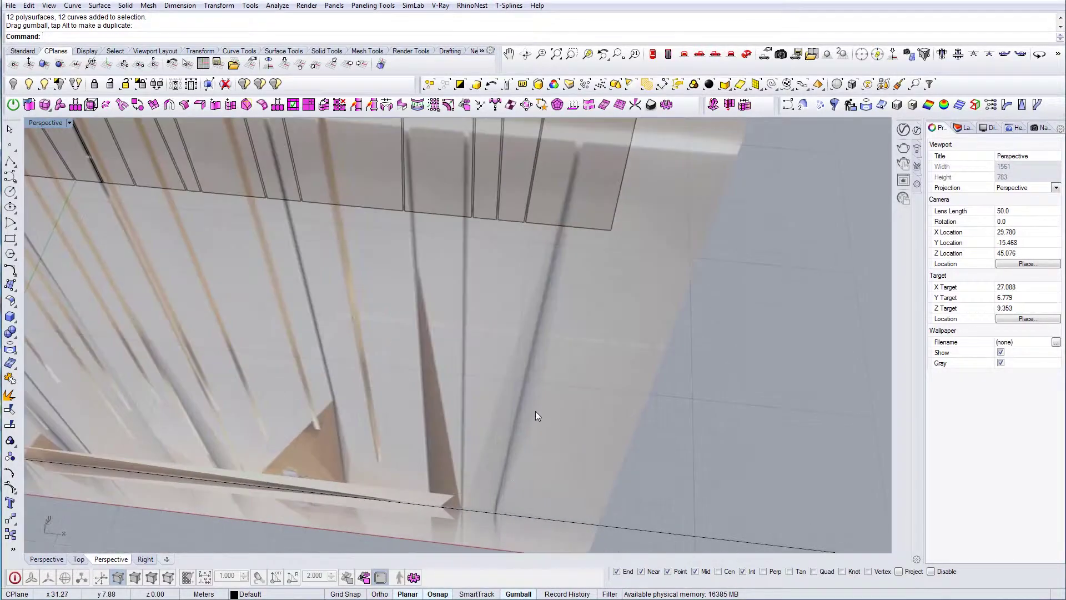
{"action": "scroll", "coordinate": [532, 415], "scroll_direction": "down", "scroll_amount": 4}
{"action": "right_click_drag", "start_coordinate": [532, 415], "coordinate": [500, 468]}
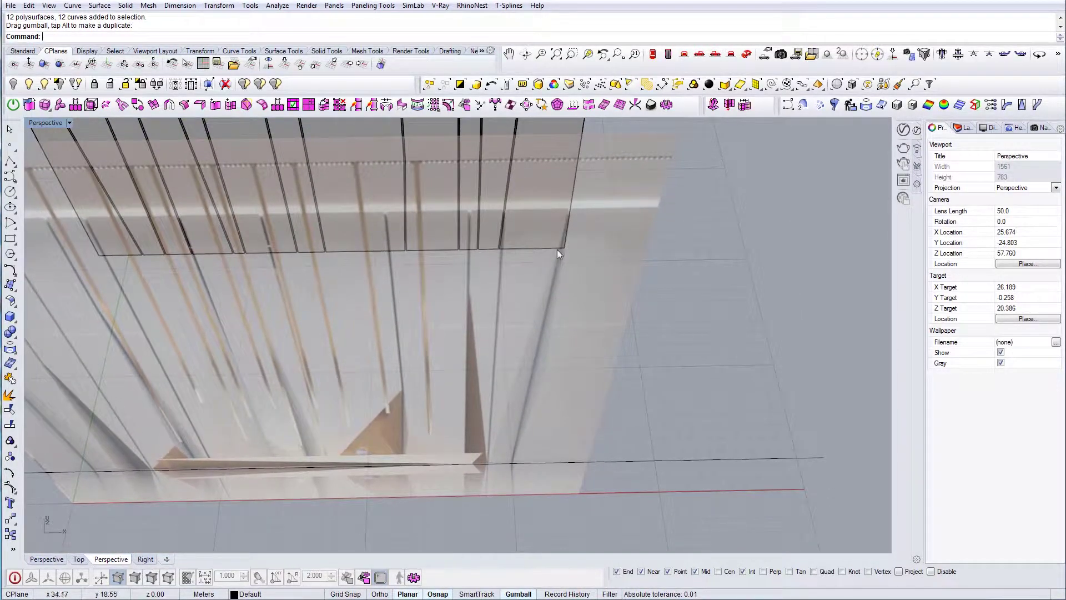
{"action": "right_click_drag", "start_coordinate": [575, 316], "coordinate": [543, 323], "text": "shift"}
{"action": "right_click_drag", "start_coordinate": [545, 271], "coordinate": [492, 347], "text": "shift"}
{"action": "scroll", "coordinate": [512, 351], "scroll_direction": "down", "scroll_amount": 2}
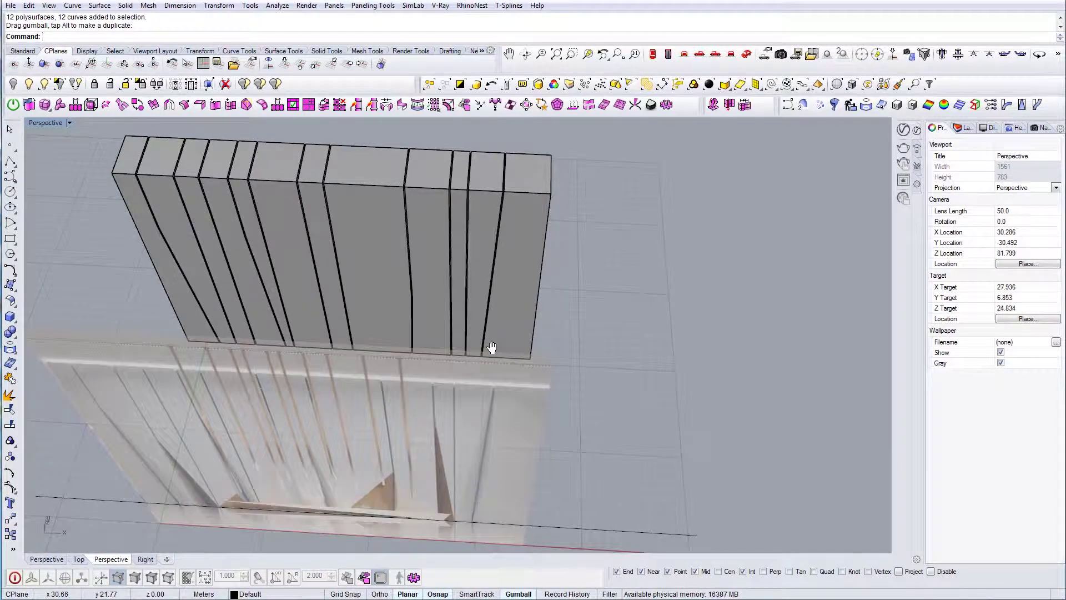
{"action": "scroll", "coordinate": [466, 356], "scroll_direction": "up", "scroll_amount": 3}
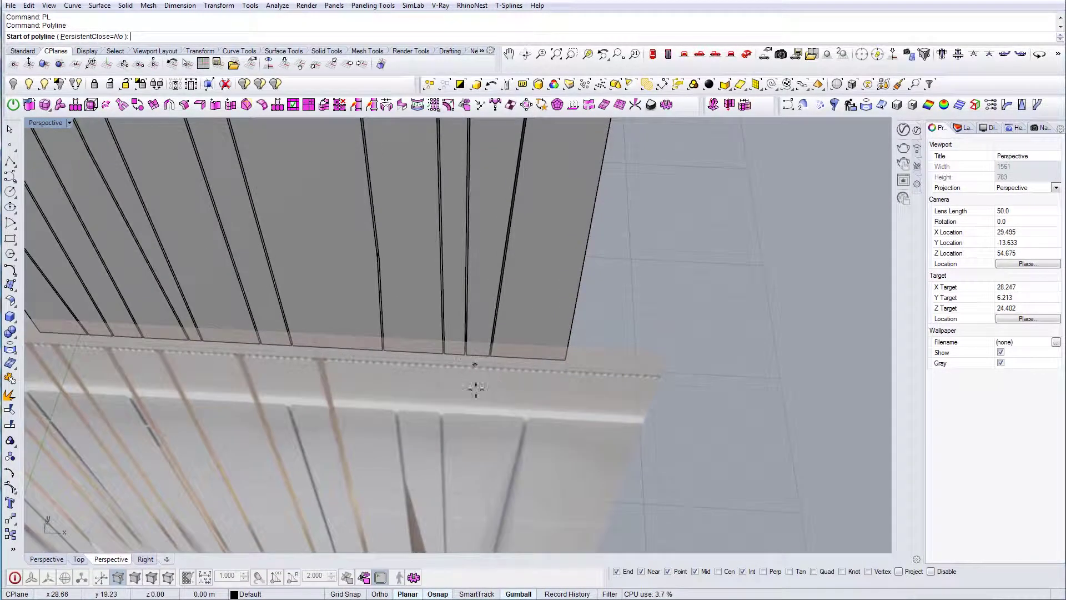
{"action": "right_click_drag", "start_coordinate": [477, 398], "coordinate": [469, 303], "text": "shift"}
{"action": "scroll", "coordinate": [469, 333], "scroll_direction": "down", "scroll_amount": 4}
{"action": "key", "text": "Escape"}
{"action": "scroll", "coordinate": [449, 465], "scroll_direction": "up", "scroll_amount": 4}
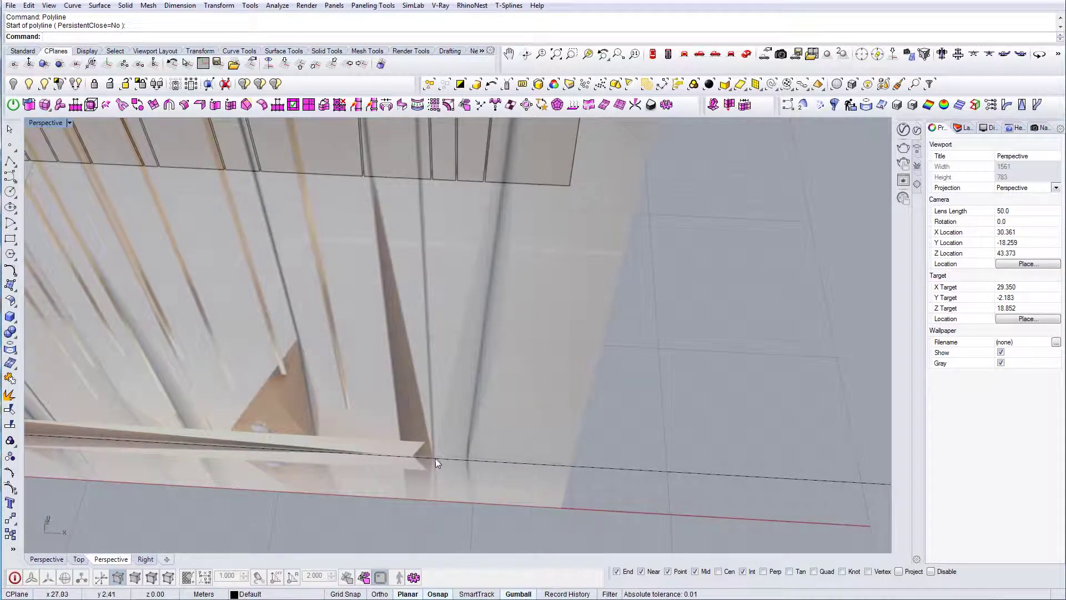
Draw a diagonal polyline across the front face of the second panel from the right, from its lower corner to the opposite upper corner.
{"action": "right_click_drag", "start_coordinate": [441, 441], "coordinate": [481, 391]}
{"action": "type", "text": "PL"}
{"action": "key", "text": "Return"}
{"action": "scroll", "coordinate": [462, 331], "scroll_direction": "up", "scroll_amount": 6}
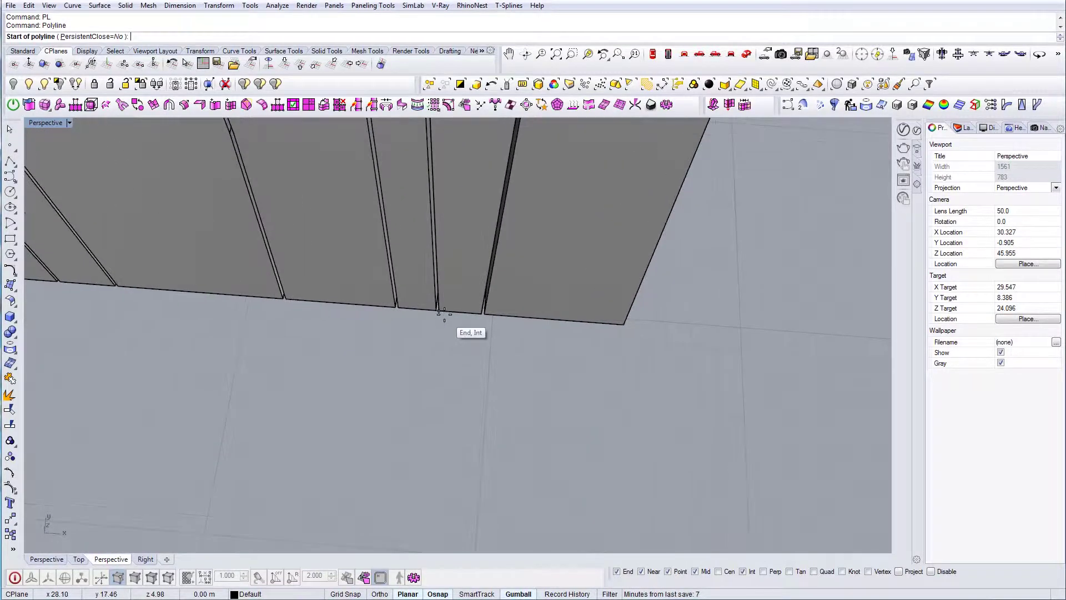
{"action": "scroll", "coordinate": [454, 372], "scroll_direction": "down", "scroll_amount": 10}
{"action": "right_click_drag", "start_coordinate": [470, 344], "coordinate": [447, 397], "text": "shift"}
{"action": "scroll", "coordinate": [478, 214], "scroll_direction": "up", "scroll_amount": 4}
{"action": "left_click", "coordinate": [464, 218]}
{"action": "right_click", "coordinate": [464, 218]}
{"action": "scroll", "coordinate": [464, 217], "scroll_direction": "down", "scroll_amount": 10}
Compare the diagonal with the photographed fold, and hide the end panel and its outline to expose the neighbouring panel's side.
{"action": "right_click_drag", "start_coordinate": [470, 344], "coordinate": [472, 306]}
{"action": "right_click_drag", "start_coordinate": [467, 400], "coordinate": [453, 516]}
{"action": "scroll", "coordinate": [446, 497], "scroll_direction": "up", "scroll_amount": 8}
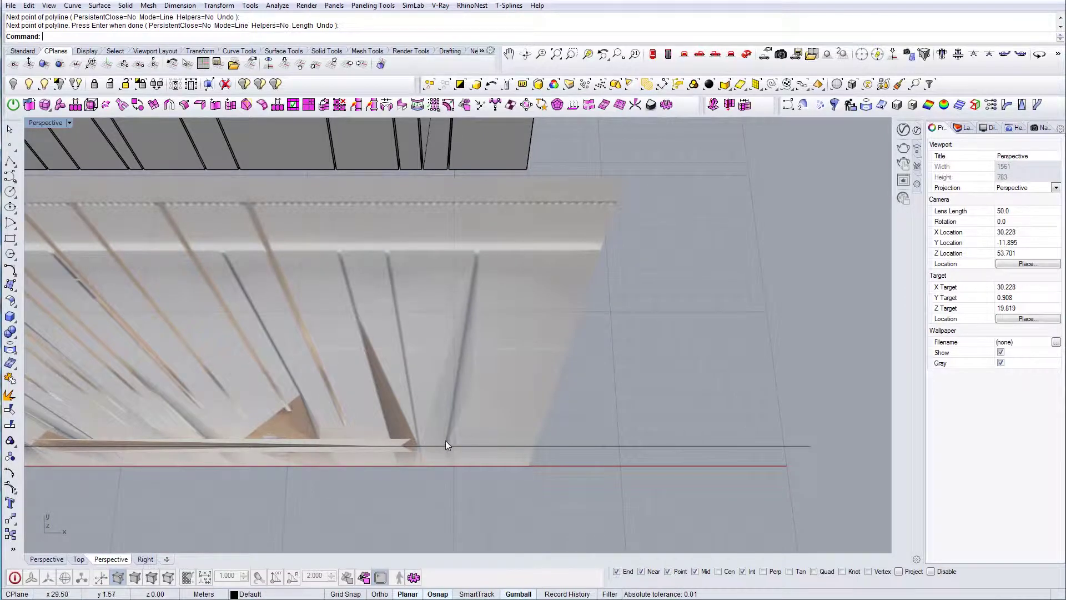
{"action": "scroll", "coordinate": [445, 441], "scroll_direction": "down", "scroll_amount": 6}
{"action": "right_click_drag", "start_coordinate": [488, 371], "coordinate": [478, 351]}
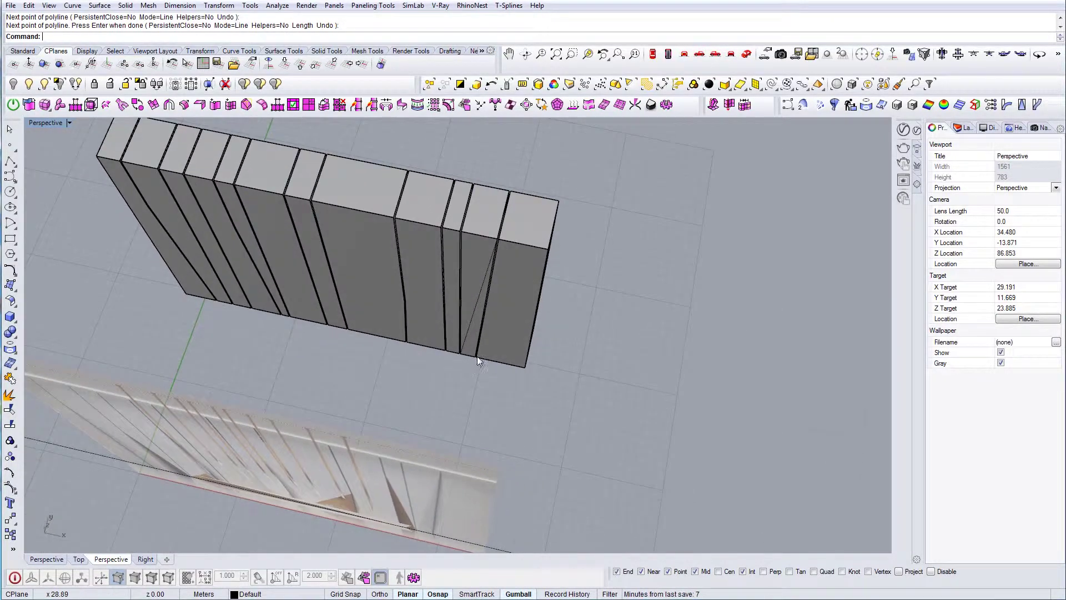
{"action": "scroll", "coordinate": [479, 351], "scroll_direction": "up", "scroll_amount": 5}
{"action": "left_click", "coordinate": [521, 347]}
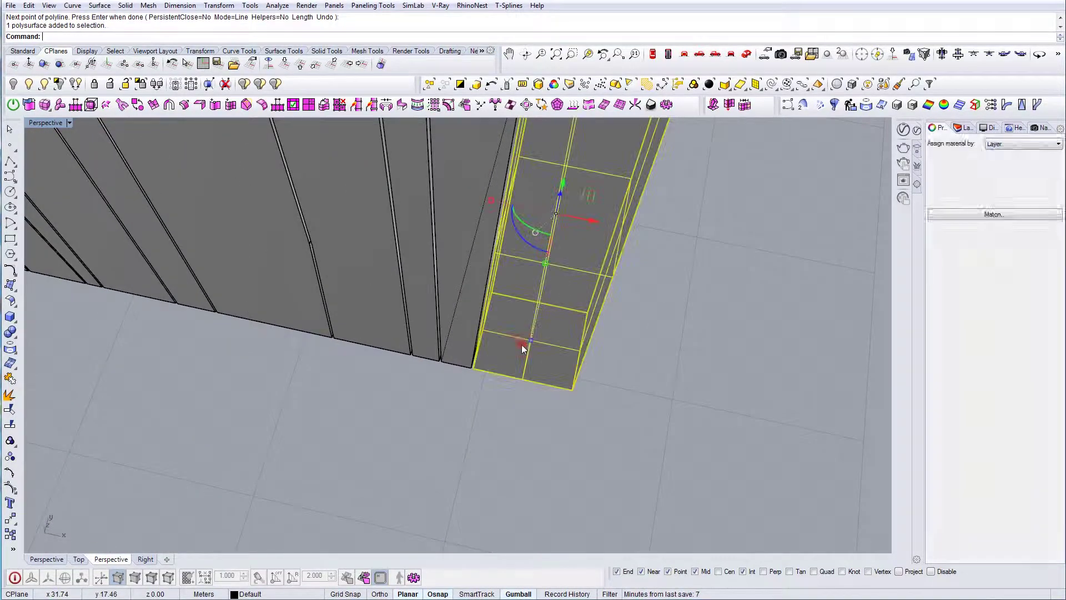
{"action": "left_click", "coordinate": [18, 85]}
{"action": "right_click_drag", "start_coordinate": [567, 350], "coordinate": [459, 364]}
{"action": "left_click_drag", "start_coordinate": [545, 427], "coordinate": [508, 374]}
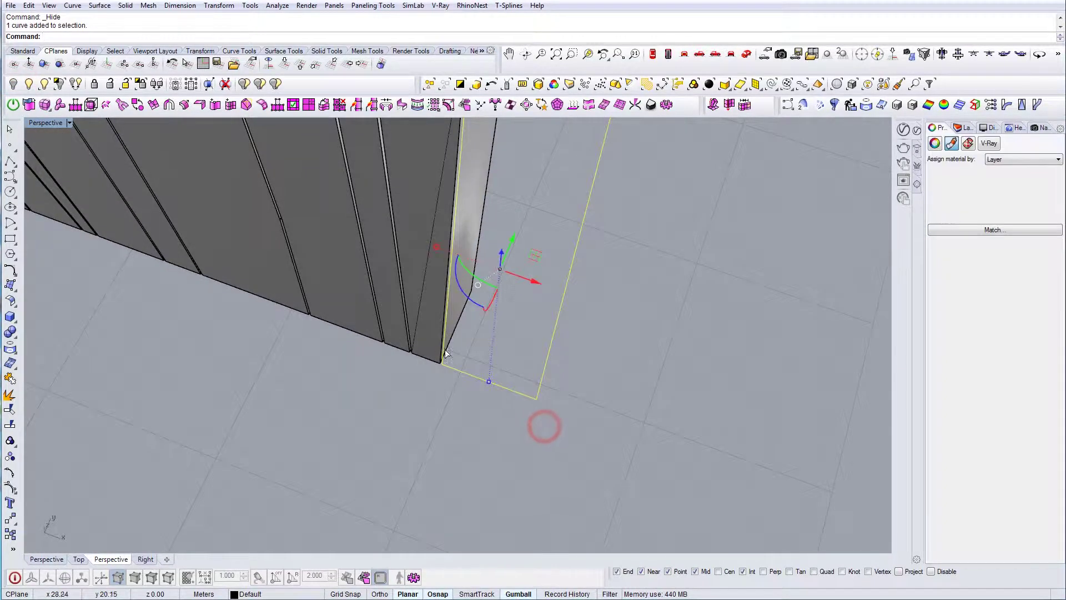
{"action": "key", "text": "Escape"}
Draw a line about 1.73 m long from the panel's lower front corner to its bottom side edge and another up to the top corner.
{"action": "type", "text": "PL"}
{"action": "key", "text": "Return"}
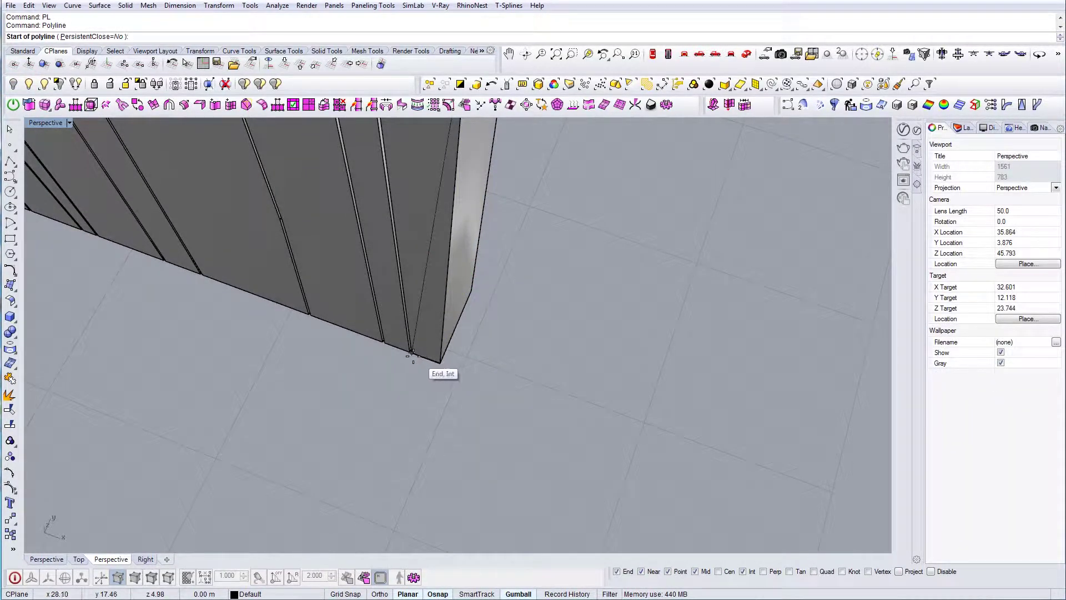
{"action": "left_click", "coordinate": [411, 353]}
{"action": "right_click_drag", "start_coordinate": [492, 365], "coordinate": [492, 337]}
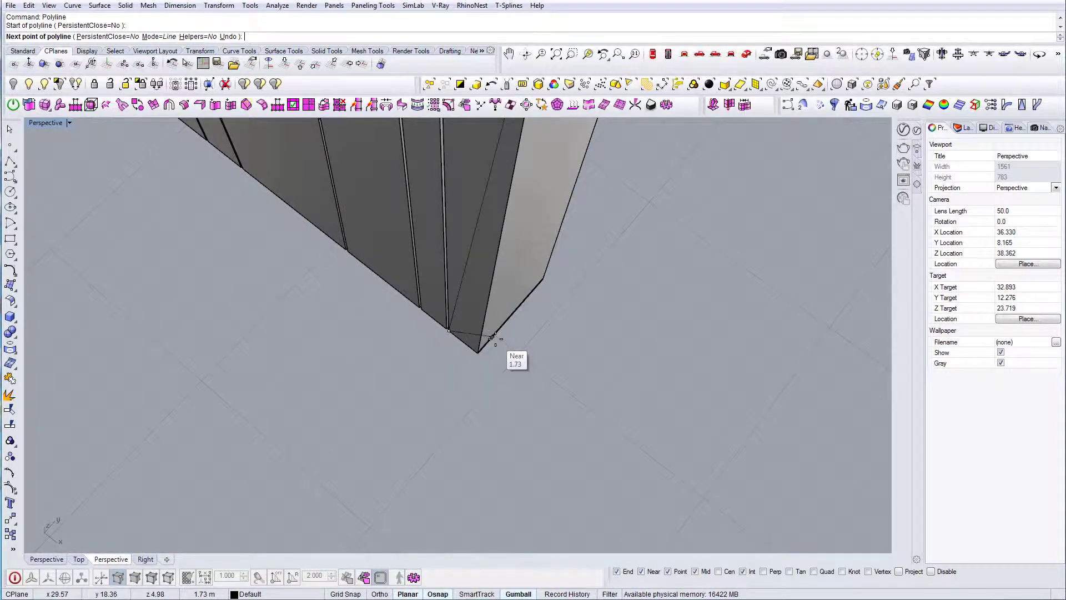
{"action": "right_click", "coordinate": [495, 339]}
{"action": "scroll", "coordinate": [499, 348], "scroll_direction": "down", "scroll_amount": 6}
{"action": "right_click", "coordinate": [494, 354]}
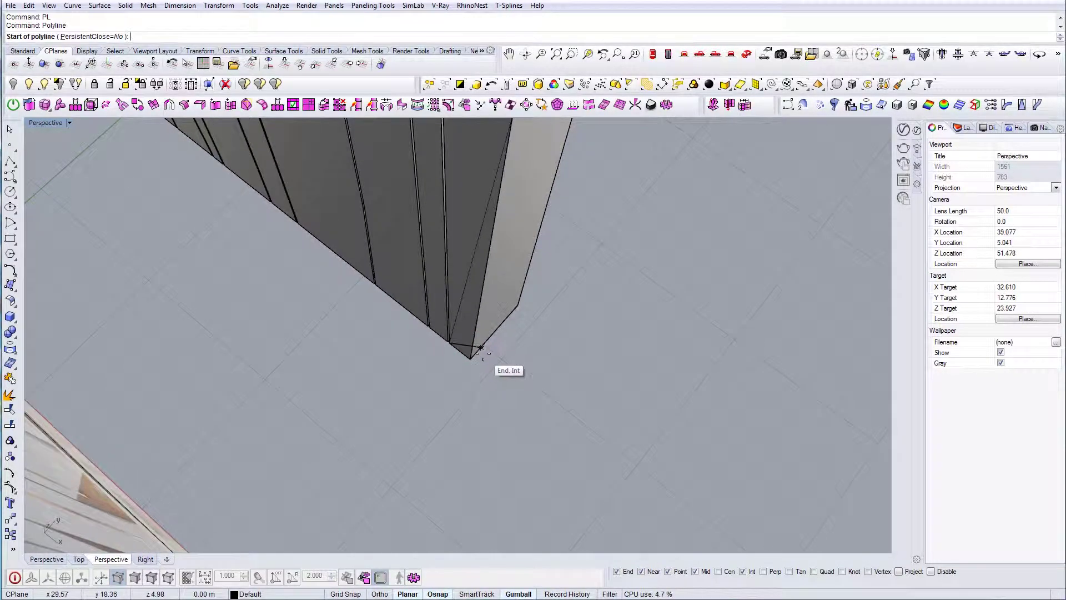
{"action": "right_click_drag", "start_coordinate": [468, 409], "coordinate": [408, 190]}
{"action": "right_click", "coordinate": [475, 274]}
Select the three lines of the triangular fold and create a planar surface from them.
{"action": "left_click_drag", "start_coordinate": [511, 464], "coordinate": [510, 465]}
{"action": "scroll", "coordinate": [449, 425], "scroll_direction": "up", "scroll_amount": 3}
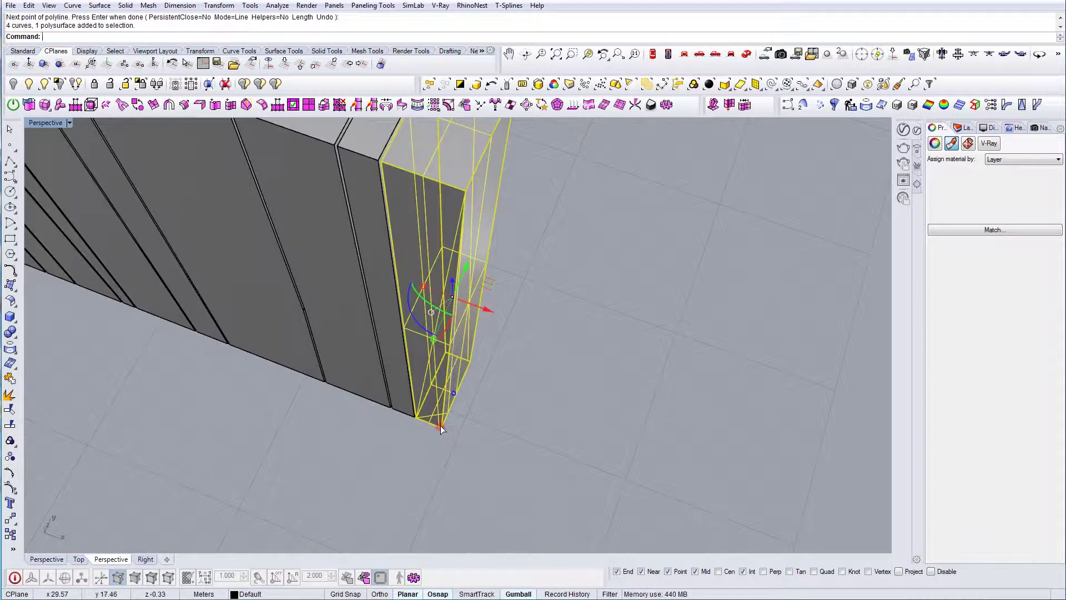
{"action": "right_click_drag", "start_coordinate": [441, 427], "coordinate": [440, 386]}
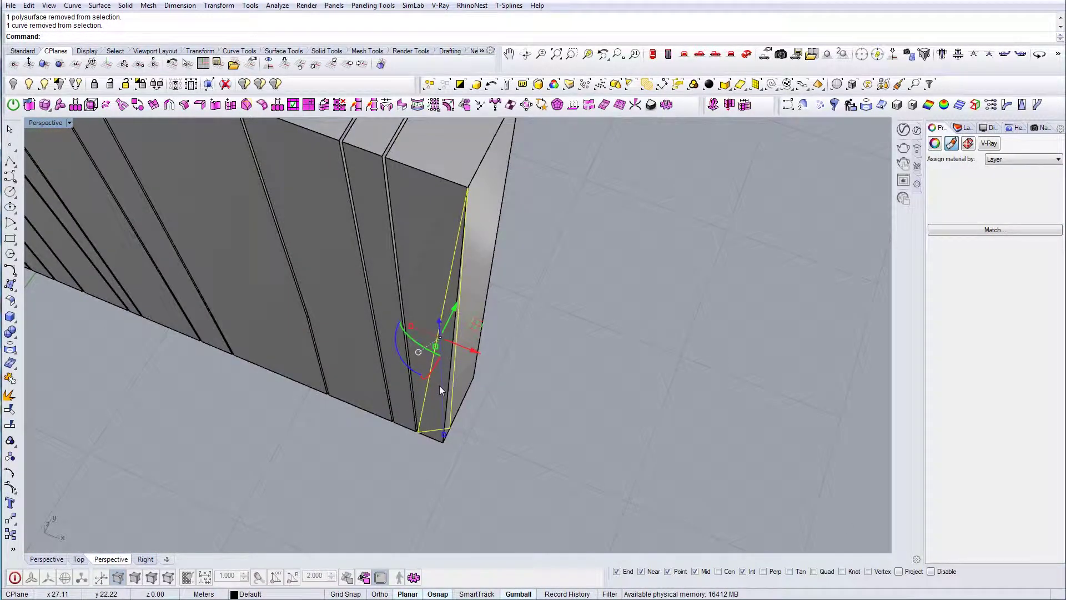
{"action": "type", "text": "PS"}
{"action": "key", "text": "Return"}
{"action": "key", "text": "Escape"}
{"action": "right_click_drag", "start_coordinate": [449, 390], "coordinate": [469, 385]}
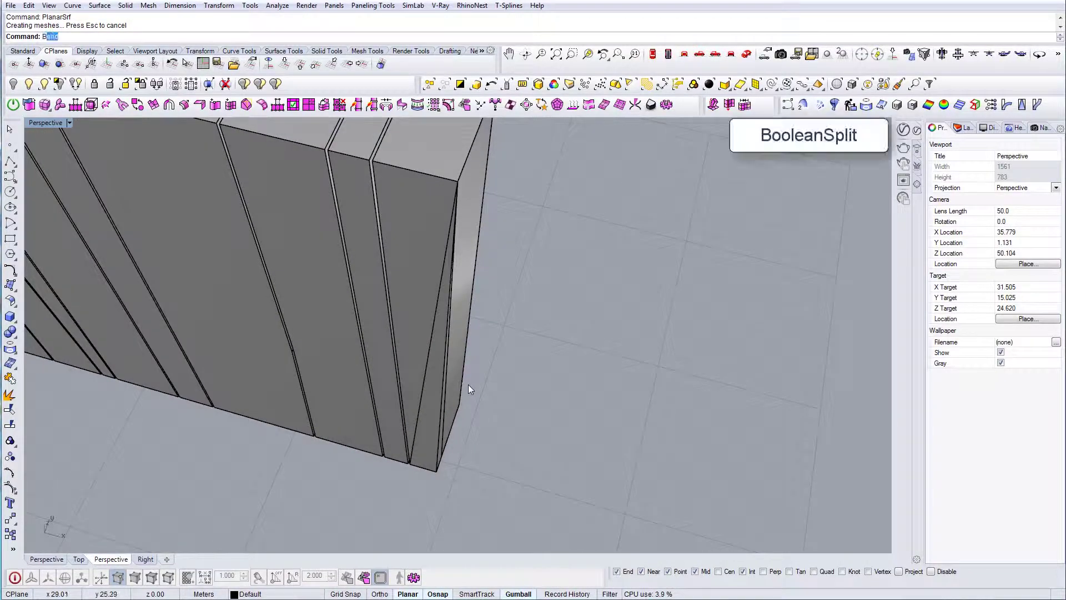
Boolean-split the panel with the triangular surface and delete the cut-off corner wedge.
{"action": "type", "text": "BS"}
{"action": "key", "text": "Return"}
{"action": "left_click", "coordinate": [423, 219]}
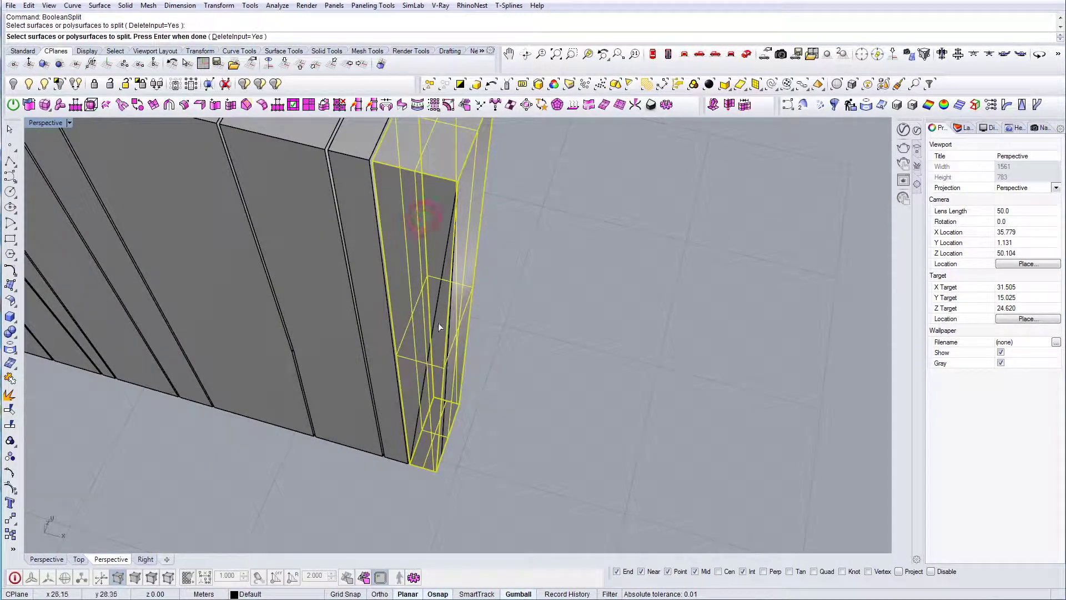
{"action": "key", "text": "Return"}
{"action": "left_click", "coordinate": [436, 312]}
{"action": "left_click", "coordinate": [192, 369]}
{"action": "left_click", "coordinate": [433, 370]}
{"action": "key", "text": "Delete"}
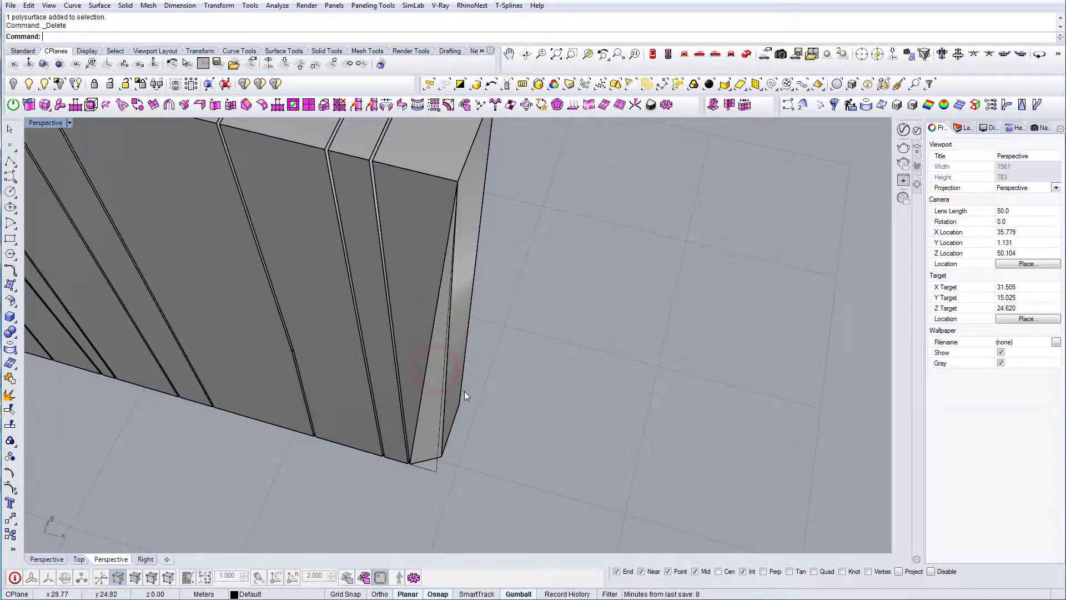
Delete the leftover curve at the panel's foot and show the hidden end panel again.
{"action": "right_click_drag", "start_coordinate": [464, 391], "coordinate": [517, 401]}
{"action": "left_click", "coordinate": [412, 469]}
{"action": "key", "text": "Delete"}
{"action": "right_click_drag", "start_coordinate": [413, 468], "coordinate": [389, 409]}
{"action": "scroll", "coordinate": [422, 378], "scroll_direction": "down", "scroll_amount": 5}
{"action": "right_click_drag", "start_coordinate": [442, 361], "coordinate": [450, 388], "text": "shift"}
{"action": "left_click", "coordinate": [44, 84]}
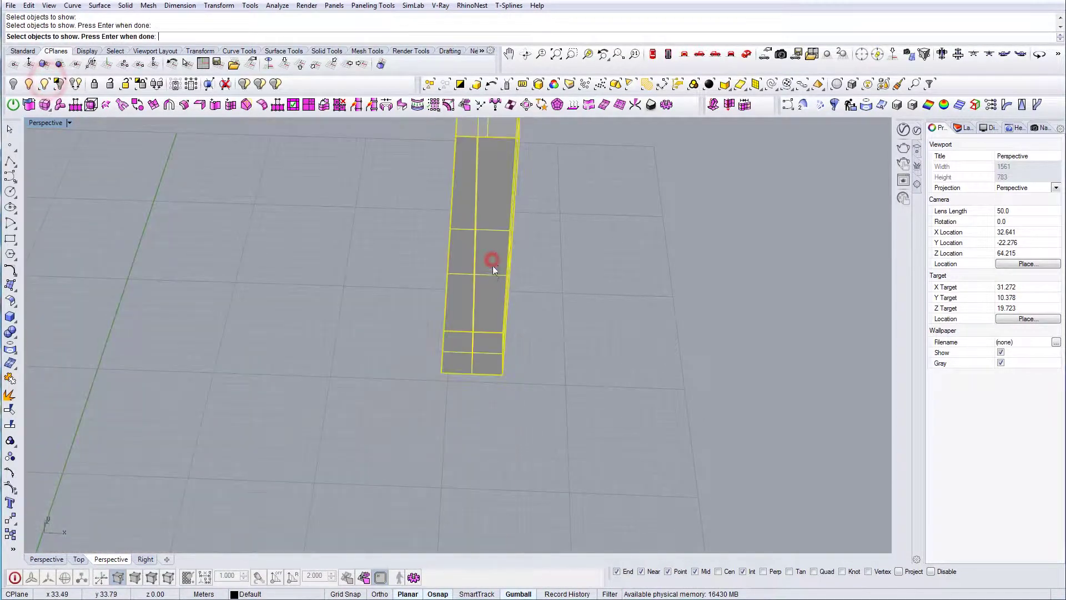
{"action": "right_click", "coordinate": [493, 277]}
Trace the end panel's bent fold line over the photo with a polyline in the Front view and return to the perspective view.
{"action": "scroll", "coordinate": [488, 332], "scroll_direction": "down", "scroll_amount": 6}
{"action": "right_click_drag", "start_coordinate": [484, 347], "coordinate": [474, 383]}
{"action": "scroll", "coordinate": [481, 357], "scroll_direction": "up", "scroll_amount": 4}
{"action": "right_click_drag", "start_coordinate": [471, 314], "coordinate": [460, 286]}
{"action": "left_click", "coordinate": [686, 55]}
{"action": "scroll", "coordinate": [498, 467], "scroll_direction": "up", "scroll_amount": 8}
{"action": "scroll", "coordinate": [498, 467], "scroll_direction": "down", "scroll_amount": 2}
{"action": "right_click_drag", "start_coordinate": [498, 466], "coordinate": [504, 407]}
{"action": "left_click", "coordinate": [479, 521]}
{"action": "scroll", "coordinate": [499, 186], "scroll_direction": "up", "scroll_amount": 2}
{"action": "left_click", "coordinate": [505, 272]}
{"action": "right_click_drag", "start_coordinate": [505, 272], "coordinate": [495, 427]}
{"action": "scroll", "coordinate": [507, 158], "scroll_direction": "up", "scroll_amount": 2}
{"action": "left_click", "coordinate": [186, 372]}
{"action": "left_click", "coordinate": [746, 54]}
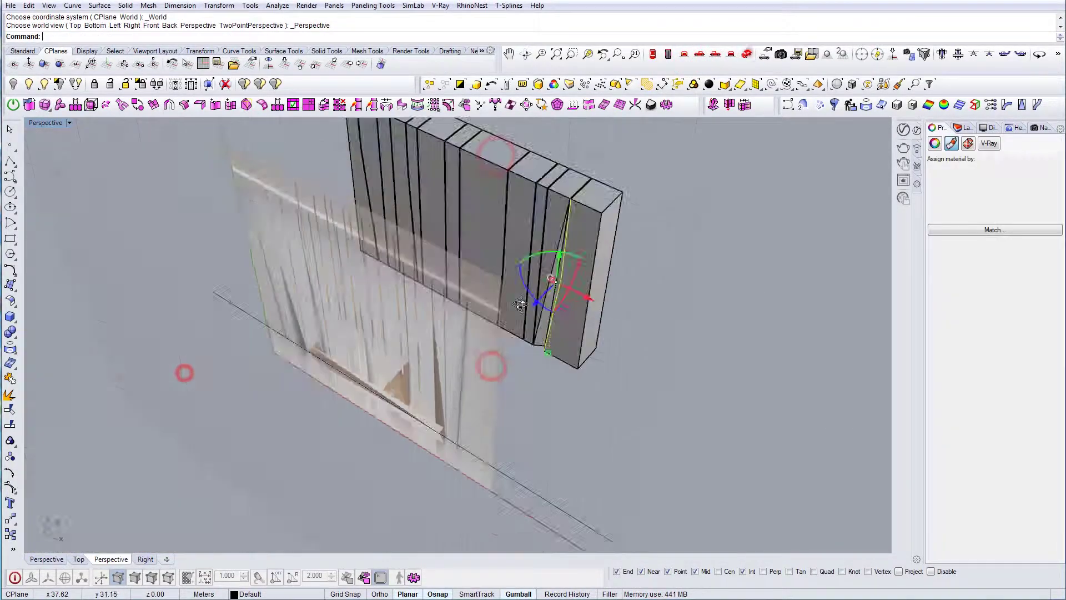
Isolate the end panel, the cut panel beside it and the fold line by hiding all other objects.
{"action": "scroll", "coordinate": [505, 368], "scroll_direction": "up", "scroll_amount": 7}
{"action": "right_click_drag", "start_coordinate": [541, 344], "coordinate": [489, 351]}
{"action": "scroll", "coordinate": [524, 388], "scroll_direction": "down", "scroll_amount": 6}
{"action": "scroll", "coordinate": [488, 351], "scroll_direction": "up", "scroll_amount": 5}
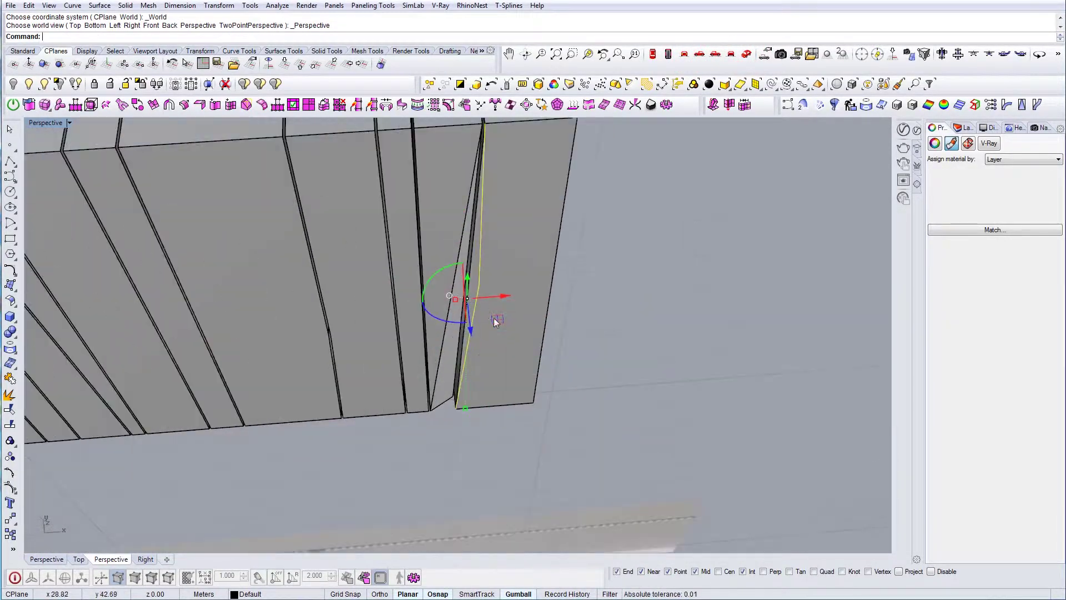
{"action": "left_click", "coordinate": [488, 384]}
{"action": "left_click", "coordinate": [189, 374]}
{"action": "left_click", "coordinate": [60, 83]}
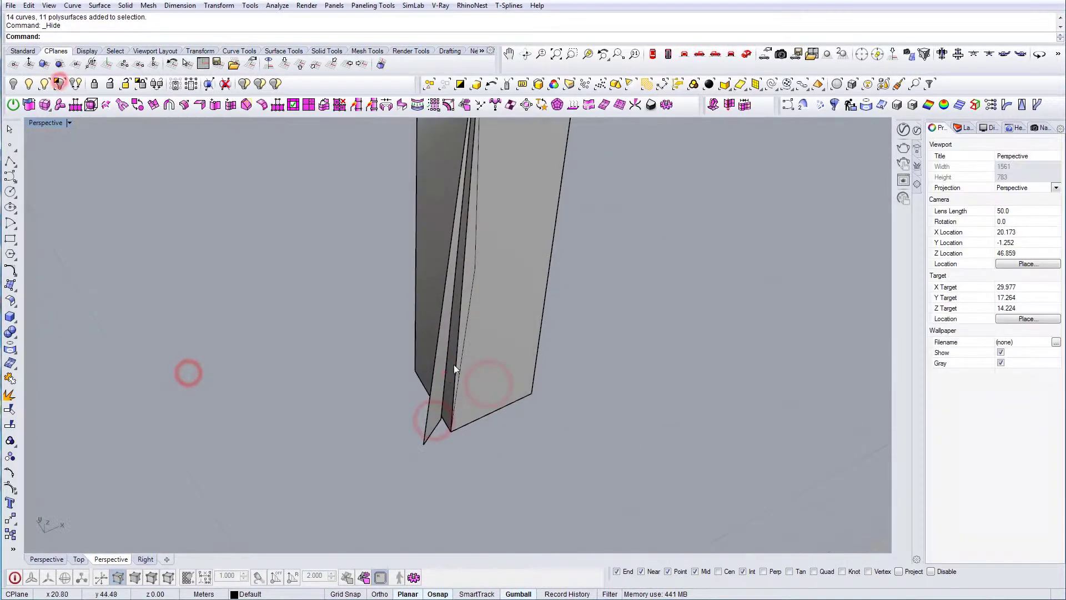
{"action": "left_click", "coordinate": [446, 371]}
{"action": "key", "text": "Delete"}
{"action": "key", "text": "ctrl+z"}
{"action": "key", "text": "Escape"}
Draw a closed polyline on the end panel's front face through its top corner, the bend and the lower corner, and delete the earlier fold line.
{"action": "type", "text": "PL"}
{"action": "key", "text": "Return"}
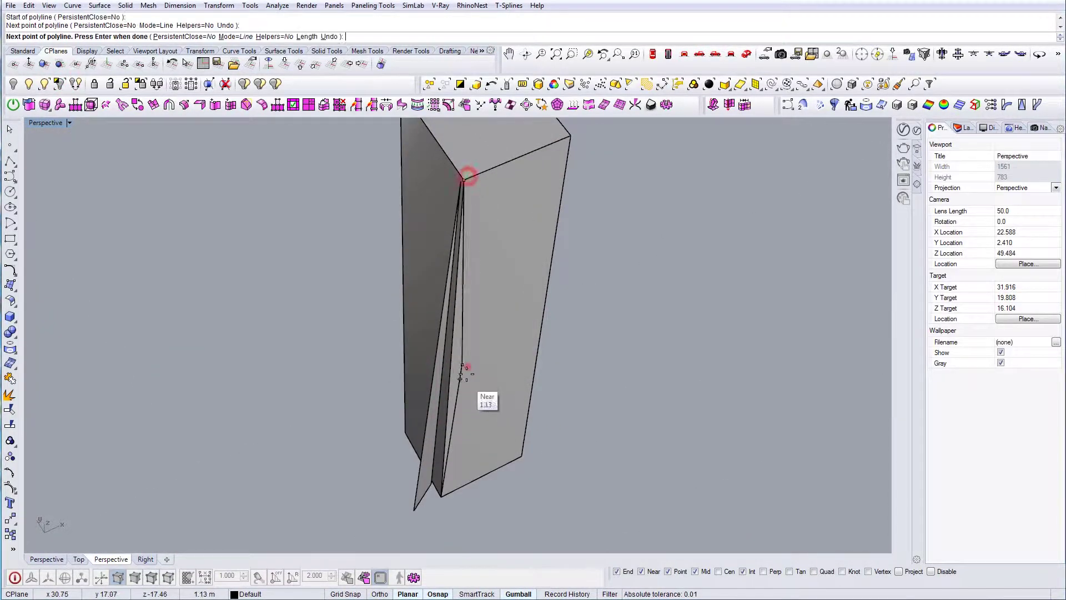
{"action": "scroll", "coordinate": [436, 480], "scroll_direction": "up", "scroll_amount": 10}
{"action": "left_click", "coordinate": [421, 480]}
{"action": "scroll", "coordinate": [425, 475], "scroll_direction": "down", "scroll_amount": 10}
{"action": "key", "text": "c"}
{"action": "key", "text": "Return"}
{"action": "left_click", "coordinate": [454, 363]}
{"action": "key", "text": "Delete"}
{"action": "left_click", "coordinate": [451, 322]}
{"action": "left_click", "coordinate": [187, 371]}
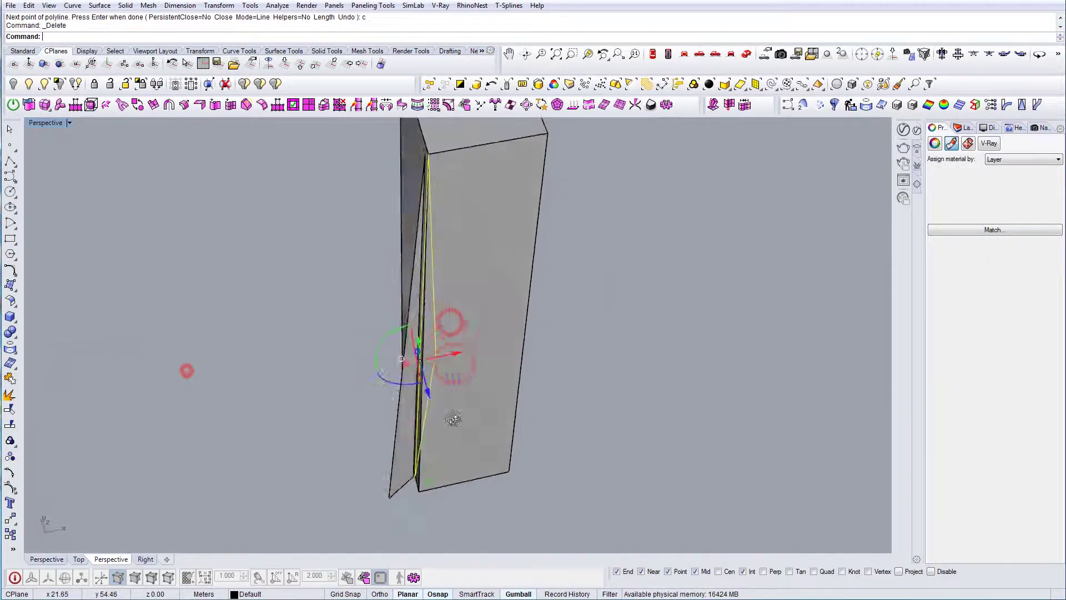
Extrude the closed fold outline and cap it into a solid wedge.
{"action": "scroll", "coordinate": [449, 383], "scroll_direction": "down", "scroll_amount": 8}
{"action": "scroll", "coordinate": [439, 372], "scroll_direction": "up", "scroll_amount": 8}
{"action": "left_click_drag", "start_coordinate": [430, 366], "coordinate": [426, 362], "text": "ctrl"}
{"action": "key", "text": "Escape"}
{"action": "right_click_drag", "start_coordinate": [429, 366], "coordinate": [393, 281]}
{"action": "left_click", "coordinate": [394, 293]}
{"action": "type", "text": "cap"}
{"action": "key", "text": "Return"}
Cut the end panel with the capped wedge and delete the cut-away piece.
{"action": "key", "text": "Escape"}
{"action": "left_click", "coordinate": [442, 262]}
{"action": "key", "text": "Return"}
{"action": "left_click", "coordinate": [400, 318]}
{"action": "key", "text": "Return"}
{"action": "left_click", "coordinate": [397, 288]}
{"action": "key", "text": "Delete"}
Show the hidden objects again and merge all coplanar faces of the folded panel with MergeAllFaces.
{"action": "left_click", "coordinate": [29, 84]}
{"action": "left_click", "coordinate": [438, 354]}
{"action": "type", "text": "MergeAllFaces"}
{"action": "key", "text": "Return"}
Trace the brown fold's slanted edge on the narrow third panel from the right in the Front view, ending at the panel's lower corner.
{"action": "right_click_drag", "start_coordinate": [447, 349], "coordinate": [404, 414]}
{"action": "right_click_drag", "start_coordinate": [404, 414], "coordinate": [465, 368], "text": "shift"}
{"action": "left_click", "coordinate": [671, 53]}
{"action": "left_click", "coordinate": [682, 52]}
{"action": "type", "text": "pl"}
{"action": "key", "text": "Return"}
{"action": "scroll", "coordinate": [437, 195], "scroll_direction": "up", "scroll_amount": 15}
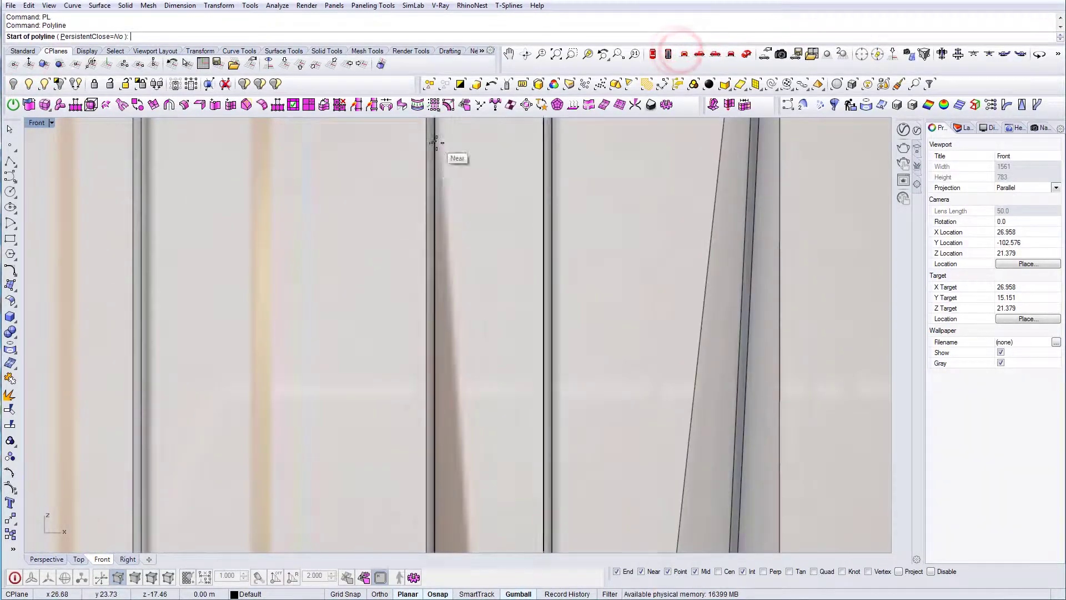
{"action": "scroll", "coordinate": [435, 138], "scroll_direction": "down", "scroll_amount": 3}
{"action": "left_click", "coordinate": [433, 178]}
{"action": "scroll", "coordinate": [434, 179], "scroll_direction": "down", "scroll_amount": 8}
{"action": "scroll", "coordinate": [448, 451], "scroll_direction": "up", "scroll_amount": 9}
{"action": "left_click", "coordinate": [471, 449]}
{"action": "key", "text": "Return"}
{"action": "left_click", "coordinate": [467, 402]}
{"action": "left_click", "coordinate": [189, 373]}
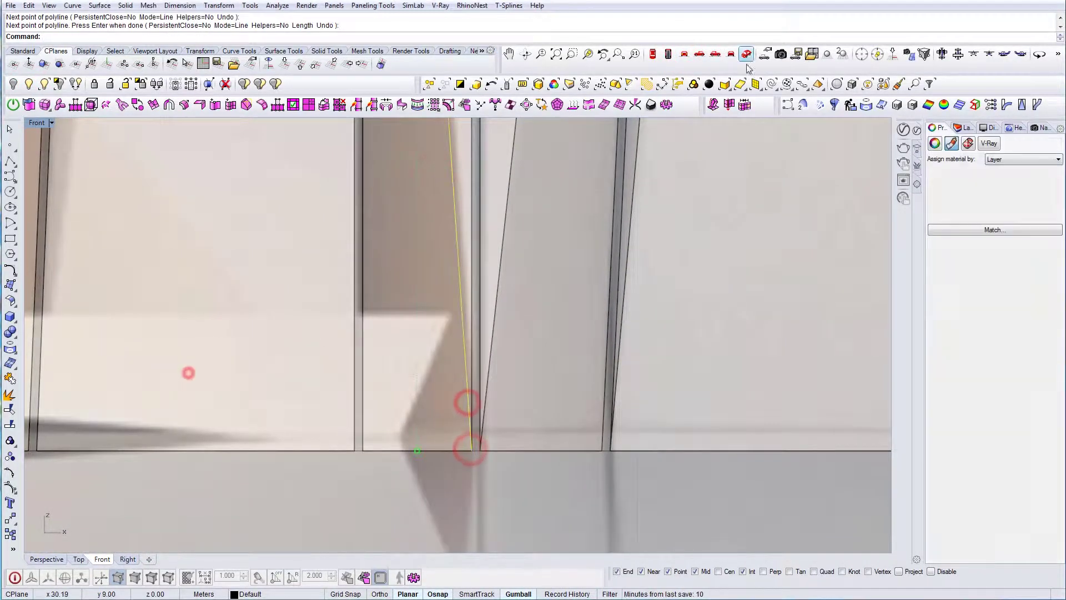
{"action": "left_click", "coordinate": [748, 58]}
Expose the narrow panel's side by hiding the panel beside it, and delete the stray curve.
{"action": "right_click_drag", "start_coordinate": [411, 278], "coordinate": [438, 289]}
{"action": "left_click", "coordinate": [282, 60]}
{"action": "right_click_drag", "start_coordinate": [303, 269], "coordinate": [422, 333]}
{"action": "scroll", "coordinate": [428, 356], "scroll_direction": "up", "scroll_amount": 6}
{"action": "left_click", "coordinate": [417, 377]}
{"action": "key", "text": "Delete"}
{"action": "right_click_drag", "start_coordinate": [417, 377], "coordinate": [353, 325]}
{"action": "type", "text": "pl"}
{"action": "key", "text": "Return"}
{"action": "left_click", "coordinate": [466, 208]}
{"action": "key", "text": "Delete"}
{"action": "right_click_drag", "start_coordinate": [463, 232], "coordinate": [444, 236], "text": "shift"}
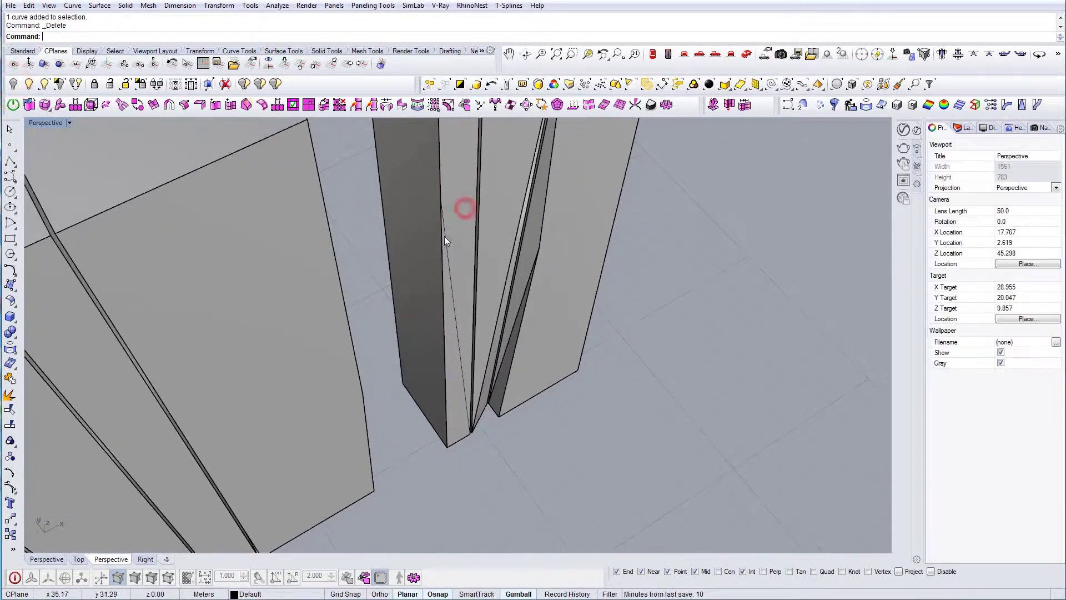
Outline the fold's remaining edges along the narrow panel's side and lower corner, and cut the wedge from the solid.
{"action": "left_click", "coordinate": [441, 194]}
{"action": "scroll", "coordinate": [441, 311], "scroll_direction": "up", "scroll_amount": 3}
{"action": "left_click", "coordinate": [438, 430]}
{"action": "left_click", "coordinate": [504, 443]}
{"action": "left_click", "coordinate": [439, 416]}
{"action": "left_click", "coordinate": [421, 326]}
{"action": "key", "text": "Return"}
{"action": "left_click", "coordinate": [442, 364]}
{"action": "left_click", "coordinate": [244, 371]}
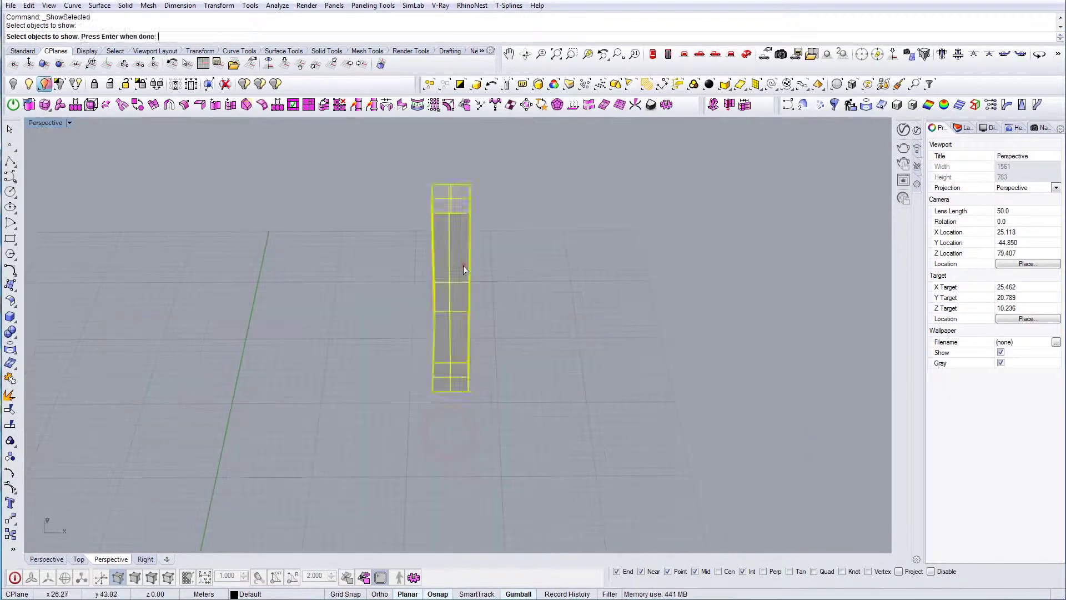
In the Front view, trace a polyline down the wide panel's brown fold edge to the floor line and up the neighbouring grey fold's edge.
{"action": "right_click_drag", "start_coordinate": [464, 267], "coordinate": [475, 332]}
{"action": "left_click", "coordinate": [696, 55]}
{"action": "left_click", "coordinate": [682, 54]}
{"action": "type", "text": "P"}
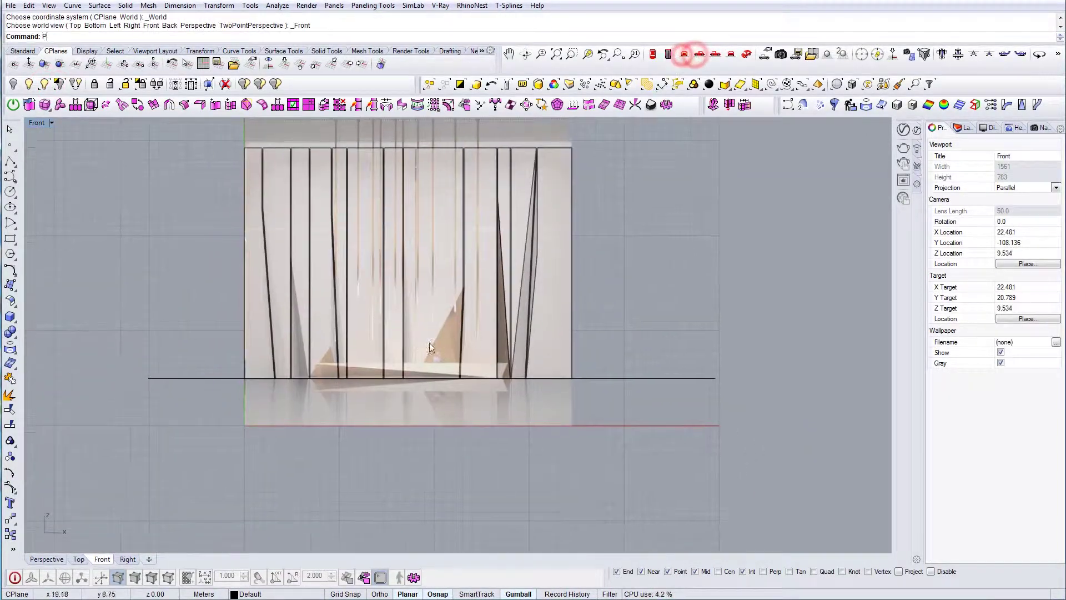
{"action": "type", "text": "L"}
{"action": "key", "text": "Return"}
{"action": "scroll", "coordinate": [458, 295], "scroll_direction": "up", "scroll_amount": 15}
{"action": "left_click", "coordinate": [493, 246]}
{"action": "scroll", "coordinate": [494, 248], "scroll_direction": "down", "scroll_amount": 8}
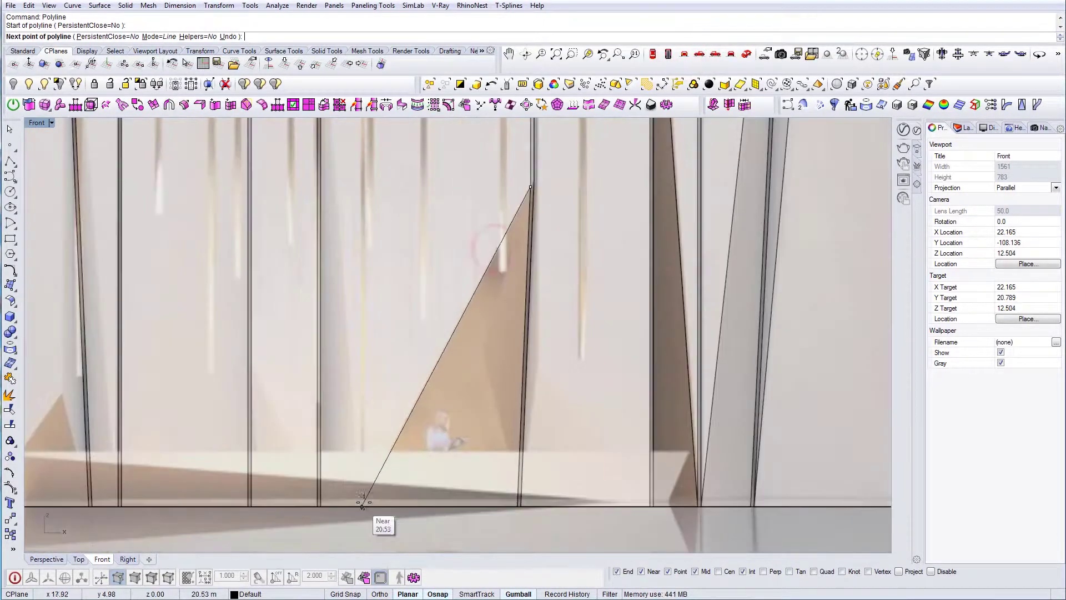
{"action": "left_click", "coordinate": [358, 507]}
{"action": "scroll", "coordinate": [360, 502], "scroll_direction": "down", "scroll_amount": 4}
{"action": "right_click_drag", "start_coordinate": [366, 309], "coordinate": [373, 337]}
{"action": "left_click", "coordinate": [347, 212]}
{"action": "key", "text": "Return"}
Align the traced fold curve with the panels' front face using SetPt, with only Y set.
{"action": "left_click", "coordinate": [425, 420]}
{"action": "left_click", "coordinate": [748, 57]}
{"action": "right_click_drag", "start_coordinate": [427, 309], "coordinate": [478, 355]}
{"action": "type", "text": "setpt"}
{"action": "key", "text": "Return"}
{"action": "left_click", "coordinate": [285, 64]}
{"action": "key", "text": "Return"}
{"action": "left_click", "coordinate": [618, 321]}
{"action": "left_click", "coordinate": [618, 334]}
{"action": "left_click", "coordinate": [616, 375]}
{"action": "left_click", "coordinate": [284, 65]}
{"action": "scroll", "coordinate": [523, 344], "scroll_direction": "up", "scroll_amount": 6}
{"action": "left_click", "coordinate": [536, 327]}
Expose the wide panel's side at the brown fold and draw a closed polyline across the fold's lower corner.
{"action": "left_click", "coordinate": [14, 84]}
{"action": "type", "text": "PL"}
{"action": "key", "text": "Return"}
{"action": "left_click", "coordinate": [407, 373]}
{"action": "scroll", "coordinate": [478, 339], "scroll_direction": "up", "scroll_amount": 4}
{"action": "left_click", "coordinate": [462, 327]}
{"action": "left_click", "coordinate": [480, 437]}
{"action": "type", "text": "c"}
{"action": "key", "text": "Return"}
Split the wide panel along the brown fold outline and delete the cut-off wedge and leftover surface.
{"action": "left_click", "coordinate": [477, 430]}
{"action": "left_click", "coordinate": [230, 371]}
{"action": "left_click", "coordinate": [405, 286]}
{"action": "left_click", "coordinate": [468, 374]}
{"action": "left_click", "coordinate": [205, 369]}
{"action": "left_click", "coordinate": [442, 404]}
{"action": "key", "text": "Delete"}
{"action": "left_click", "coordinate": [458, 345]}
{"action": "left_click", "coordinate": [10, 487]}
{"action": "left_click", "coordinate": [461, 329]}
{"action": "key", "text": "Delete"}
Expose the wide panel's opposite side, outline the grey fold down to its lower corner, and cut that wedge from the solid.
{"action": "scroll", "coordinate": [461, 330], "scroll_direction": "down", "scroll_amount": 5}
{"action": "left_click", "coordinate": [439, 327]}
{"action": "right_click_drag", "start_coordinate": [422, 333], "coordinate": [489, 285]}
{"action": "left_click", "coordinate": [14, 84]}
{"action": "left_click", "coordinate": [471, 278]}
{"action": "key", "text": "Delete"}
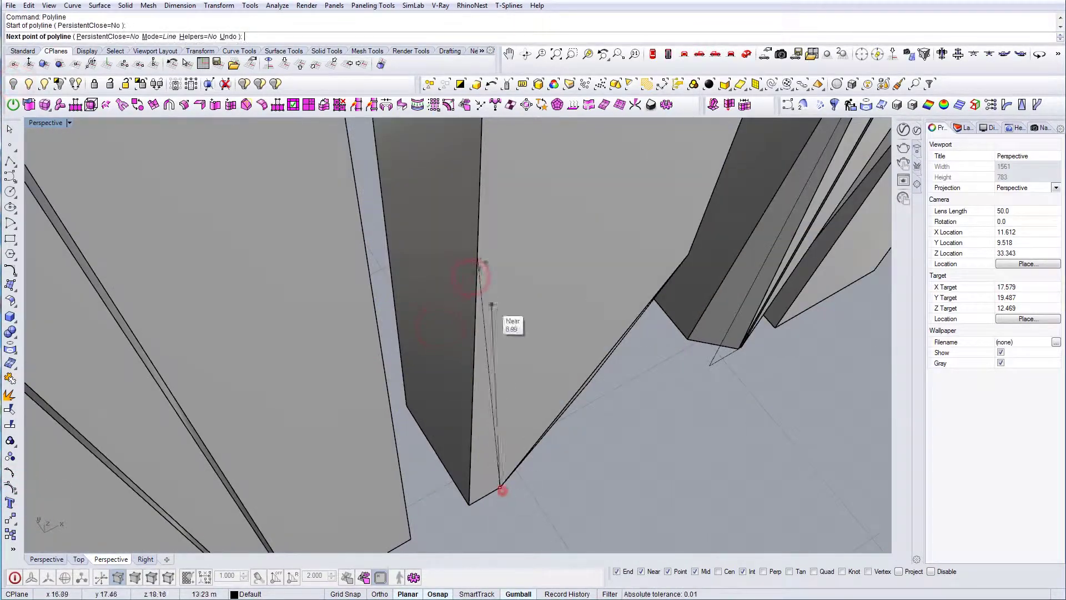
{"action": "left_click", "coordinate": [500, 457]}
{"action": "left_click", "coordinate": [214, 376]}
{"action": "key", "text": "Delete"}
{"action": "left_click", "coordinate": [517, 309]}
{"action": "key", "text": "Return"}
{"action": "left_click", "coordinate": [488, 383]}
{"action": "left_click", "coordinate": [522, 325]}
{"action": "left_click", "coordinate": [487, 366]}
{"action": "left_click", "coordinate": [268, 376]}
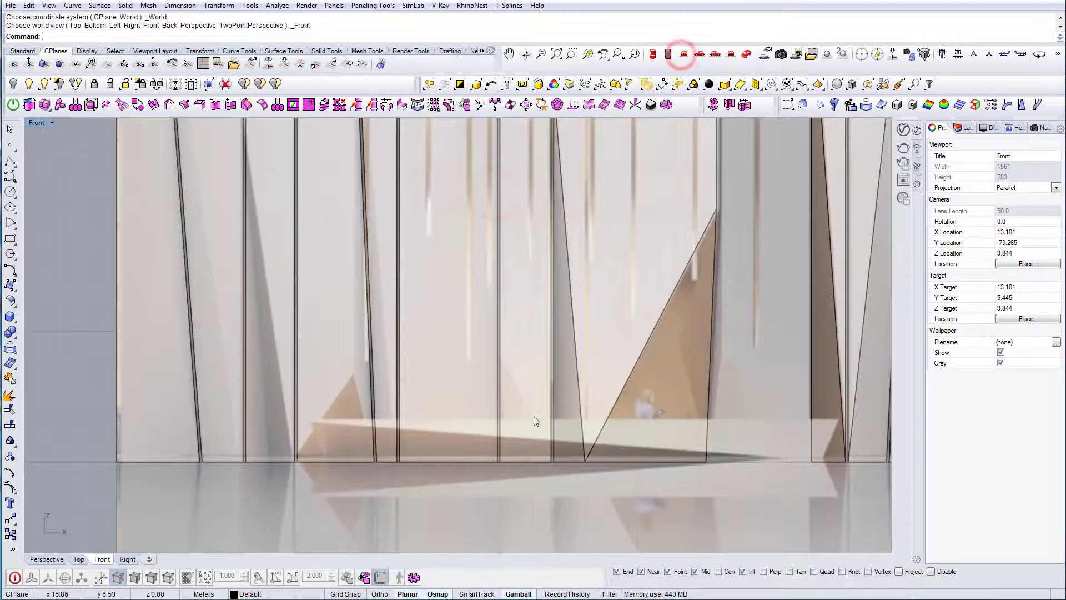
In the Front view, trace the short slanted fold line on the narrow panel beside the grey fold, ending at the floor line.
{"action": "type", "text": "PL"}
{"action": "key", "text": "Return"}
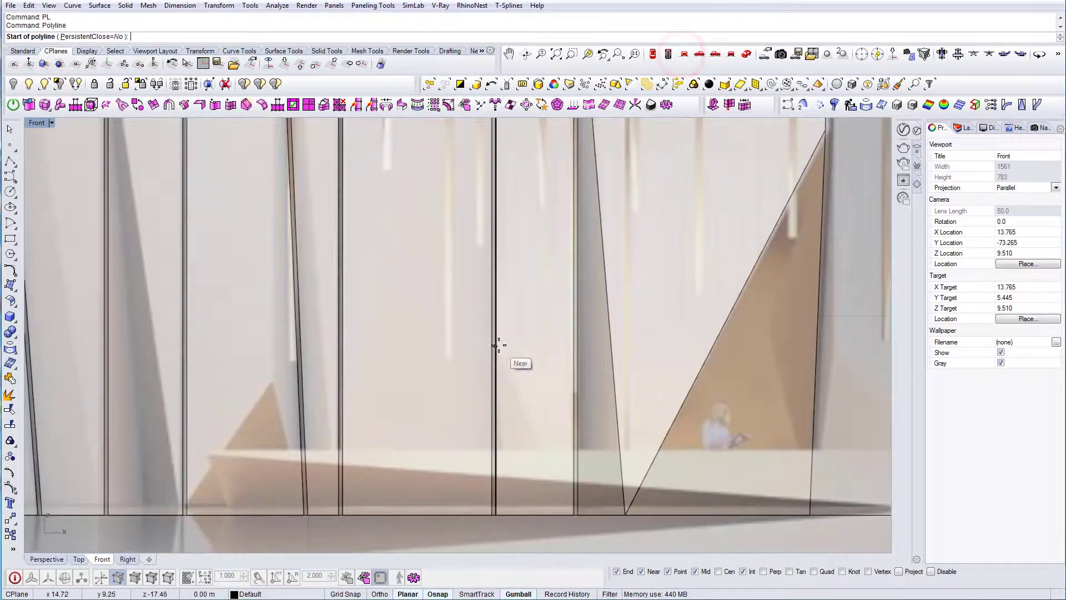
{"action": "left_click", "coordinate": [498, 344]}
{"action": "left_click", "coordinate": [560, 485]}
{"action": "key", "text": "Return"}
{"action": "scroll", "coordinate": [558, 472], "scroll_direction": "down", "scroll_amount": 8}
Trace the long slanted fold line on the bent fifth panel from the left, between its bend and its lower corner.
{"action": "key", "text": "Return"}
{"action": "scroll", "coordinate": [433, 189], "scroll_direction": "up", "scroll_amount": 2}
{"action": "left_click", "coordinate": [426, 184]}
{"action": "scroll", "coordinate": [447, 543], "scroll_direction": "up", "scroll_amount": 12}
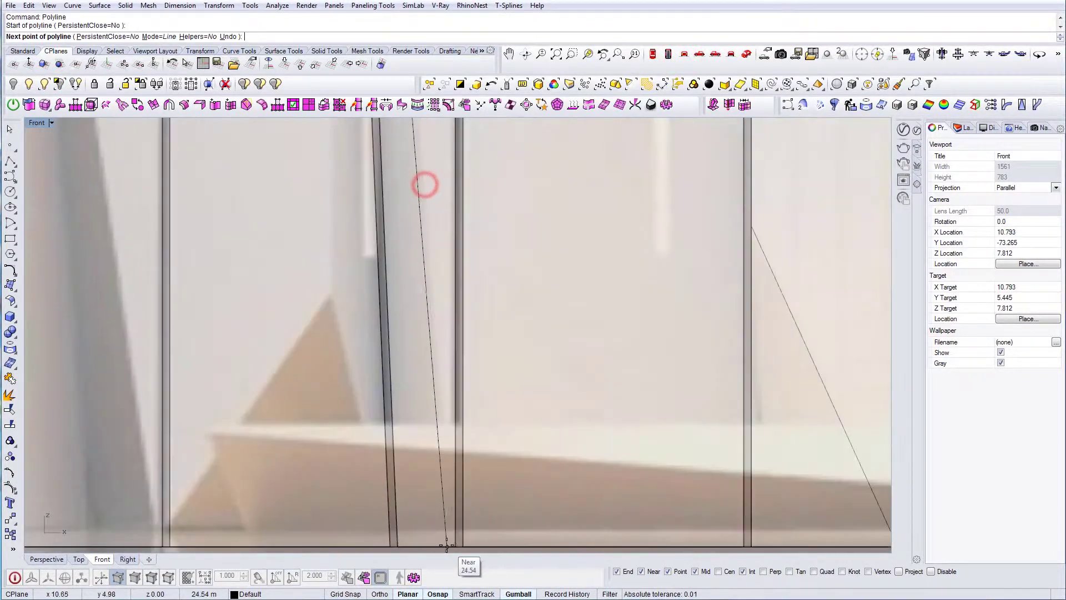
{"action": "left_click", "coordinate": [452, 547]}
{"action": "scroll", "coordinate": [451, 544], "scroll_direction": "down", "scroll_amount": 10}
{"action": "left_click", "coordinate": [417, 152]}
{"action": "key", "text": "Return"}
{"action": "scroll", "coordinate": [425, 244], "scroll_direction": "down", "scroll_amount": 4}
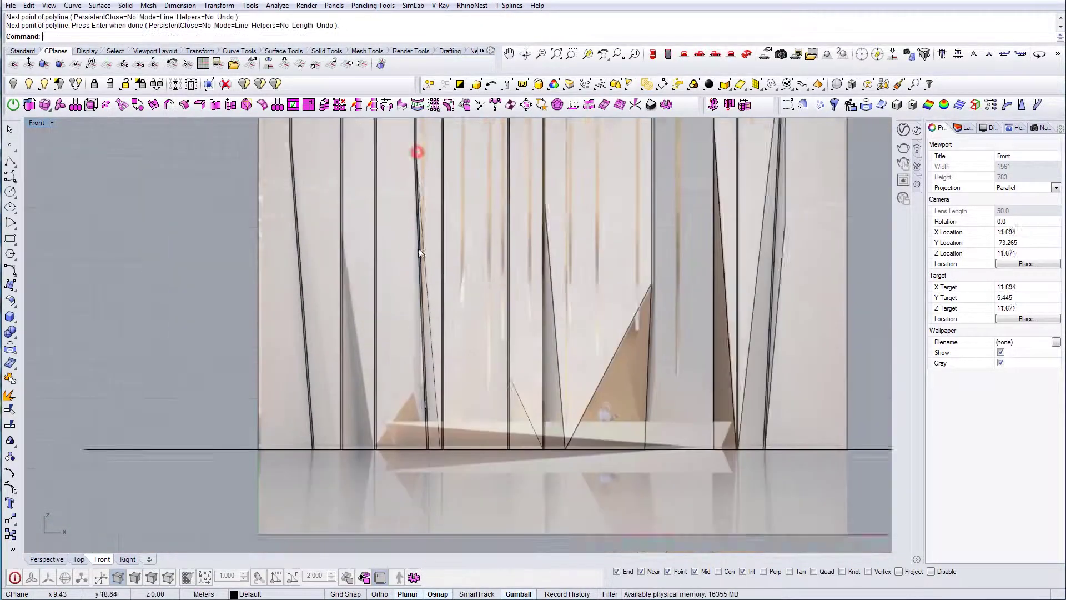
Trace the small brown triangle at the base of the fourth panel from the left with a polyline along its two slanted edges.
{"action": "right_click_drag", "start_coordinate": [438, 279], "coordinate": [494, 320]}
{"action": "scroll", "coordinate": [469, 451], "scroll_direction": "up", "scroll_amount": 2}
{"action": "left_click", "coordinate": [437, 504]}
{"action": "scroll", "coordinate": [436, 505], "scroll_direction": "up", "scroll_amount": 3}
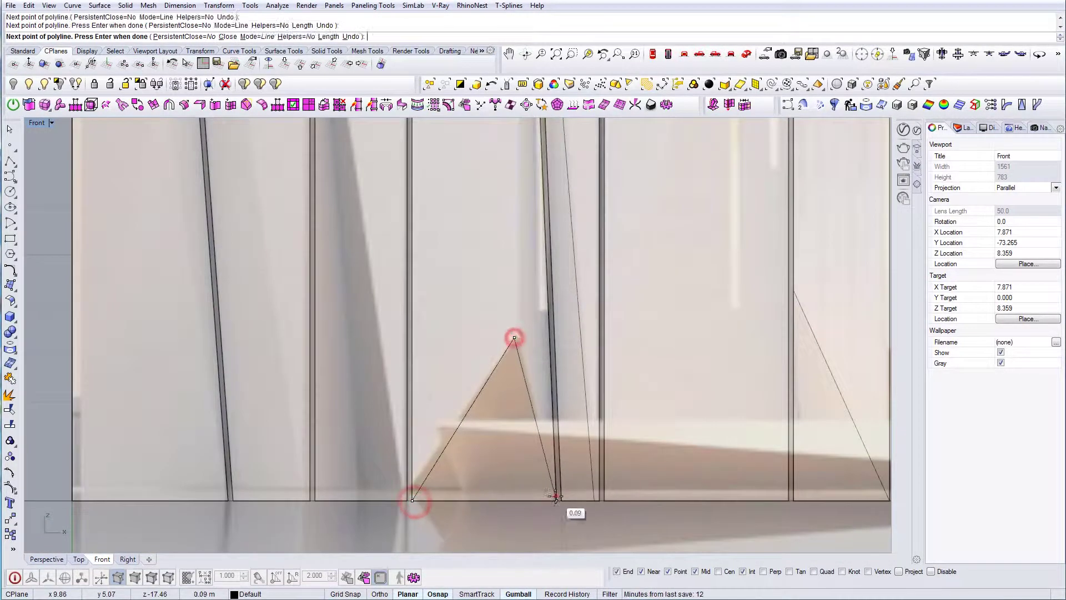
{"action": "key", "text": "Return"}
Trace the slanted fold lines on the third and second panels from the left, each ending at its panel's lower corner.
{"action": "scroll", "coordinate": [557, 491], "scroll_direction": "down", "scroll_amount": 6}
{"action": "key", "text": "Return"}
{"action": "left_click", "coordinate": [500, 495]}
{"action": "left_click", "coordinate": [455, 163]}
{"action": "key", "text": "Return"}
{"action": "key", "text": "Return"}
{"action": "scroll", "coordinate": [455, 493], "scroll_direction": "up", "scroll_amount": 6}
{"action": "left_click", "coordinate": [453, 494]}
{"action": "scroll", "coordinate": [453, 494], "scroll_direction": "down", "scroll_amount": 13}
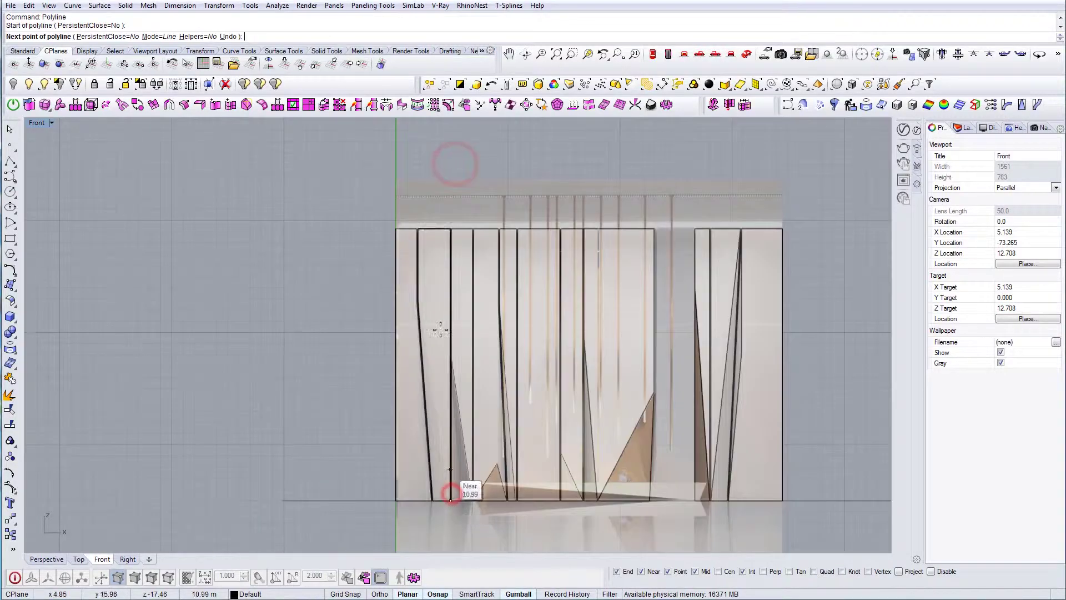
{"action": "left_click", "coordinate": [411, 294]}
{"action": "key", "text": "Return"}
Move all the newly traced fold curves onto the panels' front face in Perspective using SetPt, with only Y aligned to World.
{"action": "left_click", "coordinate": [747, 53]}
{"action": "right_click_drag", "start_coordinate": [665, 210], "coordinate": [483, 366]}
{"action": "left_click_drag", "start_coordinate": [484, 371], "coordinate": [476, 328]}
{"action": "type", "text": "setpt"}
{"action": "key", "text": "Return"}
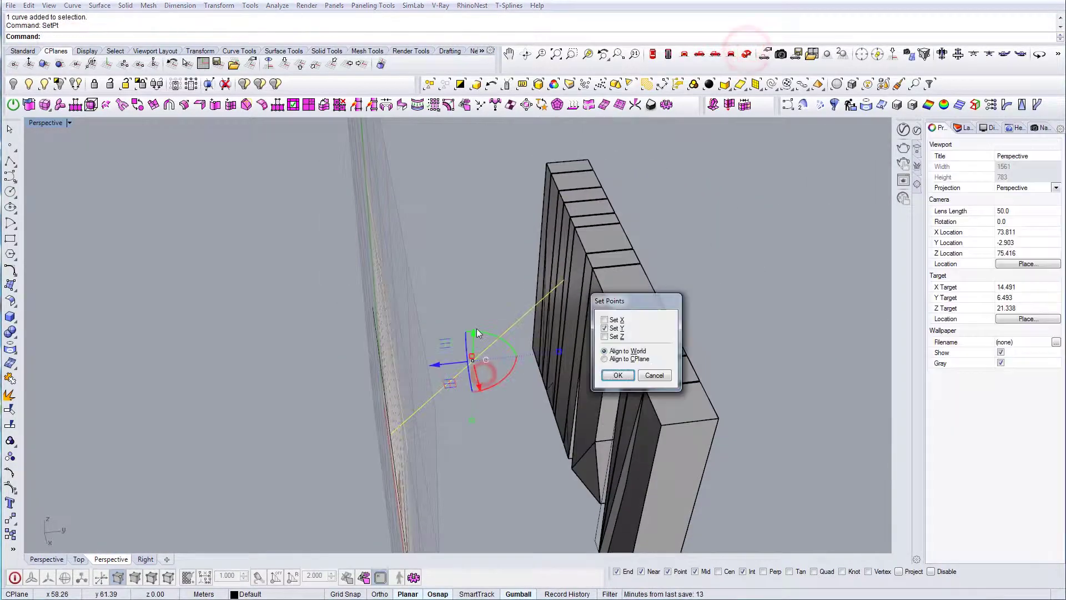
{"action": "key", "text": "Return"}
{"action": "left_click", "coordinate": [531, 349]}
{"action": "right_click_drag", "start_coordinate": [444, 383], "coordinate": [514, 407]}
Show the needed hidden object again and expose the side and lower corner of the narrow panel beside the wide folded one.
{"action": "left_click", "coordinate": [283, 66]}
{"action": "right_click_drag", "start_coordinate": [468, 269], "coordinate": [564, 374]}
{"action": "left_click", "coordinate": [44, 84]}
{"action": "left_click", "coordinate": [578, 294]}
{"action": "key", "text": "Return"}
{"action": "right_click_drag", "start_coordinate": [516, 292], "coordinate": [470, 358]}
{"action": "scroll", "coordinate": [468, 311], "scroll_direction": "down", "scroll_amount": 4}
{"action": "scroll", "coordinate": [495, 452], "scroll_direction": "up", "scroll_amount": 7}
{"action": "scroll", "coordinate": [494, 444], "scroll_direction": "down", "scroll_amount": 3}
{"action": "right_click_drag", "start_coordinate": [481, 250], "coordinate": [477, 332]}
{"action": "left_click", "coordinate": [477, 332]}
{"action": "left_click", "coordinate": [11, 80]}
{"action": "right_click_drag", "start_coordinate": [433, 394], "coordinate": [481, 417]}
{"action": "scroll", "coordinate": [481, 417], "scroll_direction": "up", "scroll_amount": 8}
{"action": "right_click_drag", "start_coordinate": [481, 497], "coordinate": [492, 444]}
Outline the narrow panel's corner fold, fill it with PlanarSrf, and cut the wedge off with BooleanSplit.
{"action": "type", "text": "polyline"}
{"action": "key", "text": "Return"}
{"action": "left_click", "coordinate": [566, 437]}
{"action": "left_click", "coordinate": [568, 435]}
{"action": "left_click", "coordinate": [512, 417]}
{"action": "type", "text": "planarsrf"}
{"action": "key", "text": "Return"}
{"action": "type", "text": "booleansplit"}
{"action": "key", "text": "Return"}
{"action": "left_click", "coordinate": [512, 349]}
{"action": "key", "text": "Return"}
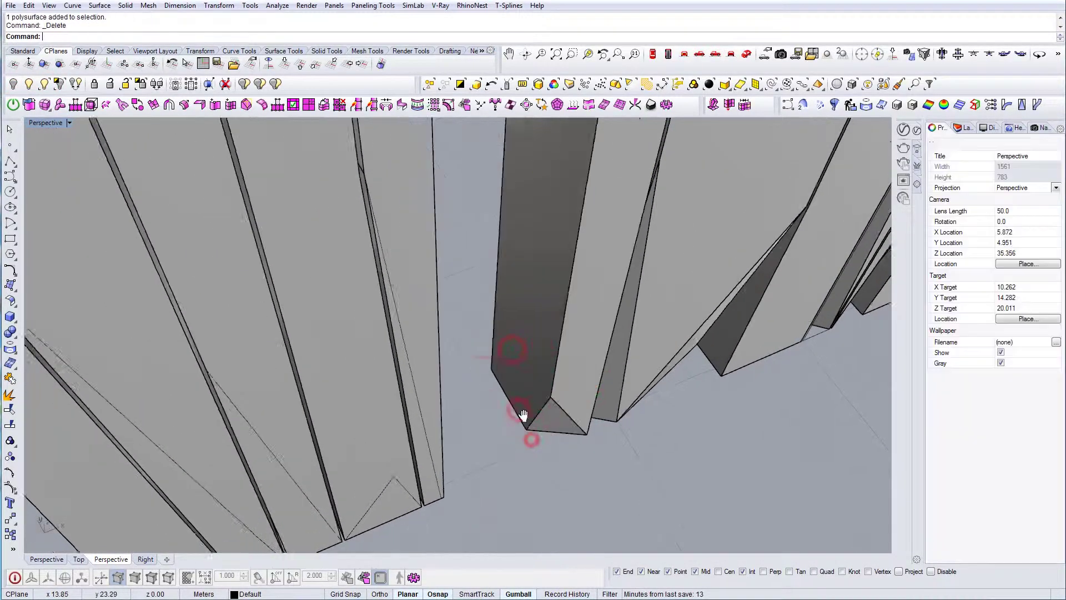
Isolate the bent fifth panel and outline its fold with polylines from the bend to the lower corner.
{"action": "scroll", "coordinate": [527, 417], "scroll_direction": "down", "scroll_amount": 4}
{"action": "left_click", "coordinate": [489, 424]}
{"action": "left_click", "coordinate": [201, 373]}
{"action": "left_click", "coordinate": [487, 300]}
{"action": "left_click", "coordinate": [60, 83]}
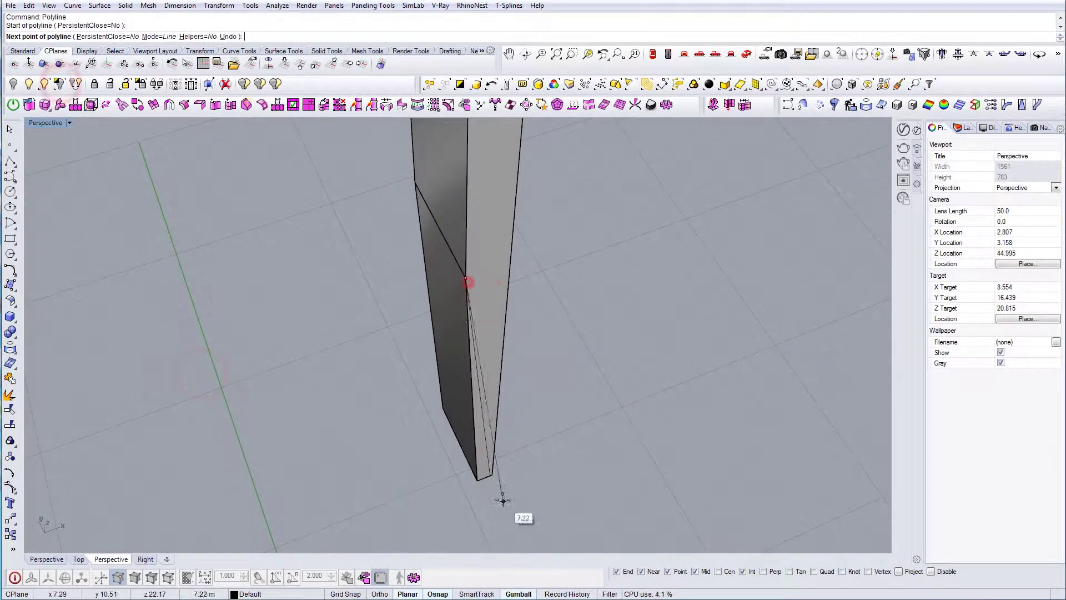
{"action": "scroll", "coordinate": [491, 479], "scroll_direction": "up", "scroll_amount": 8}
{"action": "left_click", "coordinate": [490, 479]}
{"action": "key", "text": "Return"}
{"action": "left_click", "coordinate": [455, 448]}
{"action": "key", "text": "Return"}
{"action": "left_click", "coordinate": [474, 282]}
{"action": "key", "text": "Return"}
Split the bent panel along the fold outline and delete the cut-off wedge.
{"action": "left_click", "coordinate": [472, 339]}
{"action": "left_click", "coordinate": [224, 370]}
{"action": "key", "text": "Return"}
{"action": "left_click", "coordinate": [472, 389]}
{"action": "key", "text": "Delete"}
Show the two hidden panels with folds at their lower corners again.
{"action": "left_click", "coordinate": [44, 84]}
{"action": "left_click", "coordinate": [402, 414]}
{"action": "left_click", "coordinate": [484, 425]}
{"action": "key", "text": "Return"}
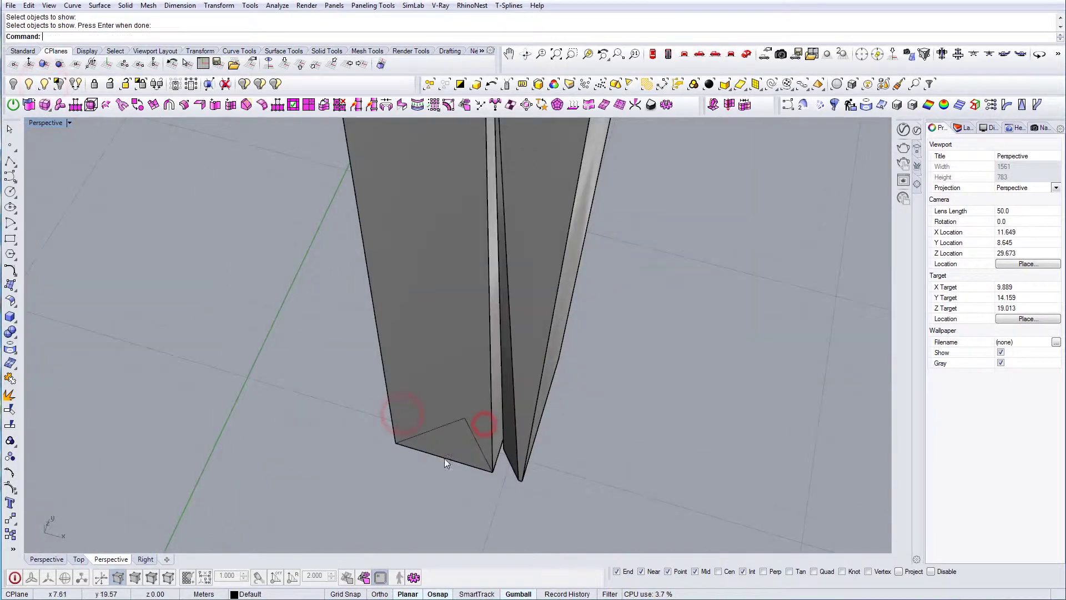
Draw a line from the apex of the triangular corner outline up to the bend on the panel's long edge.
{"action": "scroll", "coordinate": [450, 466], "scroll_direction": "down", "scroll_amount": 15}
{"action": "left_click", "coordinate": [455, 457]}
{"action": "scroll", "coordinate": [465, 494], "scroll_direction": "up", "scroll_amount": 5}
{"action": "right_click_drag", "start_coordinate": [488, 273], "coordinate": [505, 350]}
{"action": "scroll", "coordinate": [494, 422], "scroll_direction": "up", "scroll_amount": 7}
{"action": "type", "text": "l"}
{"action": "key", "text": "Return"}
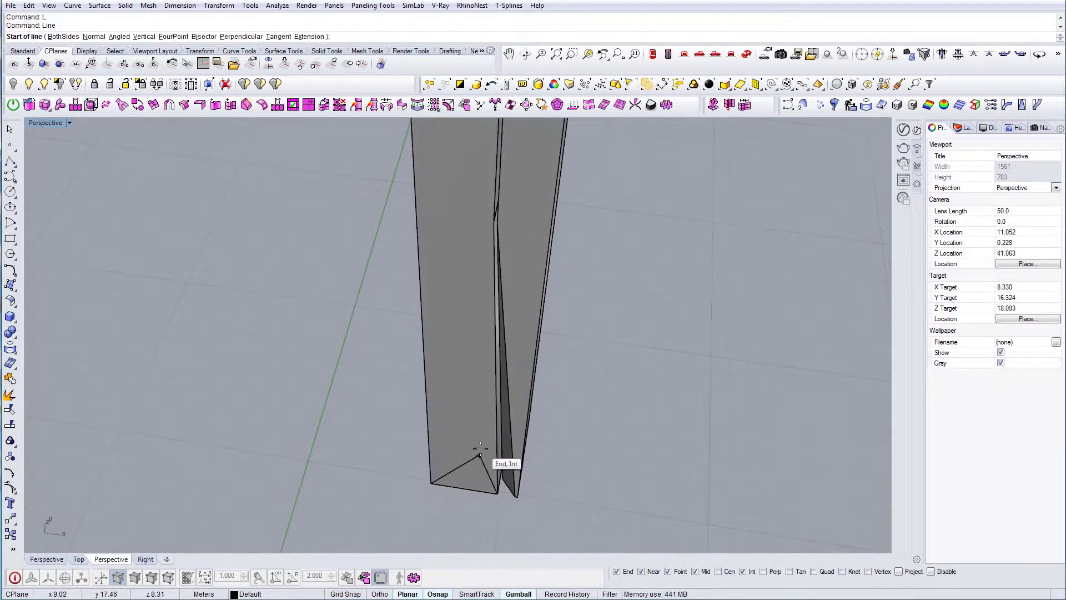
{"action": "scroll", "coordinate": [496, 267], "scroll_direction": "down", "scroll_amount": 10}
{"action": "scroll", "coordinate": [508, 333], "scroll_direction": "up", "scroll_amount": 4}
Hide the neighbouring panel and delete the leftover curves around the triangular corner fold.
{"action": "left_click", "coordinate": [514, 308]}
{"action": "left_click", "coordinate": [13, 84]}
{"action": "scroll", "coordinate": [518, 354], "scroll_direction": "up", "scroll_amount": 4}
{"action": "left_click", "coordinate": [478, 353]}
{"action": "key", "text": "Delete"}
{"action": "key", "text": "Delete"}
{"action": "right_click_drag", "start_coordinate": [479, 355], "coordinate": [487, 407], "text": "shift"}
{"action": "left_click", "coordinate": [478, 392]}
{"action": "key", "text": "Delete"}
Draw a closed triangular polyline from the panel's outer lower corner through the fold apex to the side face's bottom edge.
{"action": "scroll", "coordinate": [464, 418], "scroll_direction": "up", "scroll_amount": 4}
{"action": "type", "text": "pl"}
{"action": "key", "text": "Return"}
{"action": "left_click", "coordinate": [406, 411]}
{"action": "left_click", "coordinate": [470, 384]}
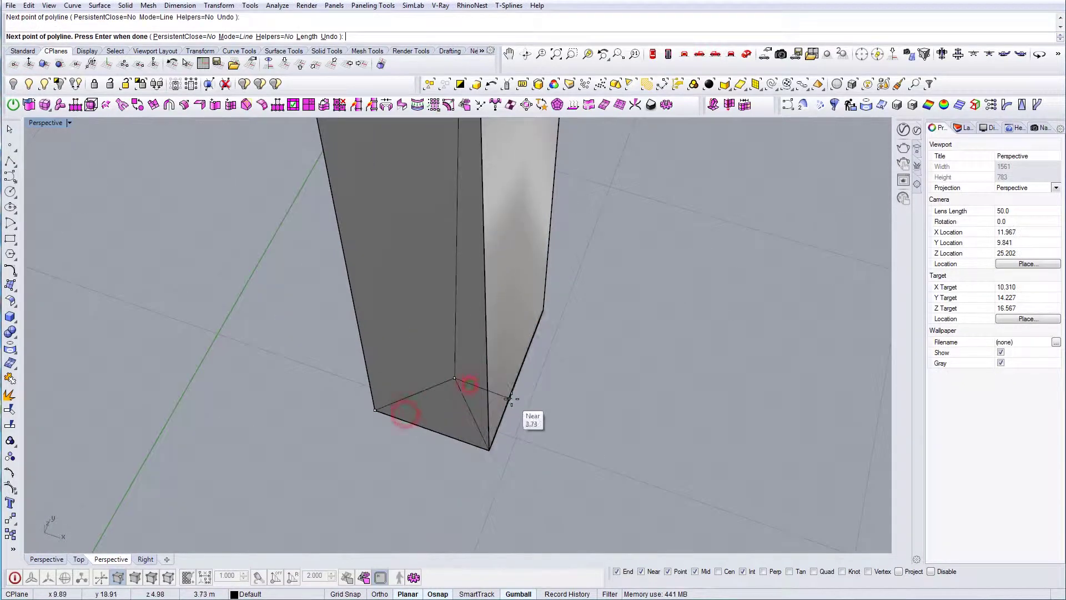
{"action": "right_click_drag", "start_coordinate": [489, 450], "coordinate": [435, 450]}
{"action": "left_click", "coordinate": [515, 474]}
{"action": "key", "text": "Return"}
{"action": "key", "text": "ctrl+z"}
{"action": "right_click_drag", "start_coordinate": [515, 475], "coordinate": [480, 476]}
{"action": "key", "text": "Return"}
{"action": "left_click", "coordinate": [402, 418]}
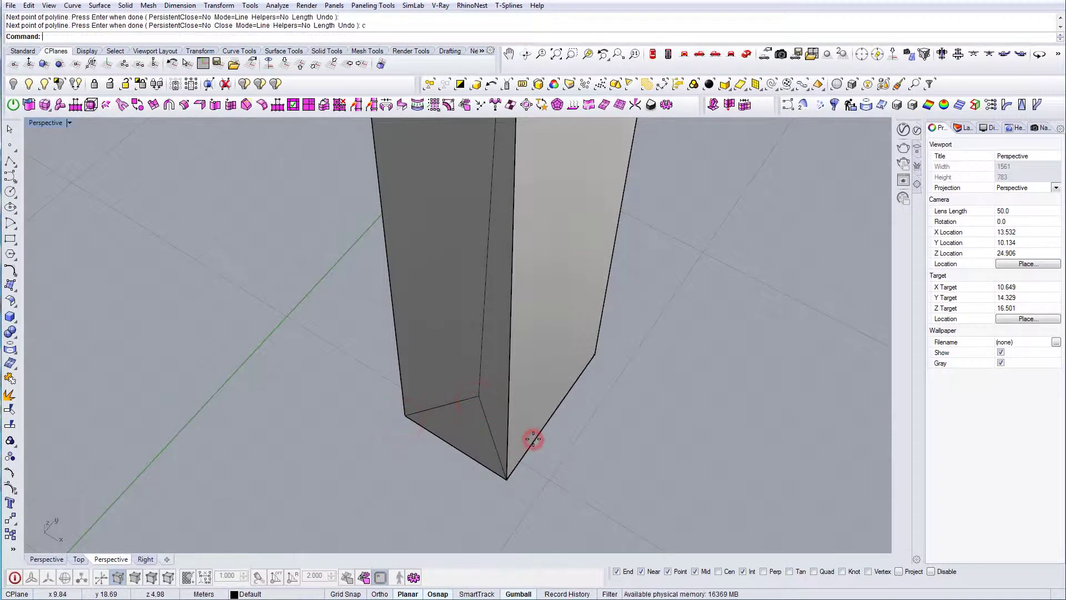
{"action": "right_click_drag", "start_coordinate": [533, 439], "coordinate": [537, 438]}
{"action": "left_click", "coordinate": [458, 406]}
{"action": "left_click", "coordinate": [455, 396]}
{"action": "left_click", "coordinate": [219, 386]}
{"action": "left_click", "coordinate": [409, 278]}
{"action": "left_click", "coordinate": [11, 82]}
{"action": "key", "text": "ctrl+z"}
Outline the second fold plane with a polyline joining the fold apex, the bend on the long edge and the side face.
{"action": "right_click_drag", "start_coordinate": [456, 398], "coordinate": [455, 402]}
{"action": "left_click", "coordinate": [455, 405]}
{"action": "left_click", "coordinate": [248, 381]}
{"action": "right_click_drag", "start_coordinate": [247, 381], "coordinate": [450, 420]}
{"action": "type", "text": "PL"}
{"action": "key", "text": "Return"}
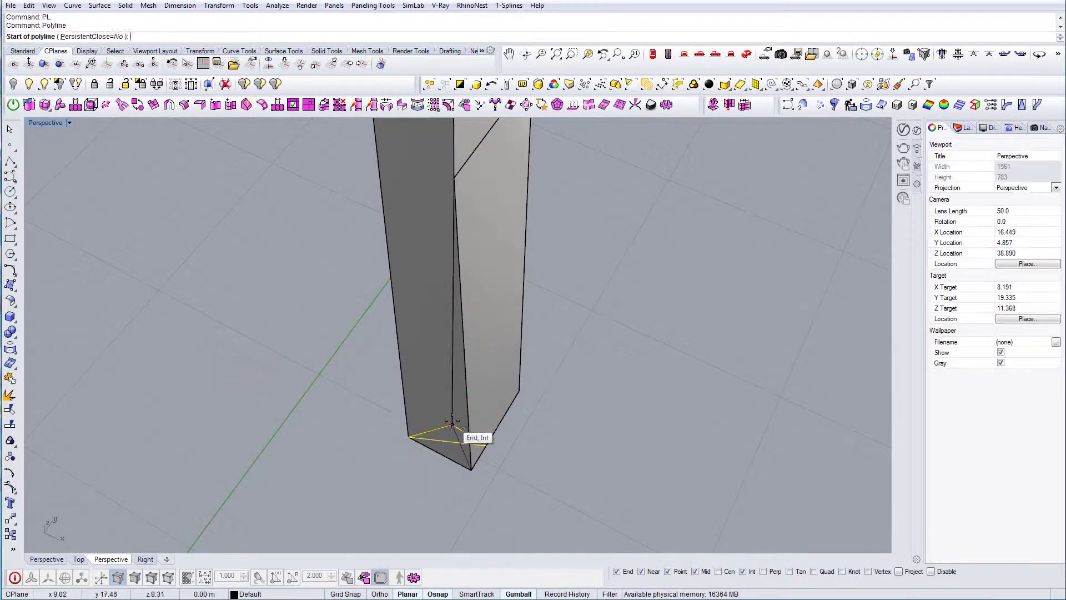
{"action": "left_click", "coordinate": [456, 176]}
{"action": "left_click", "coordinate": [453, 424]}
{"action": "left_click", "coordinate": [485, 278]}
Hide the panel solid, fill the fold outlines with PlanarSrf and join the resulting surfaces.
{"action": "left_click", "coordinate": [13, 85]}
{"action": "left_click_drag", "start_coordinate": [489, 384], "coordinate": [458, 372]}
{"action": "type", "text": "P"}
{"action": "key", "text": "Return"}
{"action": "left_click", "coordinate": [603, 288]}
{"action": "left_click", "coordinate": [441, 437]}
{"action": "left_click", "coordinate": [461, 347], "text": "shift"}
{"action": "key", "text": "ctrl+j"}
Show the panel solid again, cut it with the joined fold surfaces using BooleanSplit, and delete the cut-off wedge.
{"action": "left_click", "coordinate": [41, 85]}
{"action": "left_click", "coordinate": [444, 363]}
{"action": "key", "text": "Return"}
{"action": "right_click_drag", "start_coordinate": [450, 369], "coordinate": [460, 388]}
{"action": "type", "text": "B"}
{"action": "key", "text": "Return"}
{"action": "left_click", "coordinate": [440, 315]}
{"action": "left_click", "coordinate": [462, 343]}
{"action": "left_click", "coordinate": [230, 379]}
{"action": "left_click", "coordinate": [478, 425]}
{"action": "key", "text": "Delete"}
Show the hidden neighbour of the cut panel and delete the leftover geometry at its lower corner.
{"action": "left_click", "coordinate": [486, 453]}
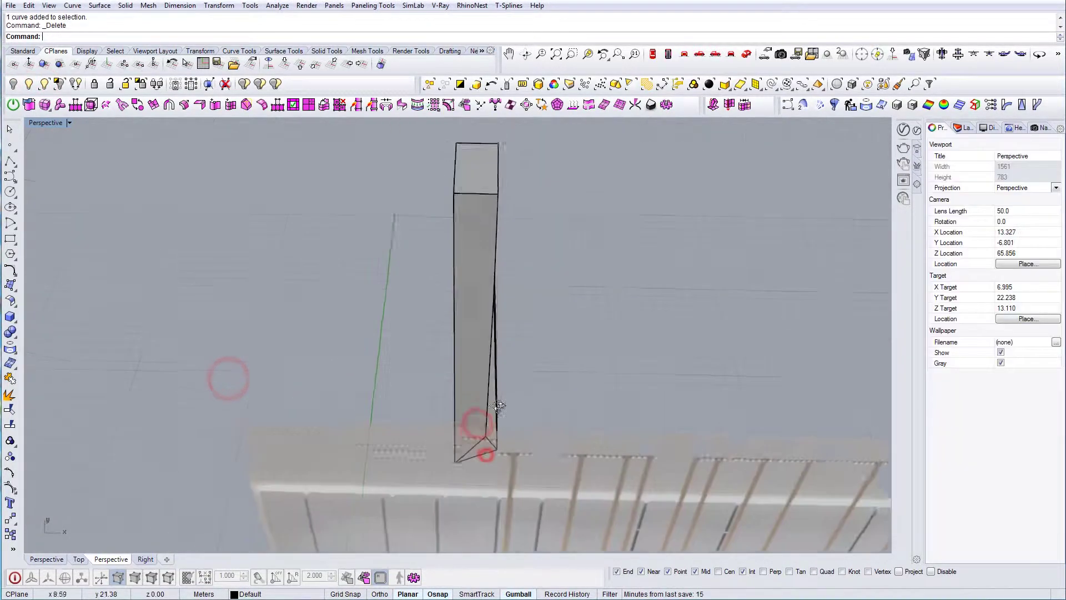
{"action": "left_click", "coordinate": [44, 85]}
{"action": "left_click_drag", "start_coordinate": [455, 468], "coordinate": [436, 444]}
{"action": "key", "text": "Return"}
{"action": "left_click_drag", "start_coordinate": [490, 462], "coordinate": [492, 445]}
{"action": "key", "text": "Delete"}
Hide the finished panels with their curves and delete the stray lines at the remaining narrow panel's lower corner.
{"action": "left_click_drag", "start_coordinate": [528, 383], "coordinate": [490, 358]}
{"action": "left_click", "coordinate": [13, 83]}
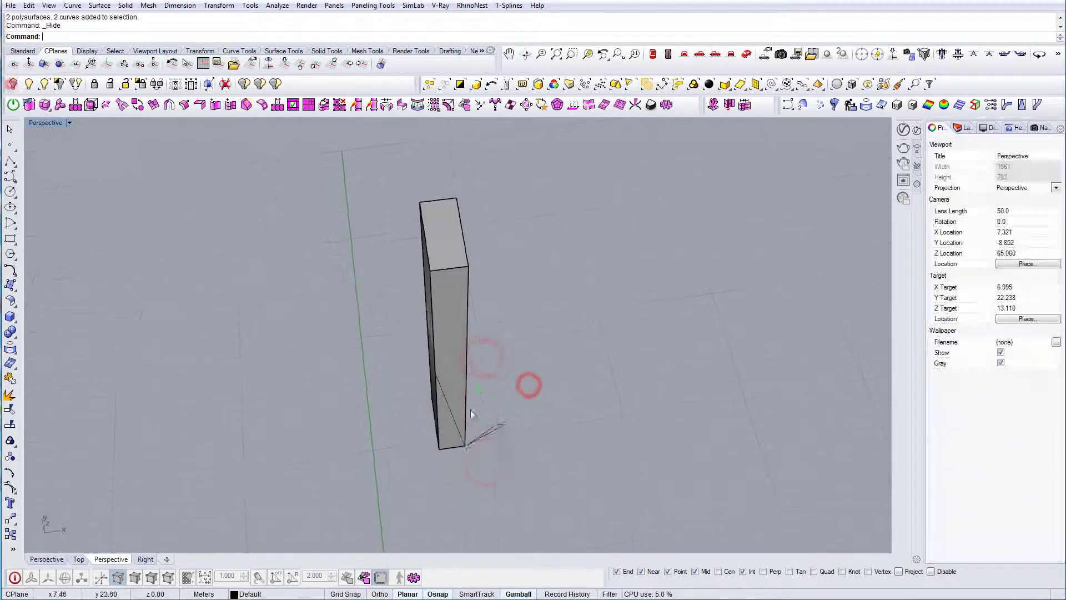
{"action": "left_click_drag", "start_coordinate": [531, 463], "coordinate": [495, 434]}
{"action": "key", "text": "Delete"}
Cut the narrow panel along its corner fold with BooleanSplit and delete the cut-off wedge.
{"action": "left_click", "coordinate": [454, 454]}
{"action": "key", "text": "Return"}
{"action": "left_click", "coordinate": [493, 428]}
{"action": "left_click", "coordinate": [240, 378]}
{"action": "type", "text": "BS"}
{"action": "key", "text": "Return"}
{"action": "key", "text": "Return"}
{"action": "left_click_drag", "start_coordinate": [346, 295], "coordinate": [514, 489]}
{"action": "key", "text": "Delete"}
Show the hidden neighbouring panels and outline the next panel's fold with a polyline from the bend to its lower corners.
{"action": "left_click", "coordinate": [44, 84]}
{"action": "key", "text": "Return"}
{"action": "right_click_drag", "start_coordinate": [458, 479], "coordinate": [538, 445]}
{"action": "type", "text": "PL"}
{"action": "key", "text": "Return"}
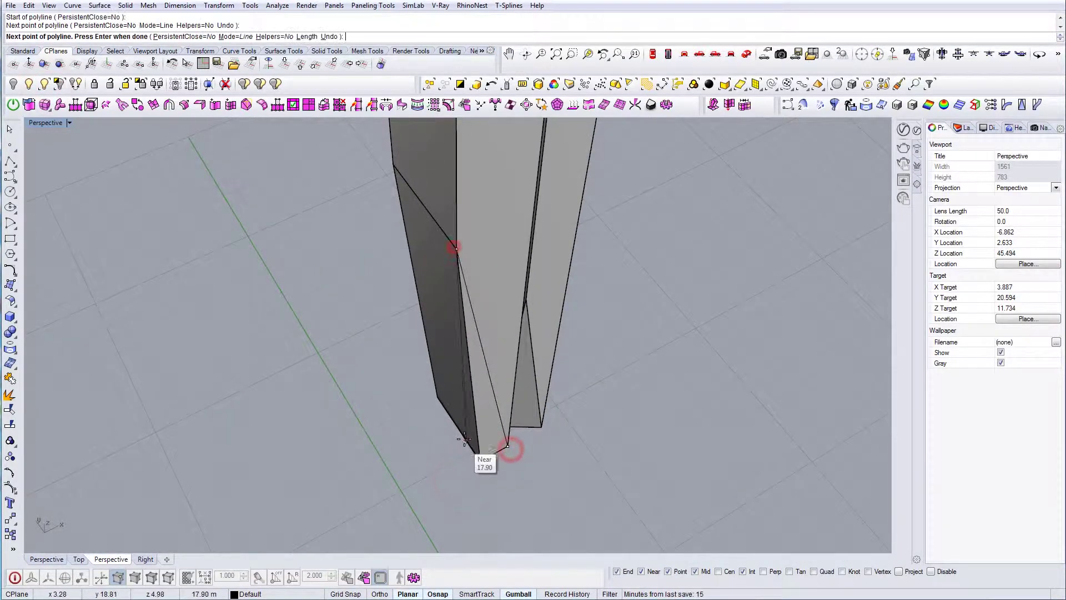
{"action": "left_click", "coordinate": [465, 438]}
{"action": "left_click", "coordinate": [508, 445]}
{"action": "left_click", "coordinate": [504, 434]}
{"action": "left_click", "coordinate": [232, 370]}
Cut the outlined panel along its fold with BooleanSplit and delete the cut-off wedge.
{"action": "type", "text": "BS"}
{"action": "key", "text": "Return"}
{"action": "left_click", "coordinate": [486, 387]}
{"action": "key", "text": "Delete"}
Show all hidden objects and select every curve with SelCrv except the long ground line.
{"action": "left_click", "coordinate": [44, 84]}
{"action": "right_click_drag", "start_coordinate": [431, 445], "coordinate": [359, 433]}
{"action": "scroll", "coordinate": [358, 432], "scroll_direction": "down", "scroll_amount": 5}
{"action": "left_click", "coordinate": [29, 84]}
{"action": "type", "text": "SelCrv"}
{"action": "key", "text": "Return"}
{"action": "scroll", "coordinate": [492, 364], "scroll_direction": "down", "scroll_amount": 3}
{"action": "left_click_drag", "start_coordinate": [611, 422], "coordinate": [562, 356], "text": "ctrl"}
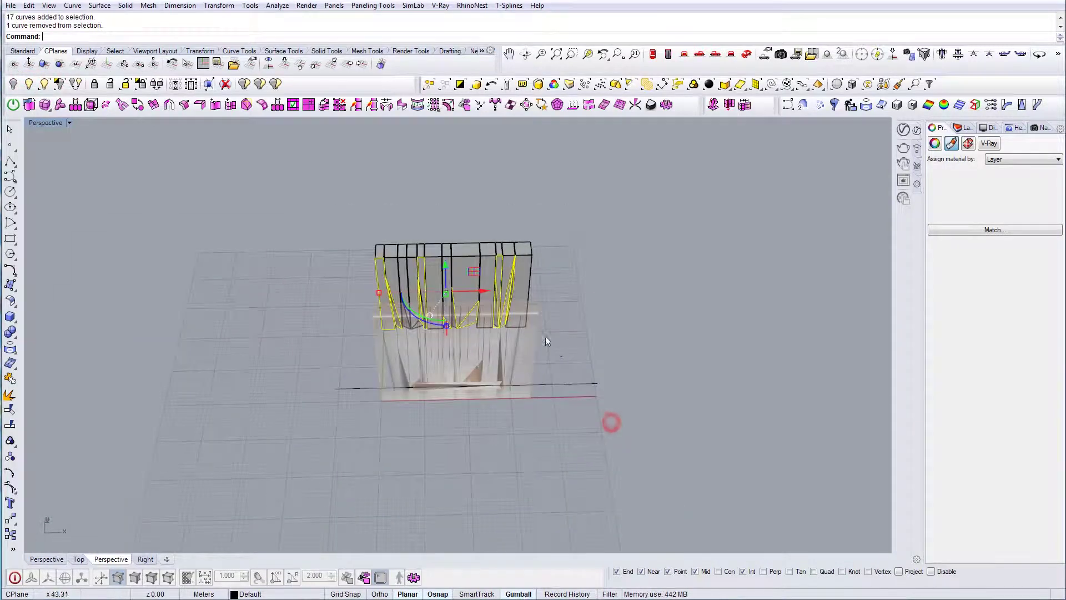
Draw a large floor rectangle at the base of the panels, extending well in front of the reference photo.
{"action": "scroll", "coordinate": [504, 307], "scroll_direction": "up", "scroll_amount": 10}
{"action": "scroll", "coordinate": [487, 361], "scroll_direction": "down", "scroll_amount": 6}
{"action": "right_click_drag", "start_coordinate": [486, 361], "coordinate": [483, 393]}
{"action": "type", "text": "R"}
{"action": "right_click_drag", "start_coordinate": [418, 366], "coordinate": [450, 360]}
{"action": "scroll", "coordinate": [460, 359], "scroll_direction": "down", "scroll_amount": 3}
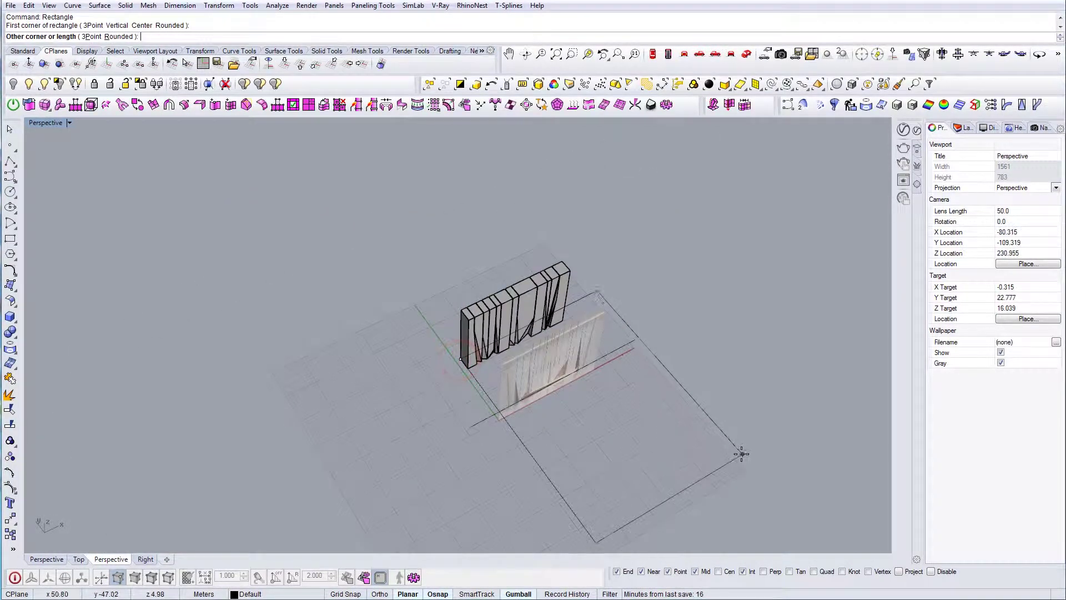
{"action": "right_click_drag", "start_coordinate": [701, 456], "coordinate": [586, 383]}
{"action": "left_click_drag", "start_coordinate": [652, 437], "coordinate": [571, 408]}
{"action": "right_click_drag", "start_coordinate": [569, 408], "coordinate": [571, 405]}
Fill the floor rectangle with a PlanarSrf surface.
{"action": "mouse_move", "coordinate": [563, 383]}
{"action": "left_mouse_down"}
{"action": "mouse_move", "coordinate": [528, 375]}
{"action": "mouse_move", "coordinate": [543, 387]}
{"action": "left_mouse_up"}
{"action": "type", "text": "p"}
{"action": "key", "text": "Return"}
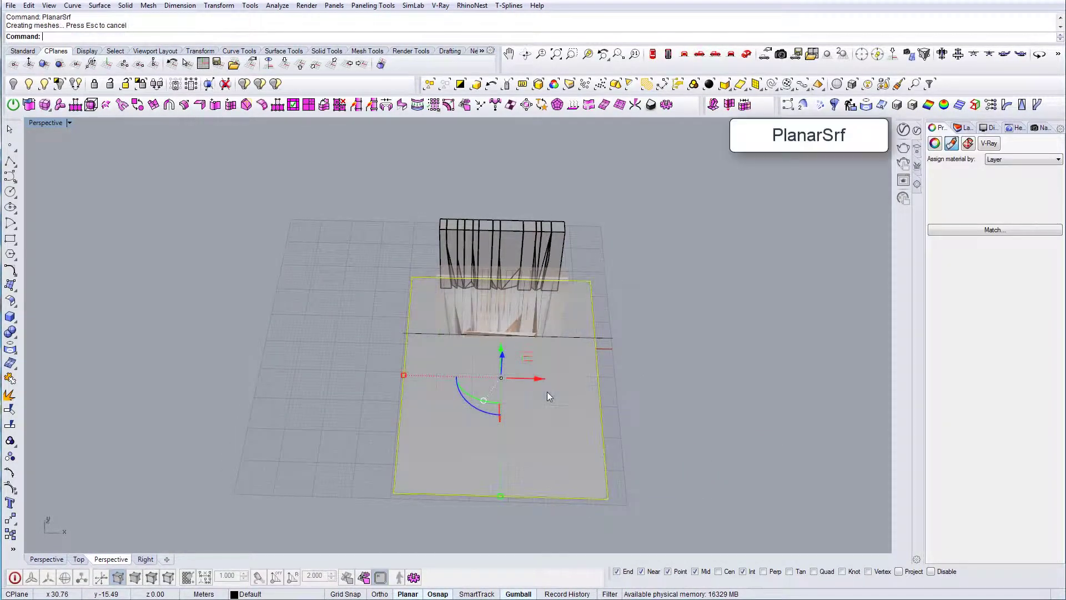
{"action": "key", "text": "Escape"}
Extrude the floor's rear edge upward with ExtrudeCrv to form a back wall behind the panels.
{"action": "mouse_move", "coordinate": [544, 411]}
{"action": "right_mouse_down"}
{"action": "mouse_move", "coordinate": [560, 357]}
{"action": "mouse_move", "coordinate": [553, 392]}
{"action": "right_mouse_up"}
{"action": "scroll", "coordinate": [516, 280], "scroll_direction": "up", "scroll_amount": 8}
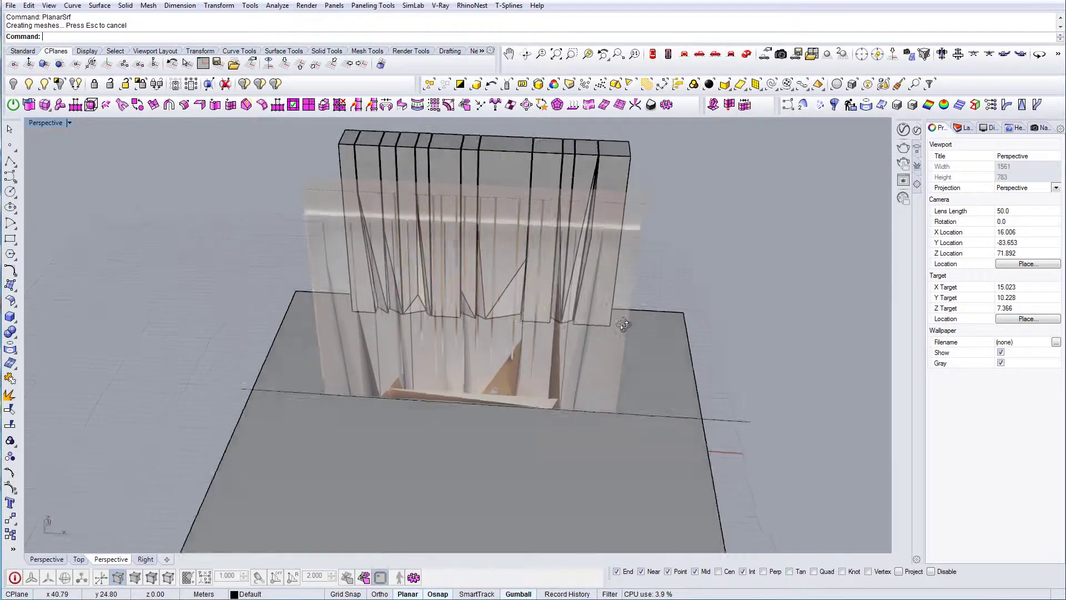
{"action": "right_click_drag", "start_coordinate": [639, 333], "coordinate": [586, 346]}
{"action": "left_click", "coordinate": [613, 384]}
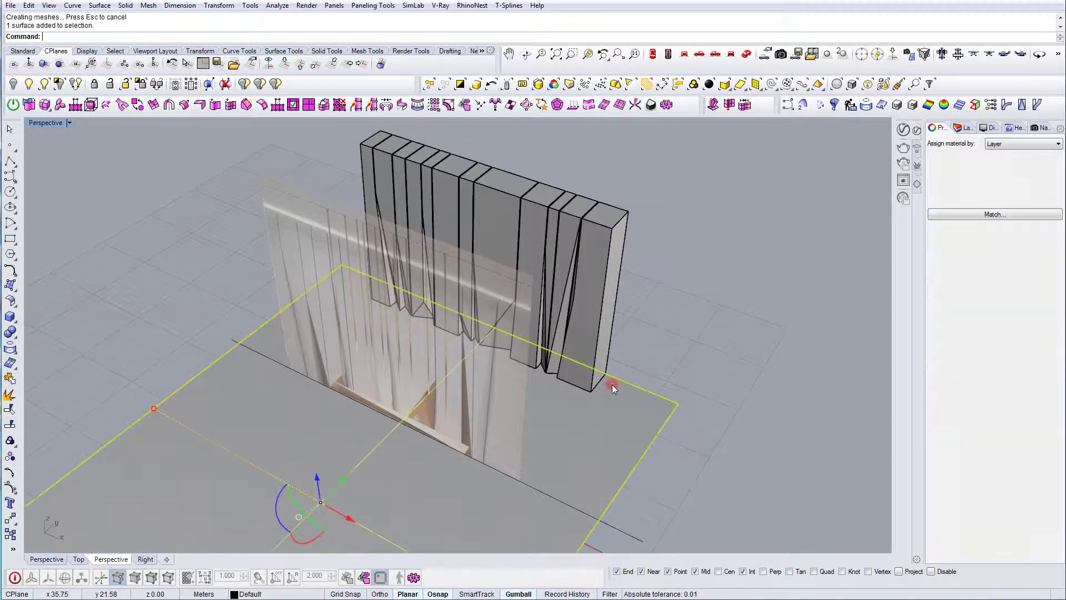
{"action": "right_click_drag", "start_coordinate": [612, 385], "coordinate": [440, 379]}
{"action": "left_click_drag", "start_coordinate": [279, 392], "coordinate": [284, 391]}
{"action": "left_click", "coordinate": [608, 435]}
{"action": "right_click_drag", "start_coordinate": [608, 435], "coordinate": [623, 431]}
{"action": "type", "text": "ec"}
{"action": "key", "text": "Return"}
{"action": "left_click", "coordinate": [609, 439]}
{"action": "key", "text": "Return"}
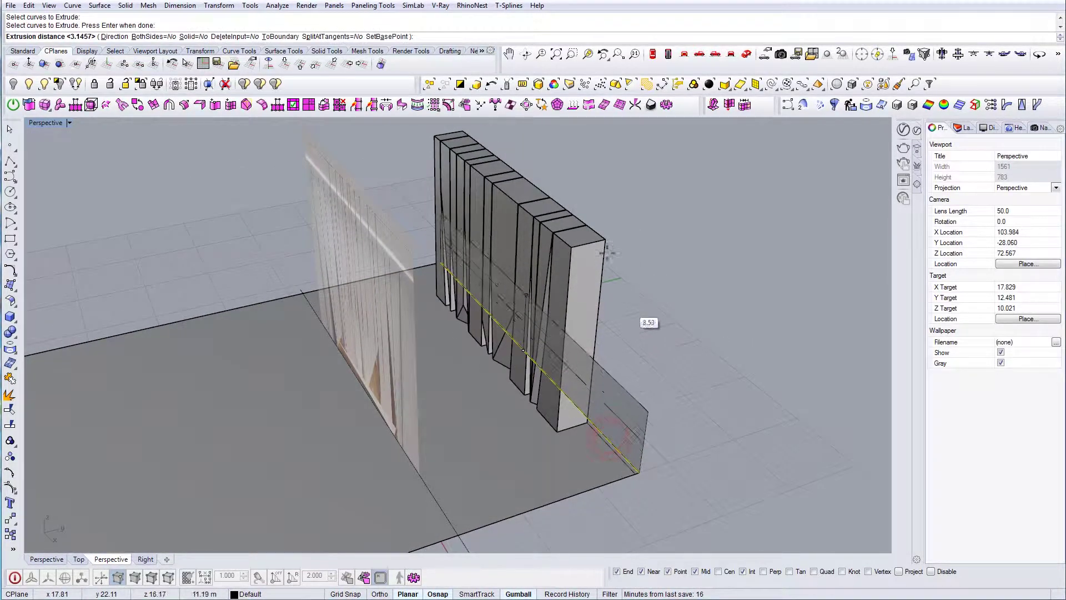
{"action": "scroll", "coordinate": [653, 216], "scroll_direction": "down", "scroll_amount": 2}
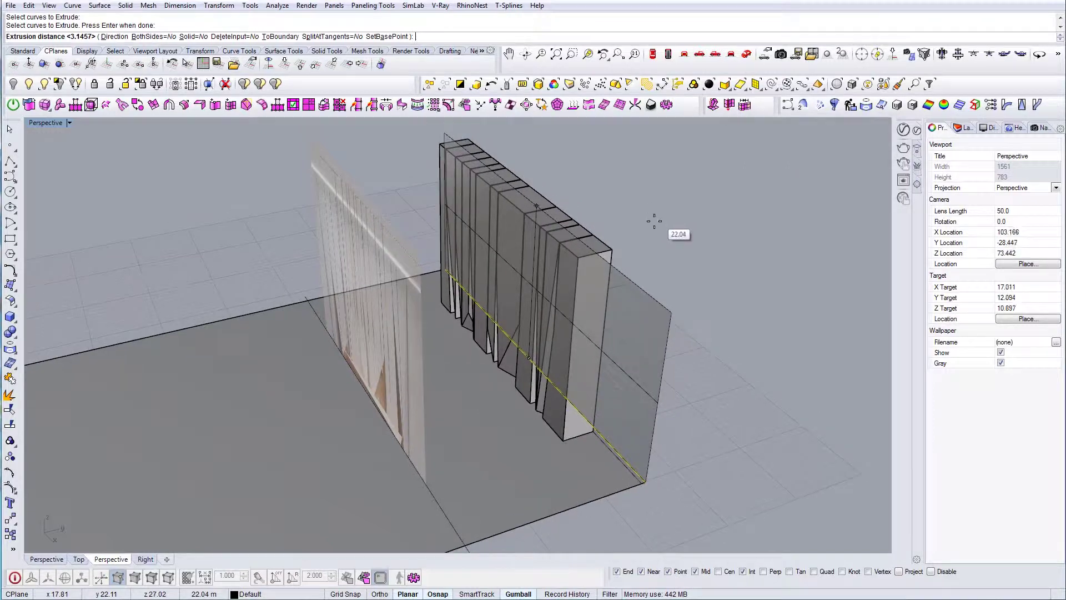
{"action": "left_click", "coordinate": [720, 179]}
In the Front view, trace the dark tapered face of the low desk in the reference photo with a closed polyline.
{"action": "right_click_drag", "start_coordinate": [524, 260], "coordinate": [547, 344]}
{"action": "scroll", "coordinate": [579, 233], "scroll_direction": "up", "scroll_amount": 2}
{"action": "scroll", "coordinate": [441, 405], "scroll_direction": "up", "scroll_amount": 4}
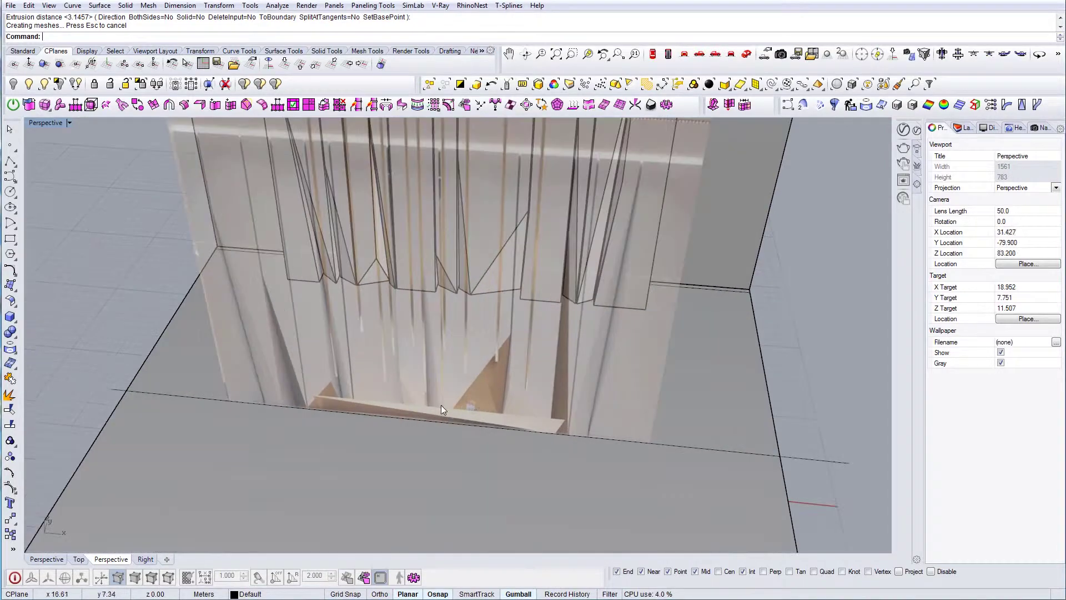
{"action": "mouse_move", "coordinate": [442, 406]}
{"action": "right_mouse_down"}
{"action": "mouse_move", "coordinate": [483, 431]}
{"action": "mouse_move", "coordinate": [429, 404]}
{"action": "right_mouse_up"}
{"action": "right_click_drag", "start_coordinate": [571, 448], "coordinate": [662, 145]}
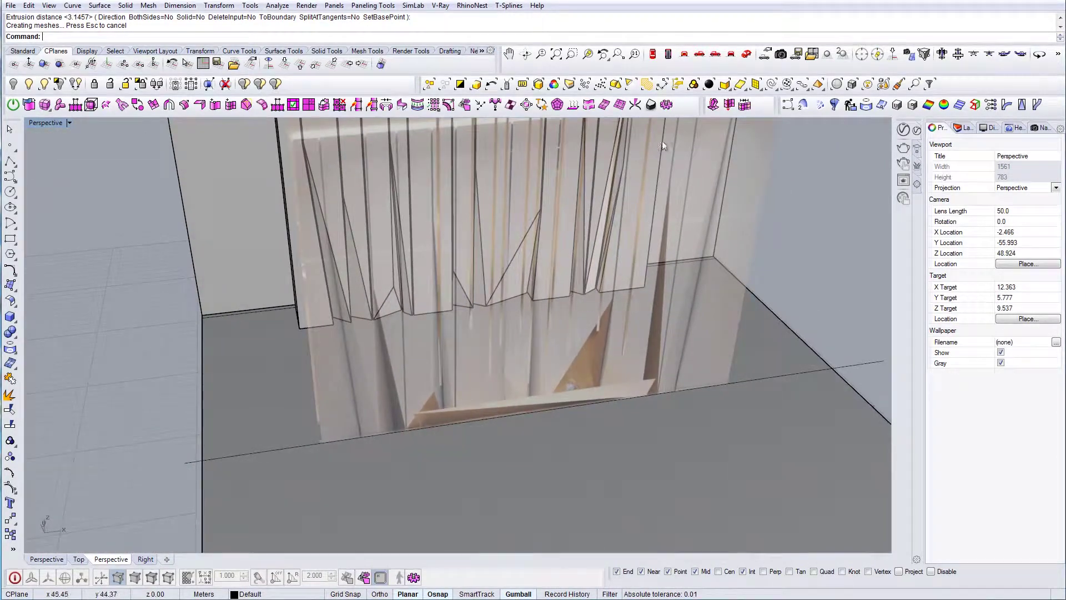
{"action": "left_click", "coordinate": [699, 55]}
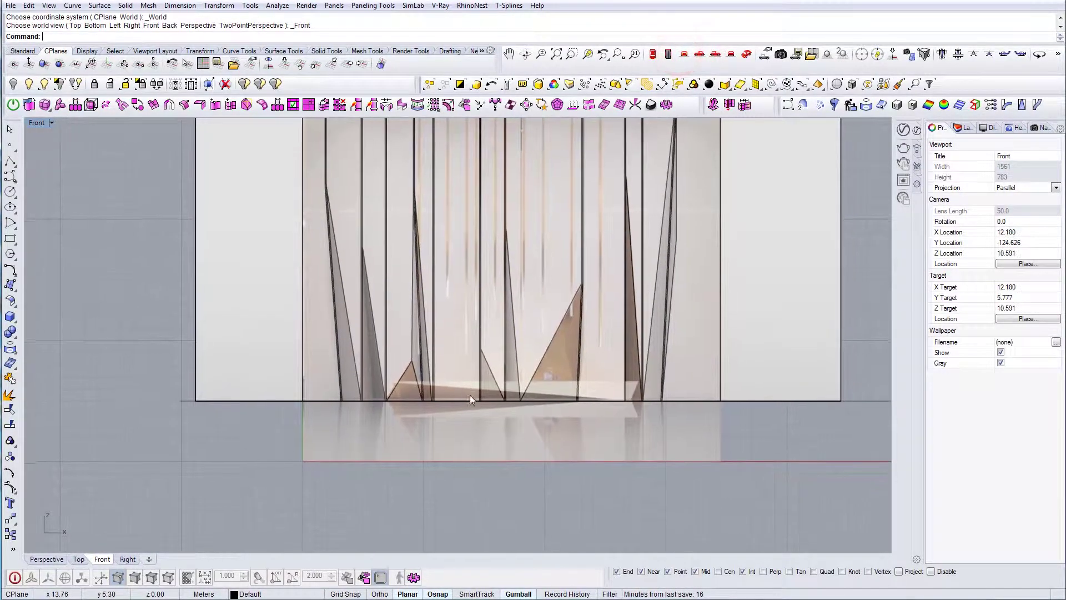
{"action": "scroll", "coordinate": [408, 384], "scroll_direction": "up", "scroll_amount": 6}
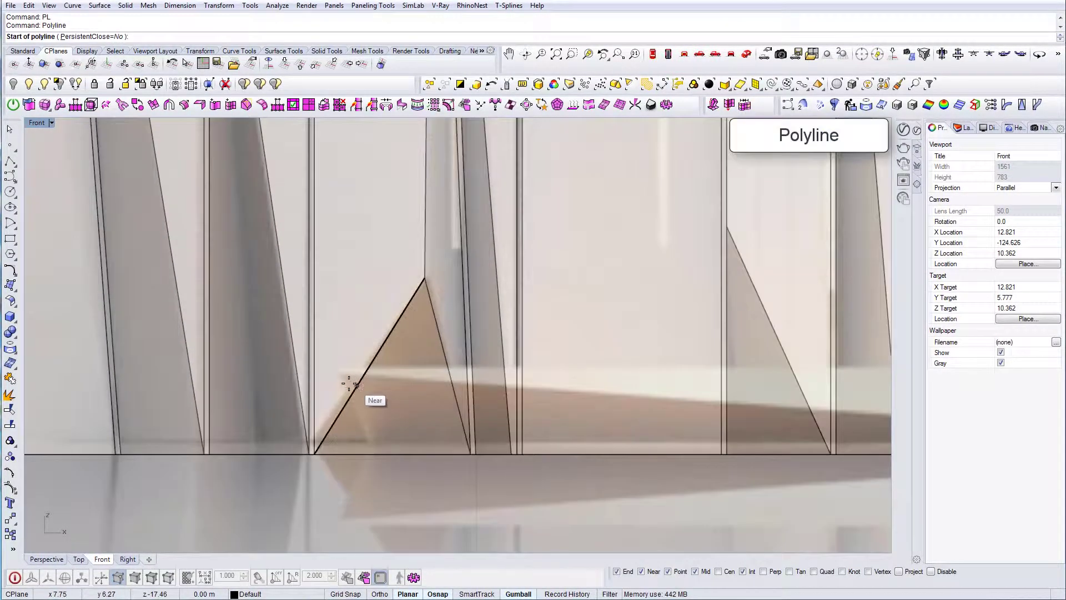
{"action": "left_click", "coordinate": [339, 373]}
{"action": "scroll", "coordinate": [340, 374], "scroll_direction": "down", "scroll_amount": 5}
{"action": "scroll", "coordinate": [720, 420], "scroll_direction": "up", "scroll_amount": 3}
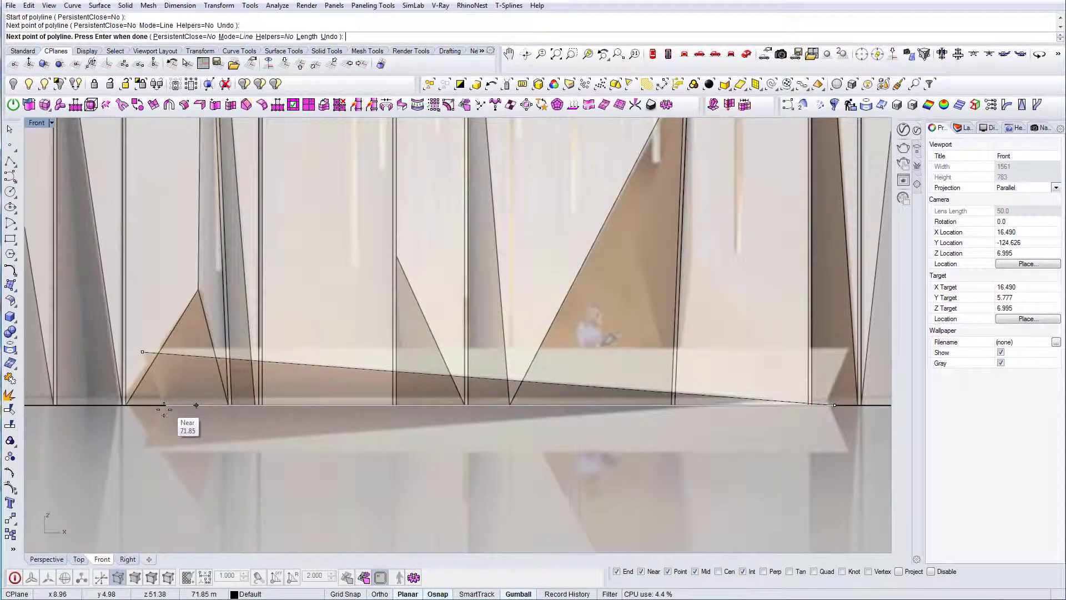
{"action": "left_click", "coordinate": [179, 355]}
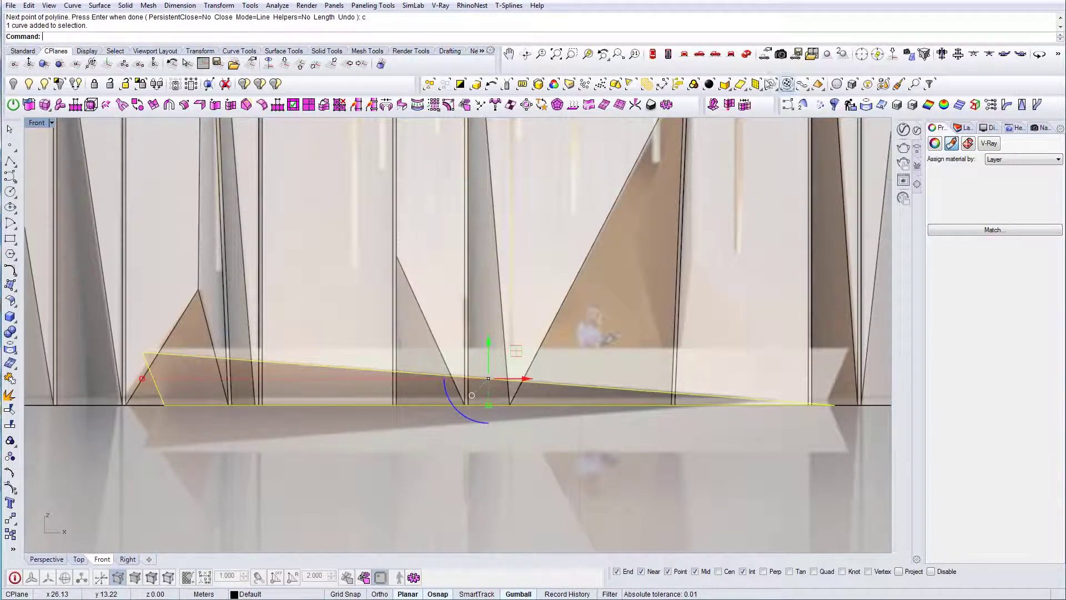
{"action": "right_click_drag", "start_coordinate": [615, 382], "coordinate": [580, 380]}
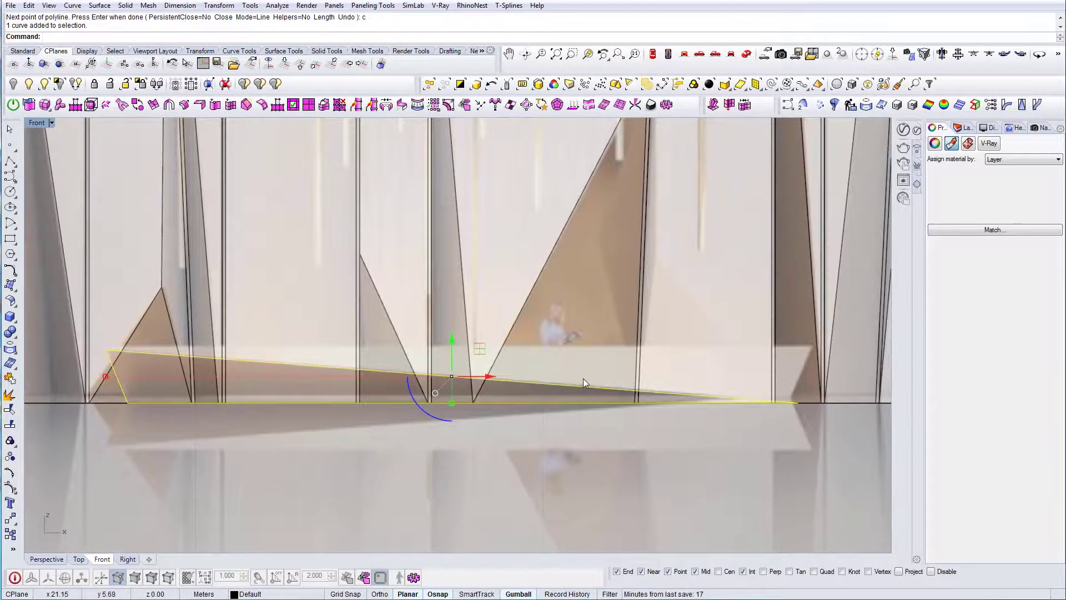
Trace the light upper face of the desk in the reference photo with a second closed polyline in the Front view.
{"action": "type", "text": "PL"}
{"action": "key", "text": "Return"}
{"action": "left_click", "coordinate": [110, 351]}
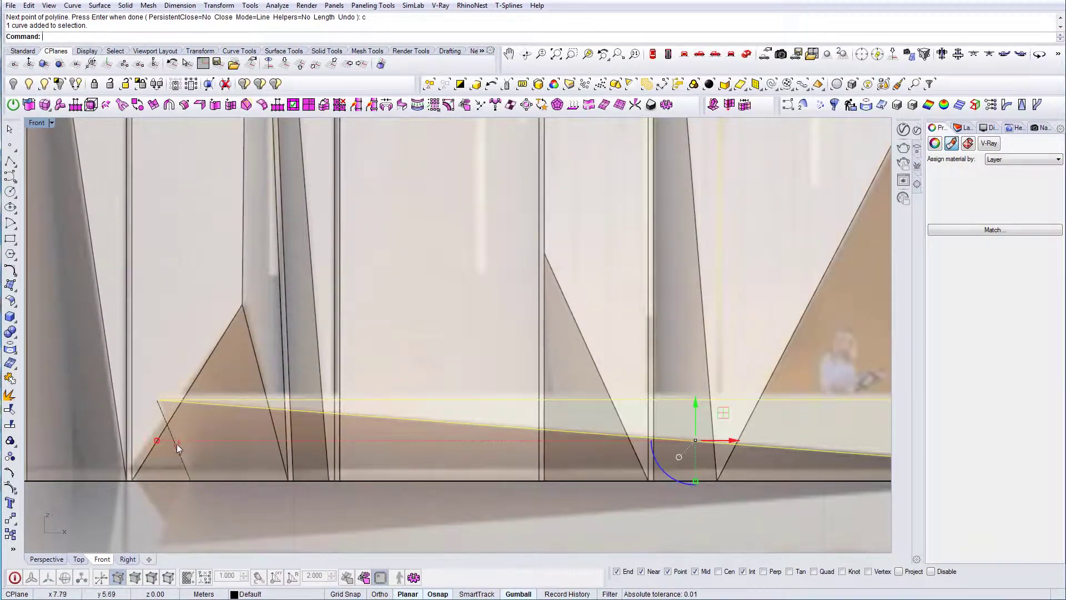
Flatten both desk outlines in world Y with SetPt, aligning them with the base of the reference photo.
{"action": "left_click", "coordinate": [175, 445], "text": "shift"}
{"action": "left_click", "coordinate": [747, 54]}
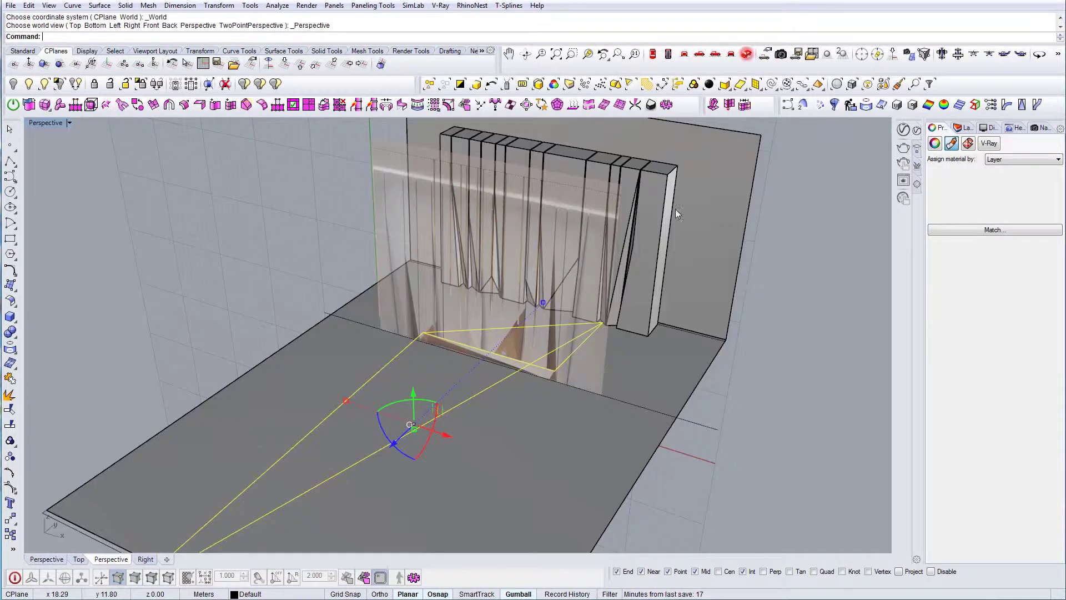
{"action": "left_click", "coordinate": [183, 105]}
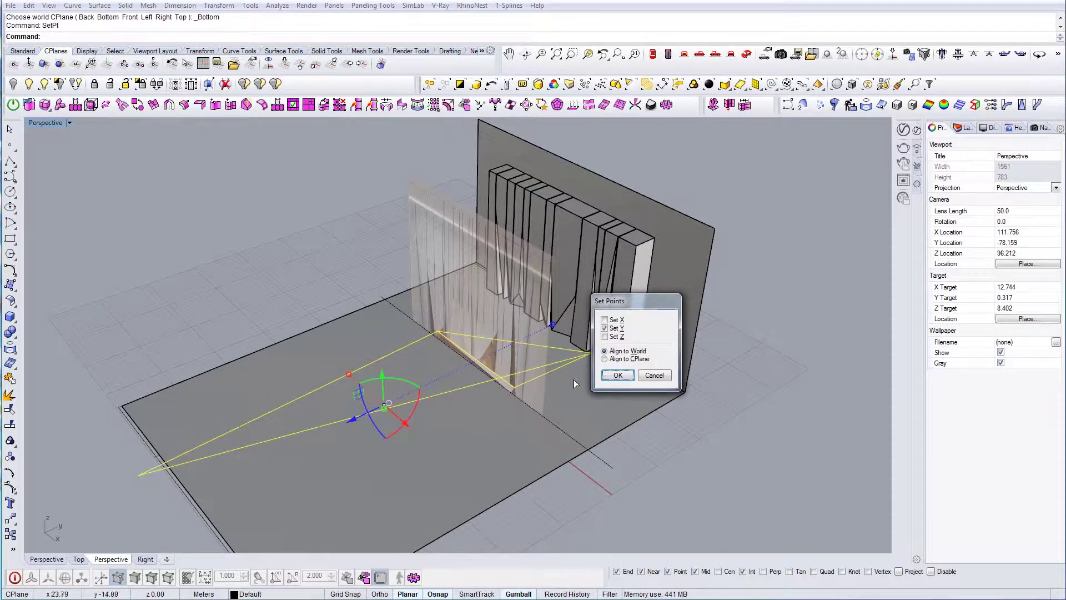
{"action": "left_click", "coordinate": [617, 375]}
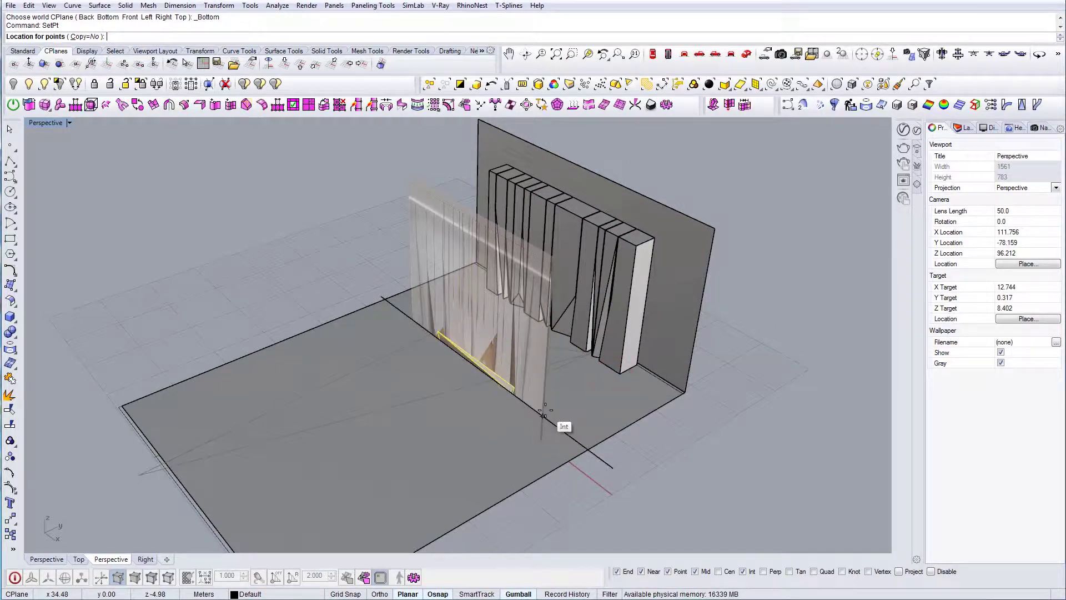
Fill the two desk outlines with PlanarSrf surfaces.
{"action": "right_click_drag", "start_coordinate": [531, 417], "coordinate": [631, 377]}
{"action": "scroll", "coordinate": [471, 362], "scroll_direction": "up", "scroll_amount": 9}
{"action": "mouse_move", "coordinate": [564, 373]}
{"action": "right_mouse_down"}
{"action": "mouse_move", "coordinate": [540, 364]}
{"action": "mouse_move", "coordinate": [553, 364]}
{"action": "right_mouse_up"}
{"action": "scroll", "coordinate": [448, 355], "scroll_direction": "up", "scroll_amount": 6}
{"action": "type", "text": "ps"}
{"action": "key", "text": "Return"}
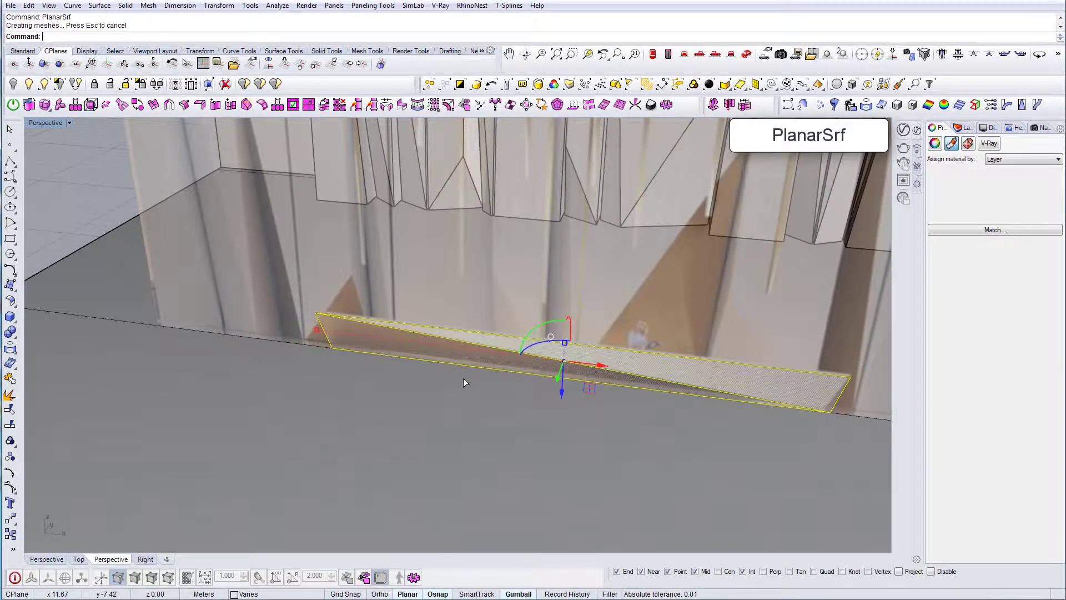
{"action": "key", "text": "Escape"}
Show the dark desk face's points with SolidPtOn and pull its lower-left corner back slightly along Y.
{"action": "right_click_drag", "start_coordinate": [474, 397], "coordinate": [368, 379]}
{"action": "left_click", "coordinate": [444, 348]}
{"action": "type", "text": "SolidPtOn"}
{"action": "key", "text": "Return"}
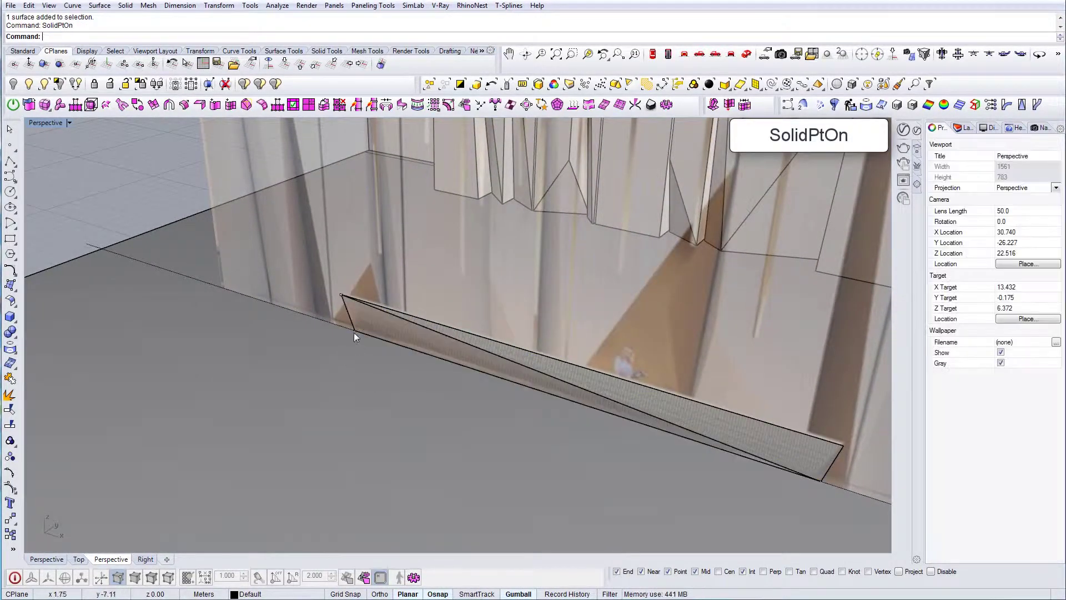
{"action": "left_click", "coordinate": [355, 331]}
{"action": "left_click", "coordinate": [212, 376]}
{"action": "scroll", "coordinate": [344, 338], "scroll_direction": "up", "scroll_amount": 3}
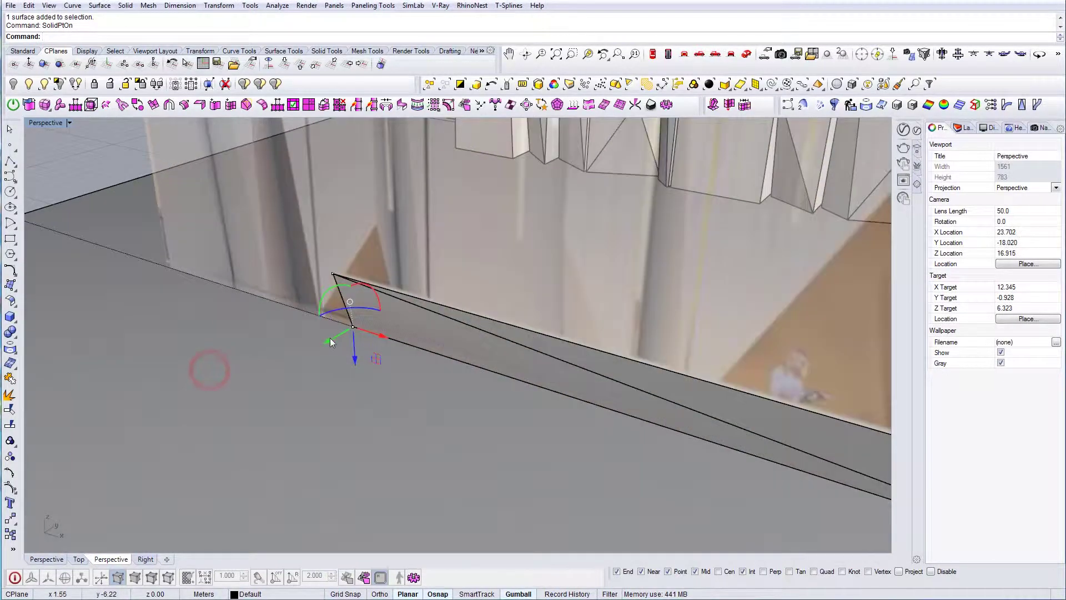
{"action": "left_click_drag", "start_coordinate": [327, 341], "coordinate": [352, 339]}
Show the light desk face's points with SolidPtOn and pull its upper-right corner slightly forward along Y.
{"action": "right_click_drag", "start_coordinate": [352, 338], "coordinate": [519, 405]}
{"action": "left_click", "coordinate": [520, 405]}
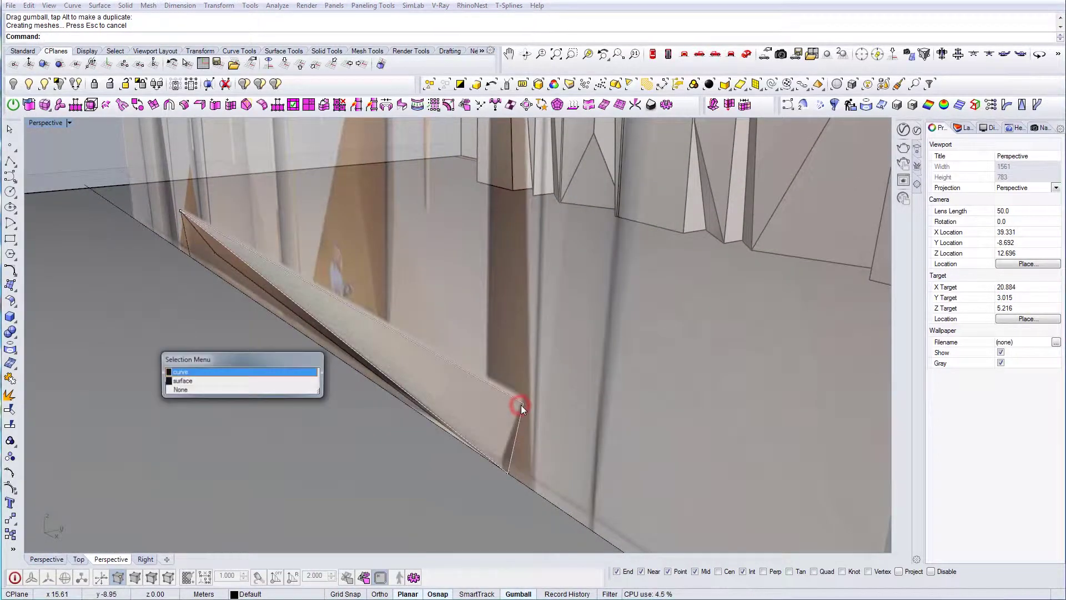
{"action": "left_click", "coordinate": [225, 372]}
{"action": "type", "text": "SOlidPtOn"}
{"action": "key", "text": "Return"}
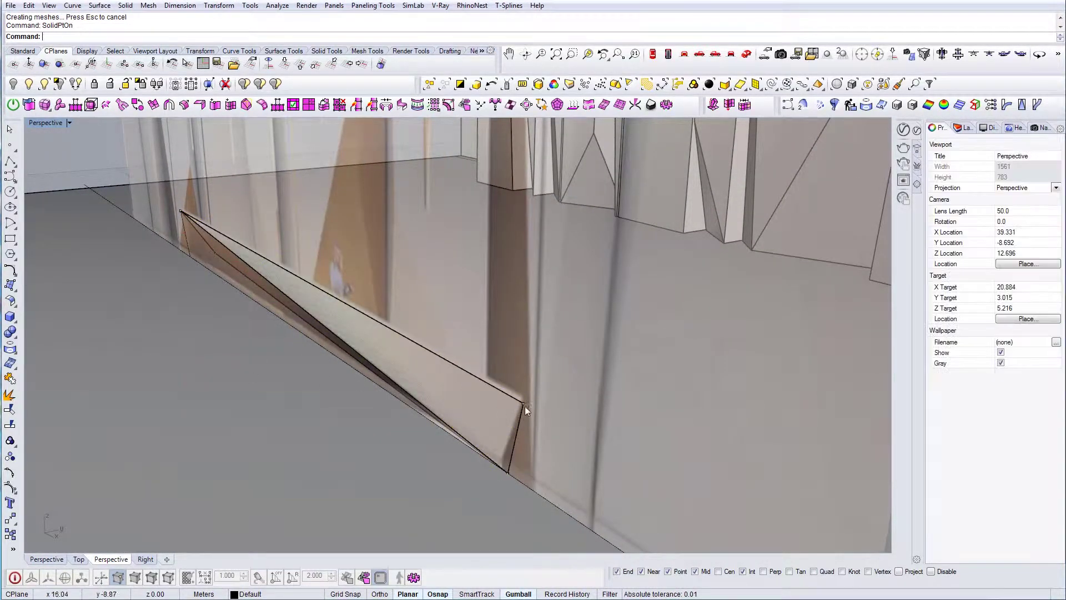
{"action": "left_click", "coordinate": [522, 404]}
{"action": "right_click_drag", "start_coordinate": [522, 405], "coordinate": [483, 405]}
{"action": "left_click_drag", "start_coordinate": [384, 348], "coordinate": [371, 347]}
Move both desk faces and their outline curves back along Y to a position just in front of the folded wall panels.
{"action": "right_click_drag", "start_coordinate": [374, 361], "coordinate": [178, 226]}
{"action": "left_click", "coordinate": [612, 368]}
{"action": "left_click_drag", "start_coordinate": [178, 226], "coordinate": [382, 427]}
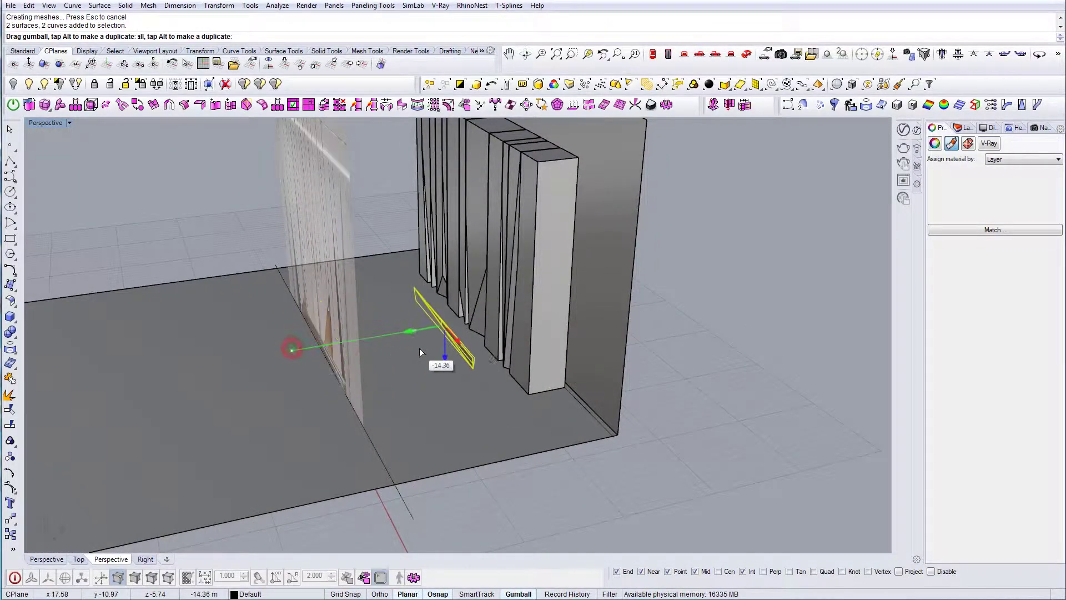
{"action": "left_click_drag", "start_coordinate": [418, 348], "coordinate": [428, 335]}
{"action": "key", "text": "Escape"}
Select all curves with SelCrv and delete them, keeping only the baseline at the foot of the reference photo.
{"action": "scroll", "coordinate": [432, 332], "scroll_direction": "up", "scroll_amount": 5}
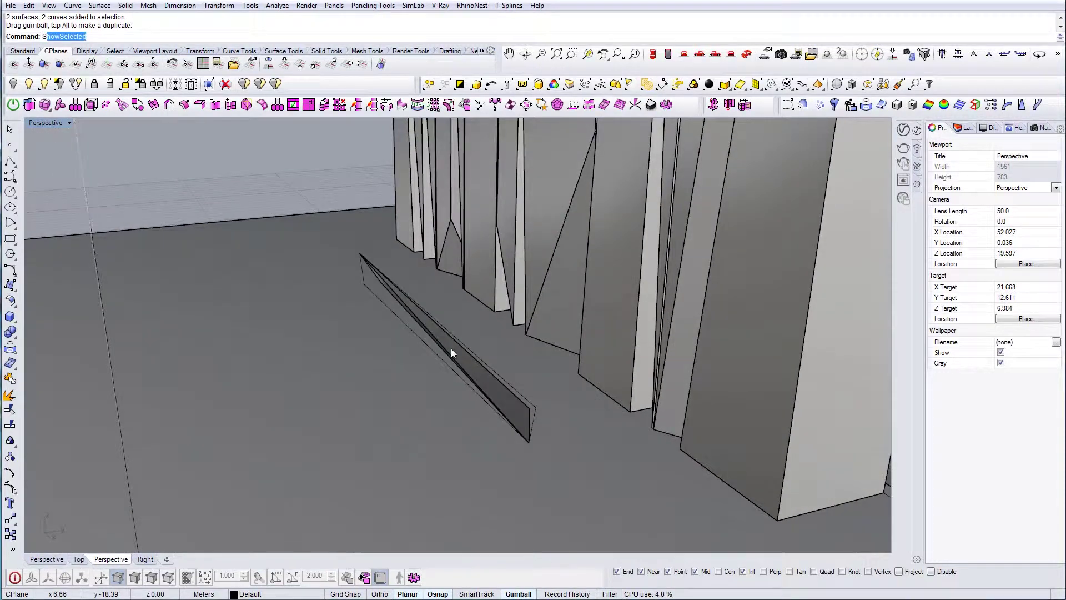
{"action": "key", "text": "Return"}
{"action": "scroll", "coordinate": [376, 352], "scroll_direction": "down", "scroll_amount": 6}
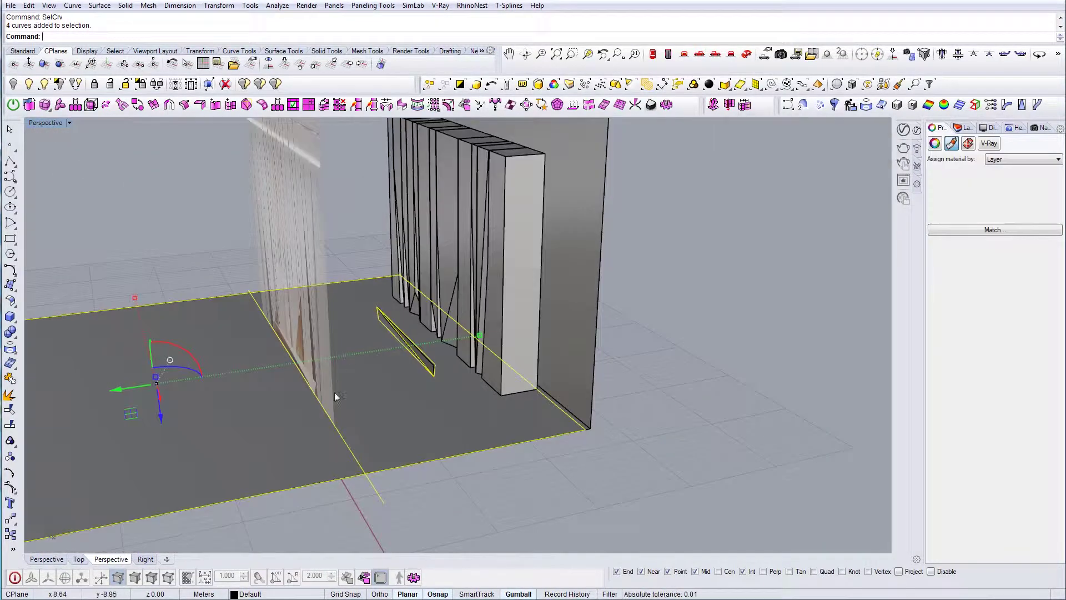
{"action": "scroll", "coordinate": [435, 351], "scroll_direction": "up", "scroll_amount": 8}
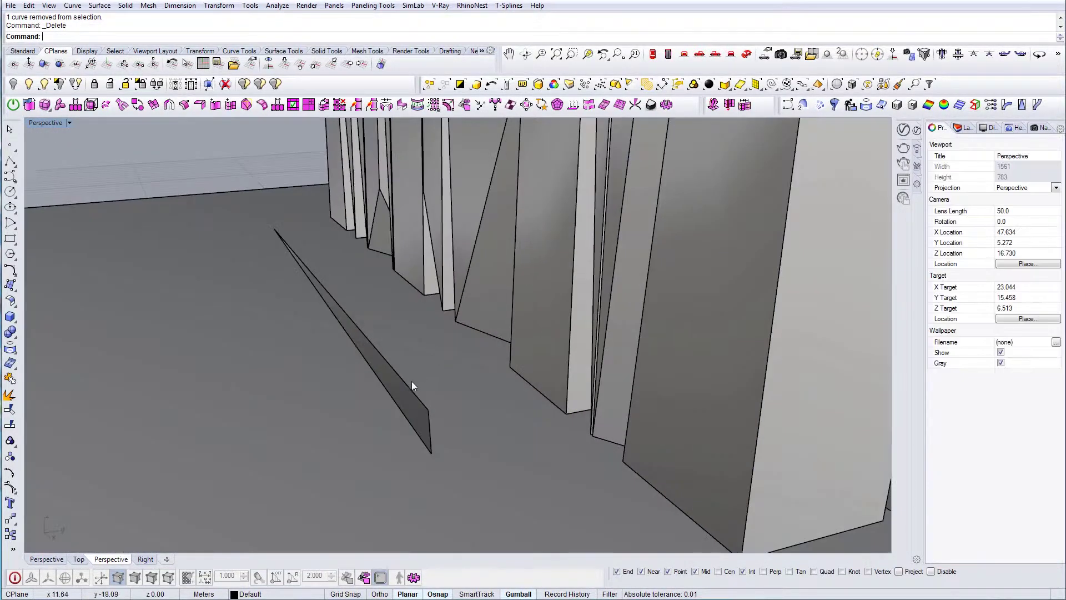
Select both desk faces and extrude them back along Y toward the wall panels with the gumball.
{"action": "right_click_drag", "start_coordinate": [434, 351], "coordinate": [361, 350]}
{"action": "left_click", "coordinate": [408, 372]}
{"action": "scroll", "coordinate": [277, 308], "scroll_direction": "up", "scroll_amount": 3}
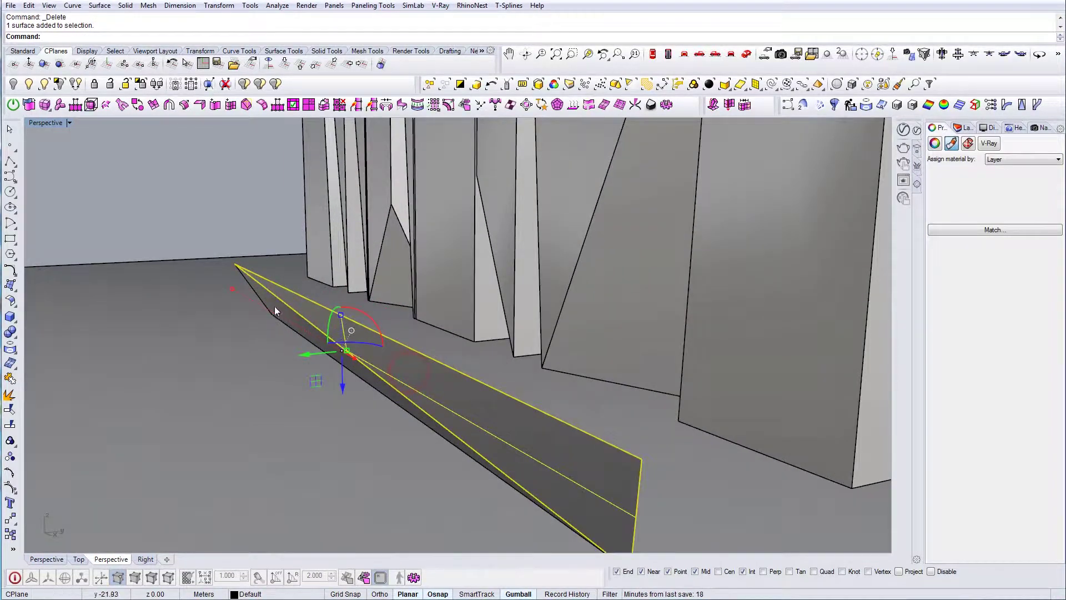
{"action": "left_click", "coordinate": [275, 305], "text": "shift"}
{"action": "right_click_drag", "start_coordinate": [274, 305], "coordinate": [395, 346]}
{"action": "left_click_drag", "start_coordinate": [411, 340], "coordinate": [475, 338], "text": "ctrl"}
{"action": "scroll", "coordinate": [475, 340], "scroll_direction": "down", "scroll_amount": 2}
Turn on the desk solid's points, select the rear ones and flatten them in world Y with SetPt at the desk's rear edge.
{"action": "right_click_drag", "start_coordinate": [475, 344], "coordinate": [505, 355]}
{"action": "left_click", "coordinate": [481, 371]}
{"action": "left_click", "coordinate": [518, 338], "text": "shift"}
{"action": "type", "text": "SO"}
{"action": "key", "text": "Return"}
{"action": "left_click_drag", "start_coordinate": [479, 250], "coordinate": [530, 463]}
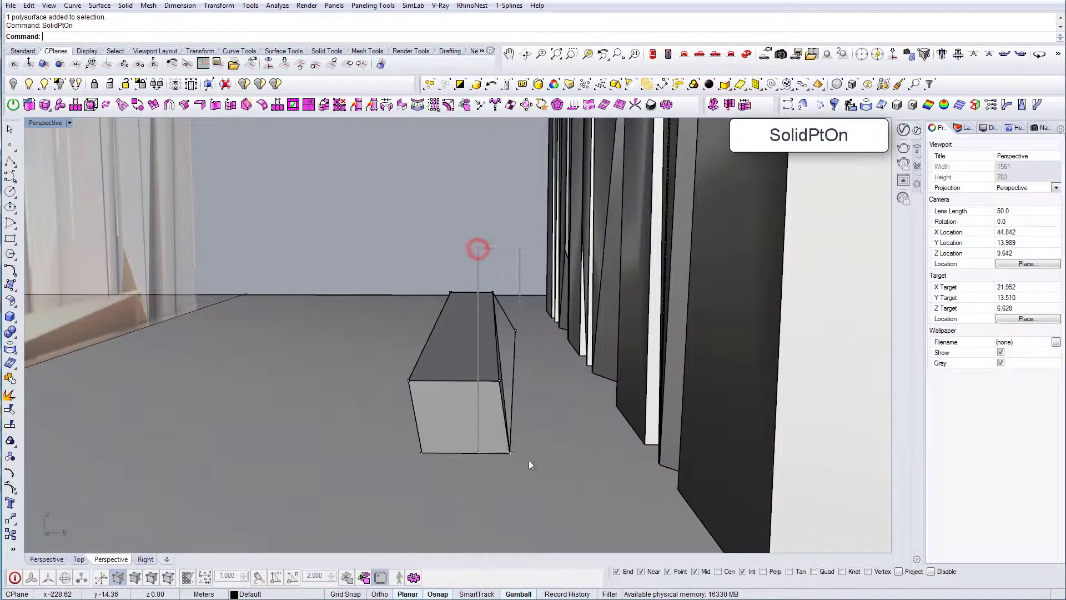
{"action": "key", "text": "BackSpace"}
{"action": "type", "text": "etPt"}
{"action": "key", "text": "Return"}
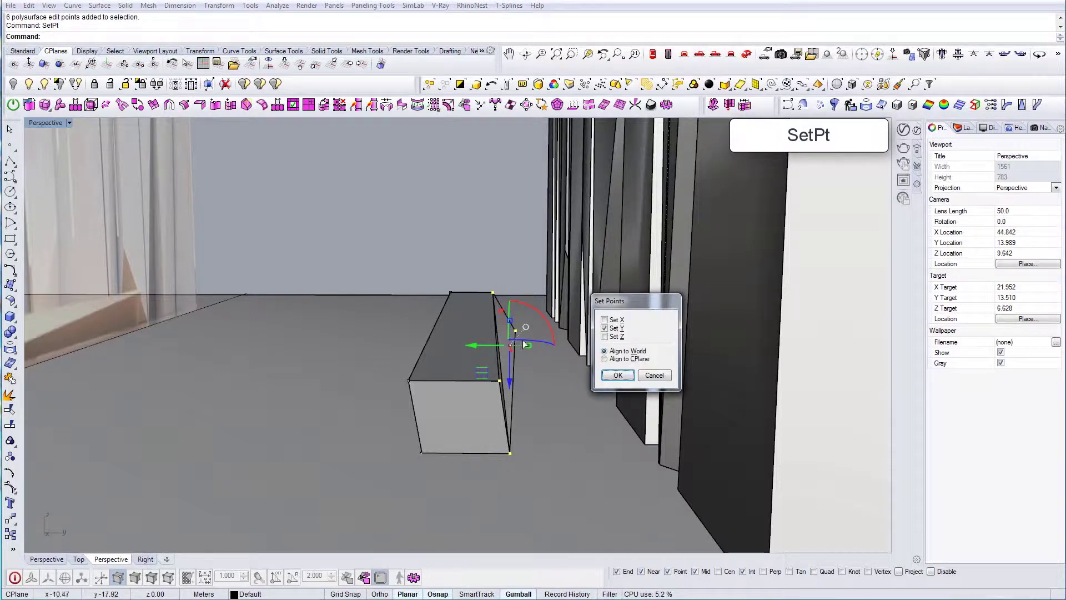
{"action": "key", "text": "Return"}
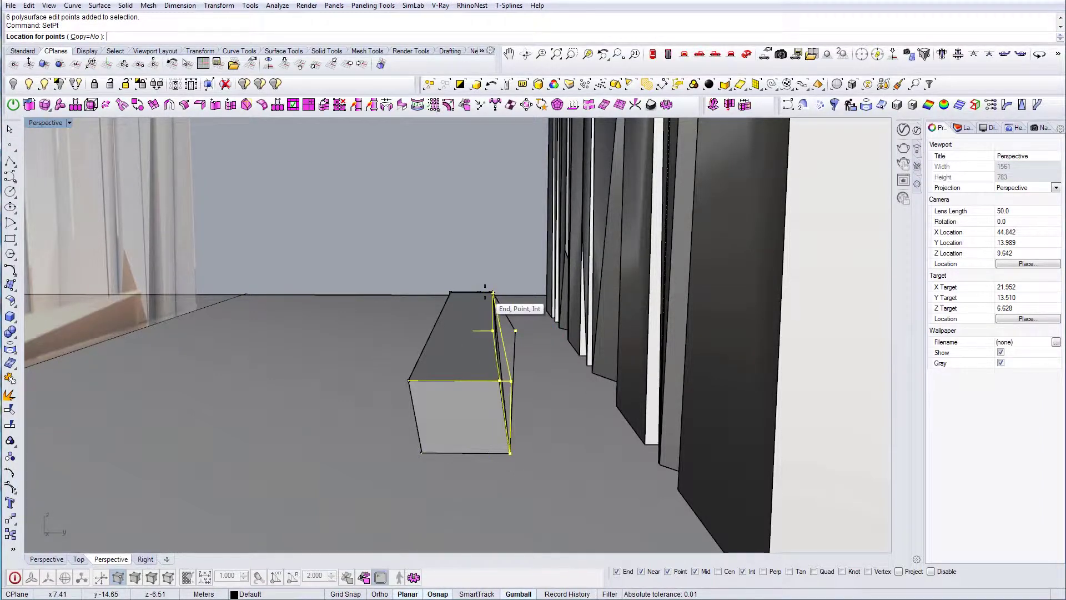
{"action": "scroll", "coordinate": [484, 291], "scroll_direction": "up", "scroll_amount": 4}
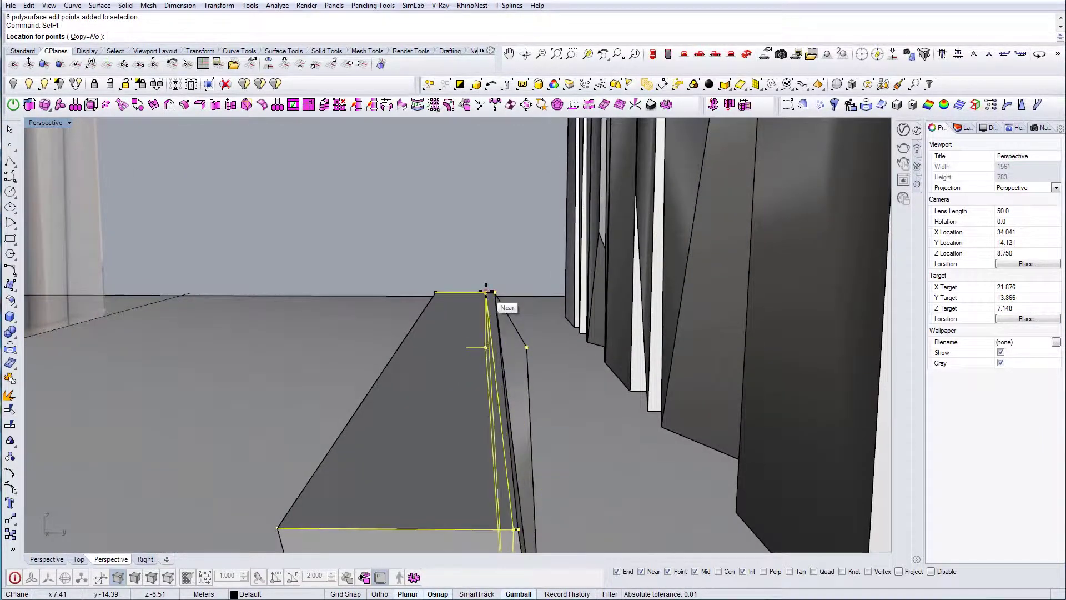
{"action": "left_click", "coordinate": [486, 291]}
{"action": "scroll", "coordinate": [489, 292], "scroll_direction": "down", "scroll_amount": 5}
{"action": "key", "text": "Escape"}
{"action": "key", "text": "Escape"}
Hide the folded wall panels and the desk, leaving the floor and back wall shown.
{"action": "right_click_drag", "start_coordinate": [488, 293], "coordinate": [576, 322]}
{"action": "scroll", "coordinate": [492, 345], "scroll_direction": "down", "scroll_amount": 6}
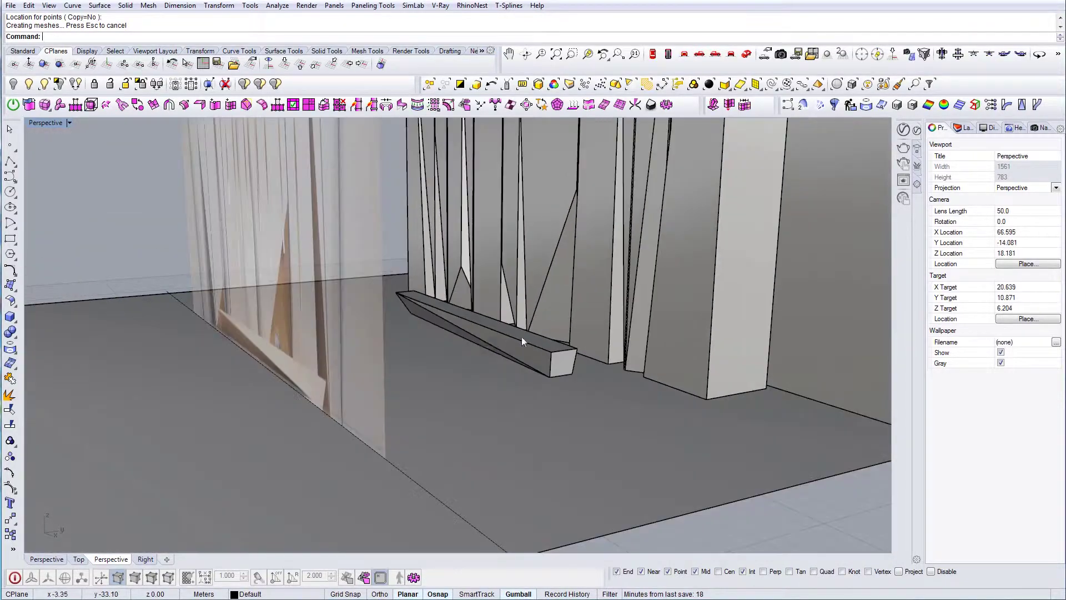
{"action": "right_click_drag", "start_coordinate": [492, 345], "coordinate": [600, 355]}
{"action": "scroll", "coordinate": [599, 401], "scroll_direction": "down", "scroll_amount": 7}
{"action": "right_click_drag", "start_coordinate": [599, 402], "coordinate": [561, 255]}
{"action": "right_click_drag", "start_coordinate": [666, 244], "coordinate": [539, 271]}
{"action": "scroll", "coordinate": [540, 271], "scroll_direction": "down", "scroll_amount": 4}
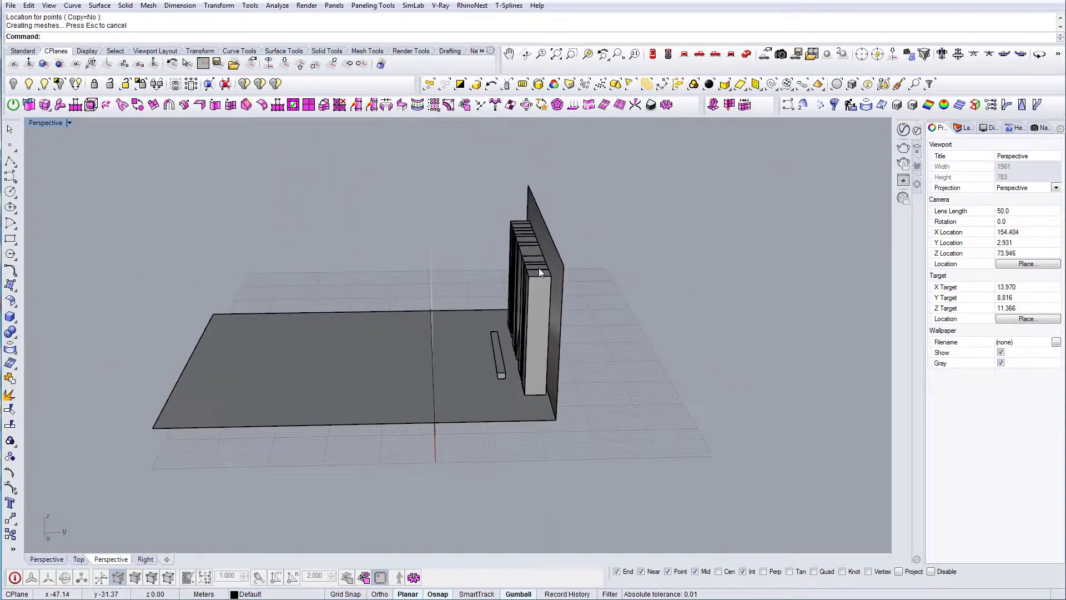
{"action": "left_click", "coordinate": [546, 316]}
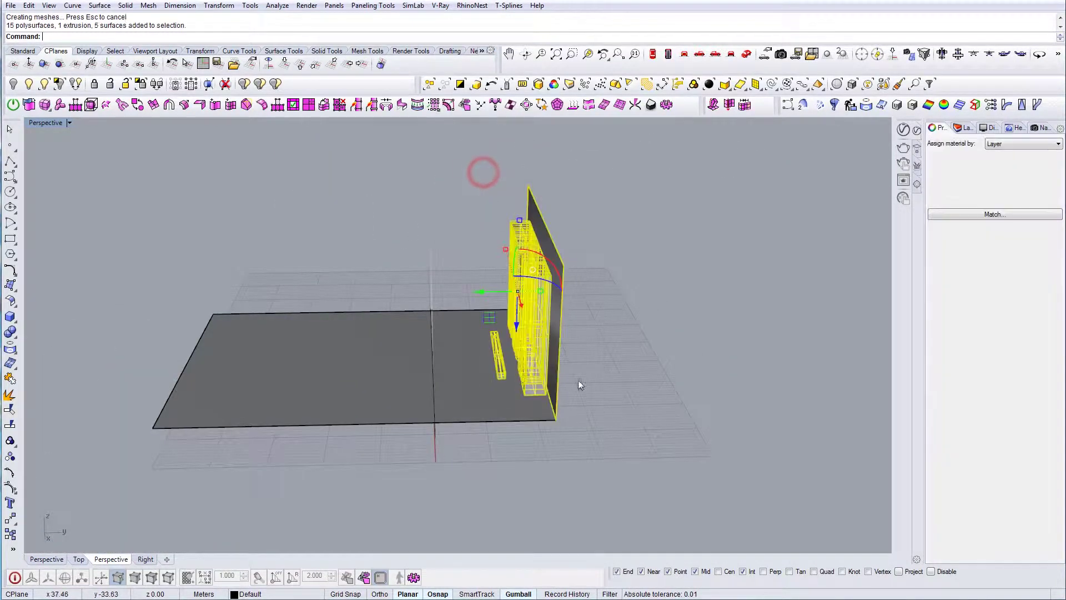
{"action": "left_click", "coordinate": [557, 337], "text": "ctrl"}
{"action": "left_click", "coordinate": [14, 84]}
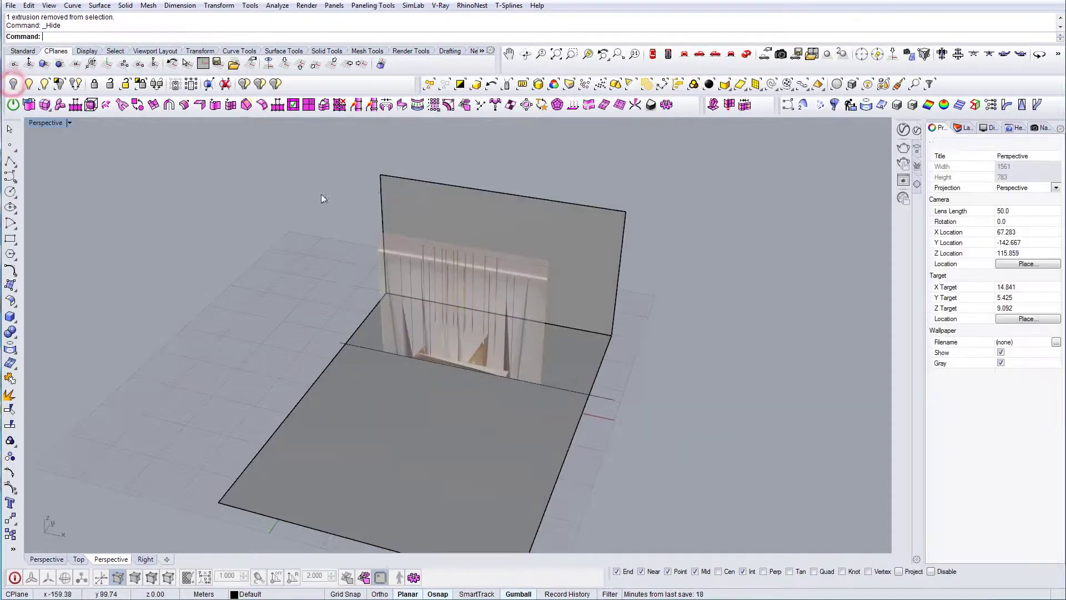
In the Front view, draw a thin tall rectangle over the leftmost hanging light in the reference photo.
{"action": "left_click", "coordinate": [556, 201]}
{"action": "left_click", "coordinate": [588, 156]}
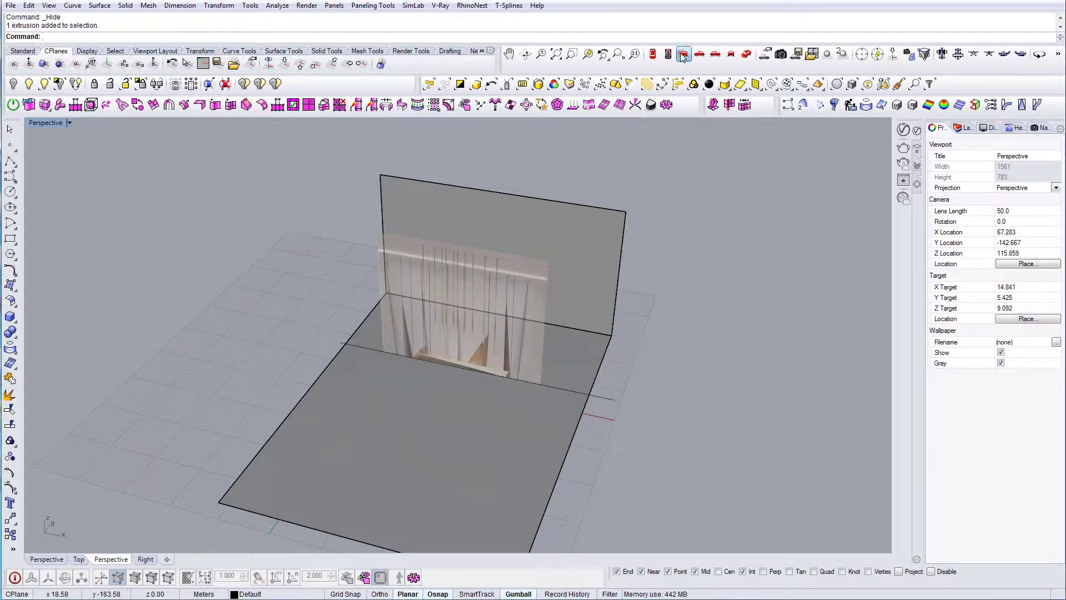
{"action": "left_click", "coordinate": [683, 54]}
{"action": "scroll", "coordinate": [477, 258], "scroll_direction": "up", "scroll_amount": 5}
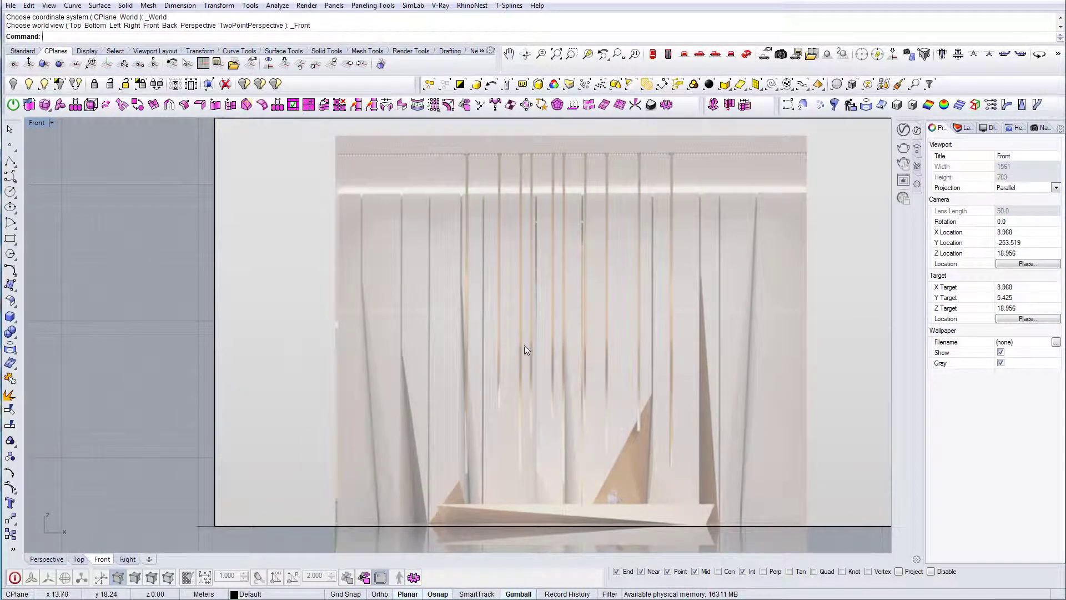
{"action": "right_click_drag", "start_coordinate": [525, 343], "coordinate": [544, 345]}
{"action": "type", "text": "Re"}
{"action": "key", "text": "Return"}
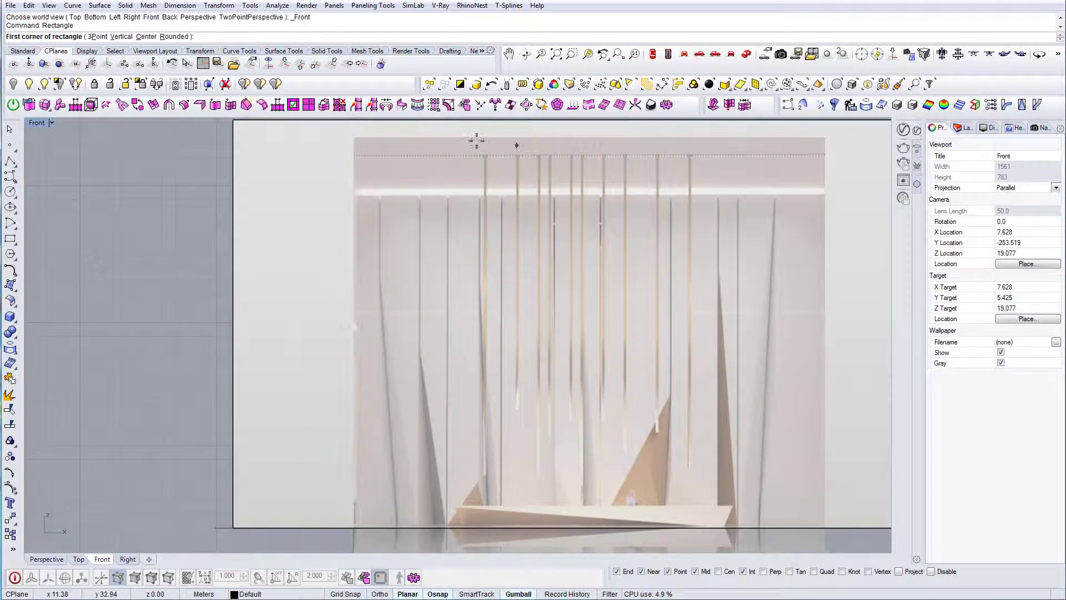
{"action": "scroll", "coordinate": [486, 155], "scroll_direction": "up", "scroll_amount": 4}
{"action": "scroll", "coordinate": [507, 181], "scroll_direction": "down", "scroll_amount": 5}
{"action": "scroll", "coordinate": [500, 448], "scroll_direction": "up", "scroll_amount": 5}
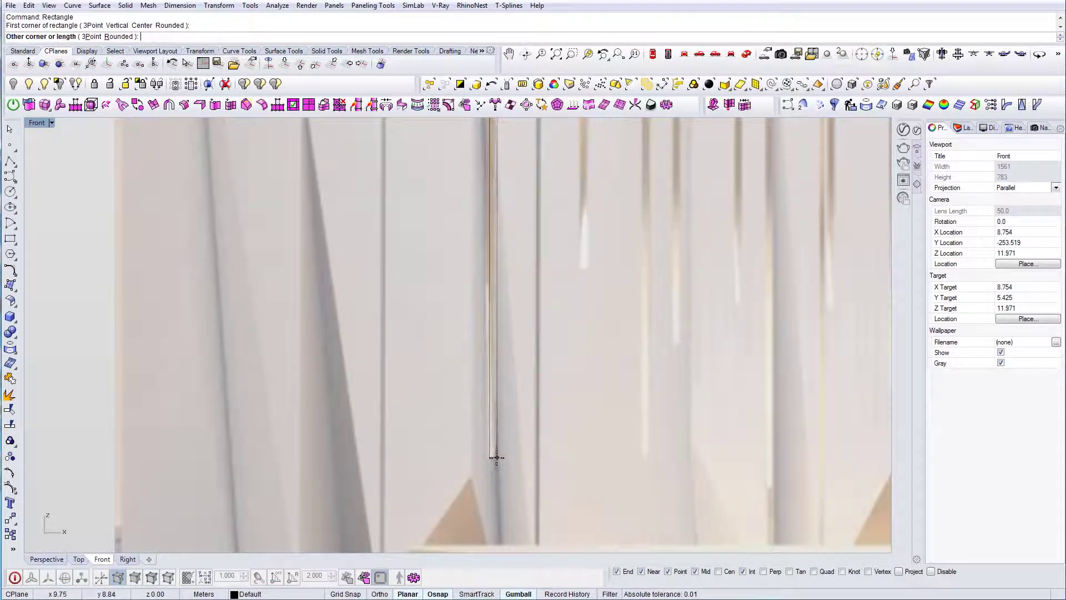
{"action": "left_click", "coordinate": [496, 458]}
{"action": "scroll", "coordinate": [497, 458], "scroll_direction": "down", "scroll_amount": 4}
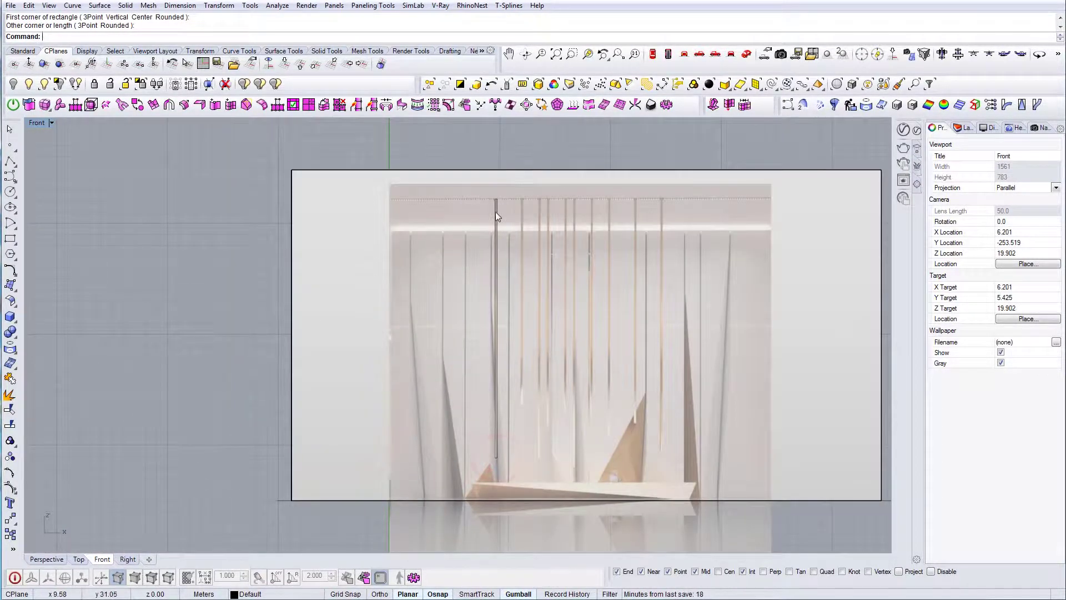
Copy the thin rectangle sideways onto each of the nine other hanging lights in the reference photo.
{"action": "left_click", "coordinate": [494, 211]}
{"action": "left_click_drag", "start_coordinate": [529, 345], "coordinate": [562, 347], "text": "alt"}
{"action": "left_click_drag", "start_coordinate": [561, 347], "coordinate": [583, 346], "text": "alt"}
{"action": "left_click_drag", "start_coordinate": [583, 345], "coordinate": [730, 351], "text": "alt"}
{"action": "scroll", "coordinate": [640, 351], "scroll_direction": "down", "scroll_amount": 8}
Turn on the control points of all ten light rectangles and set the Front view to Wireframe display.
{"action": "left_click_drag", "start_coordinate": [527, 218], "coordinate": [696, 421]}
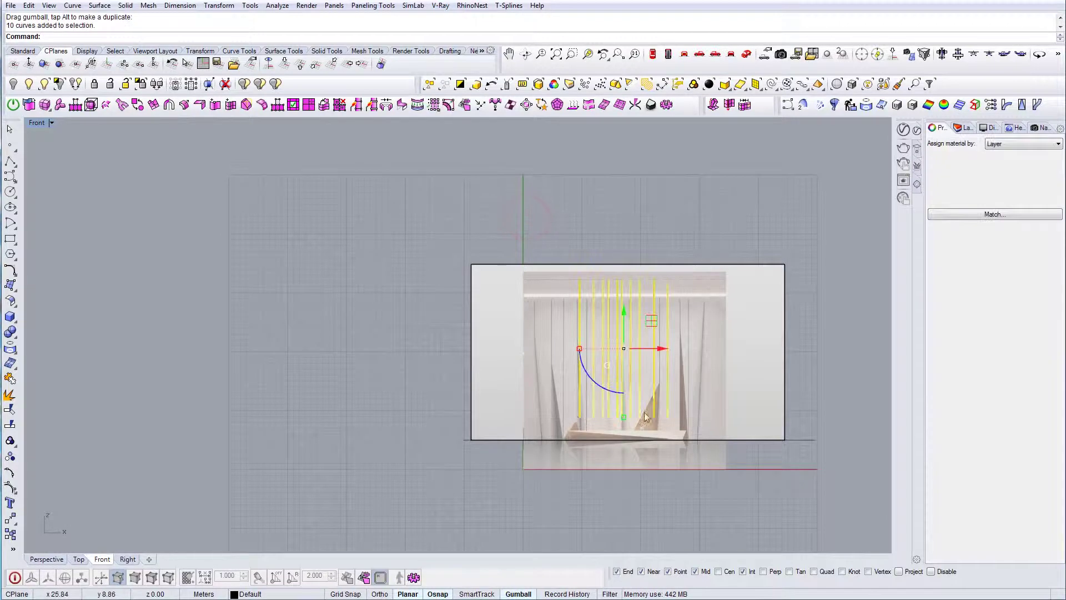
{"action": "left_click", "coordinate": [10, 486]}
{"action": "scroll", "coordinate": [717, 434], "scroll_direction": "up", "scroll_amount": 5}
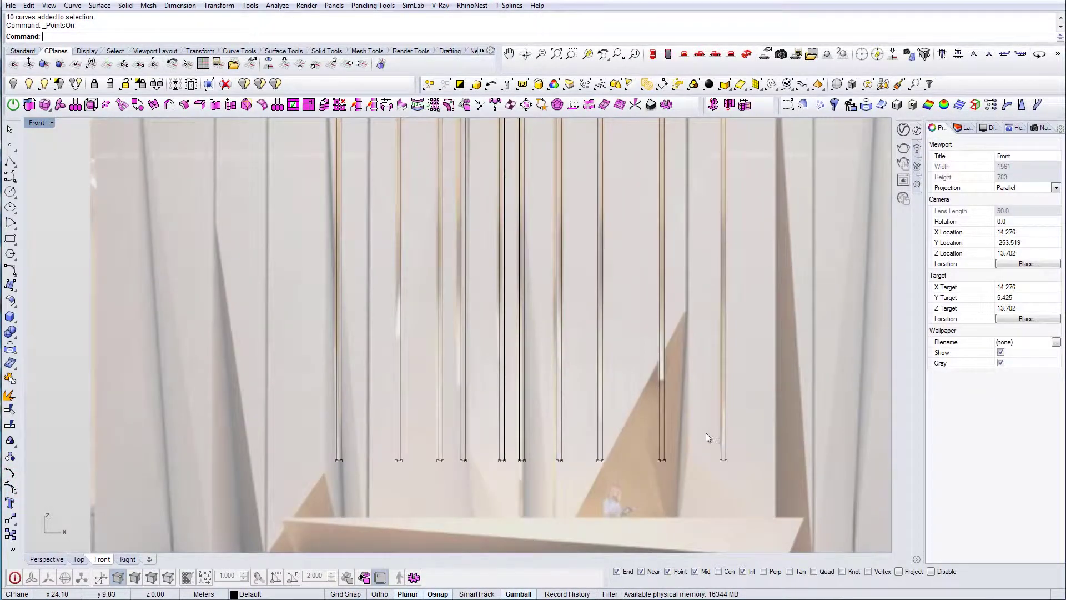
{"action": "scroll", "coordinate": [691, 431], "scroll_direction": "down", "scroll_amount": 5}
{"action": "scroll", "coordinate": [684, 429], "scroll_direction": "up", "scroll_amount": 3}
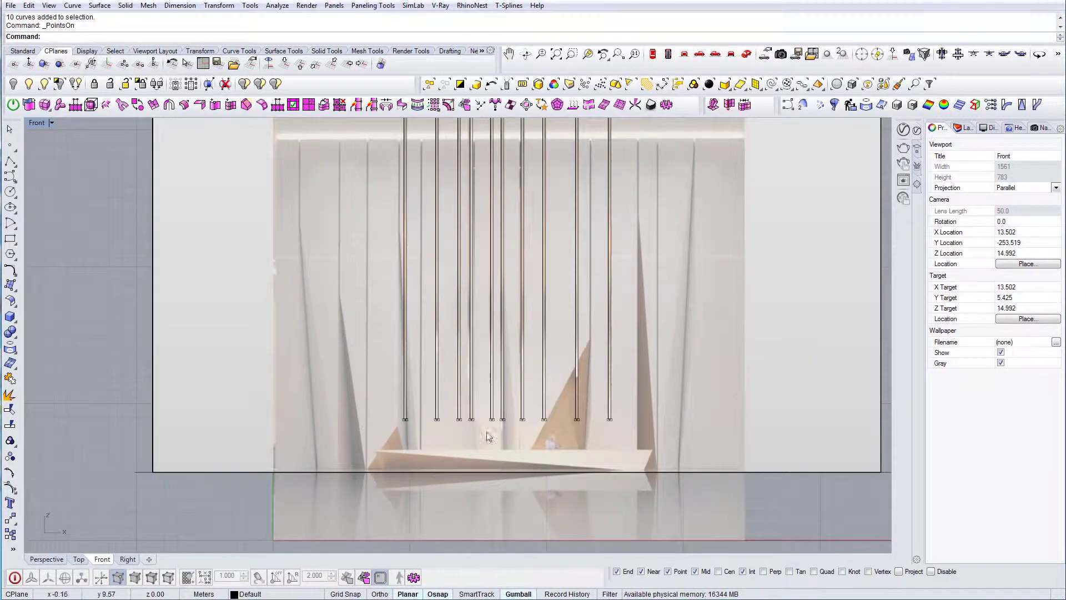
{"action": "scroll", "coordinate": [503, 436], "scroll_direction": "up", "scroll_amount": 3}
{"action": "scroll", "coordinate": [449, 422], "scroll_direction": "down", "scroll_amount": 3}
{"action": "left_click", "coordinate": [55, 127]}
{"action": "left_click", "coordinate": [51, 150]}
{"action": "scroll", "coordinate": [444, 422], "scroll_direction": "up", "scroll_amount": 5}
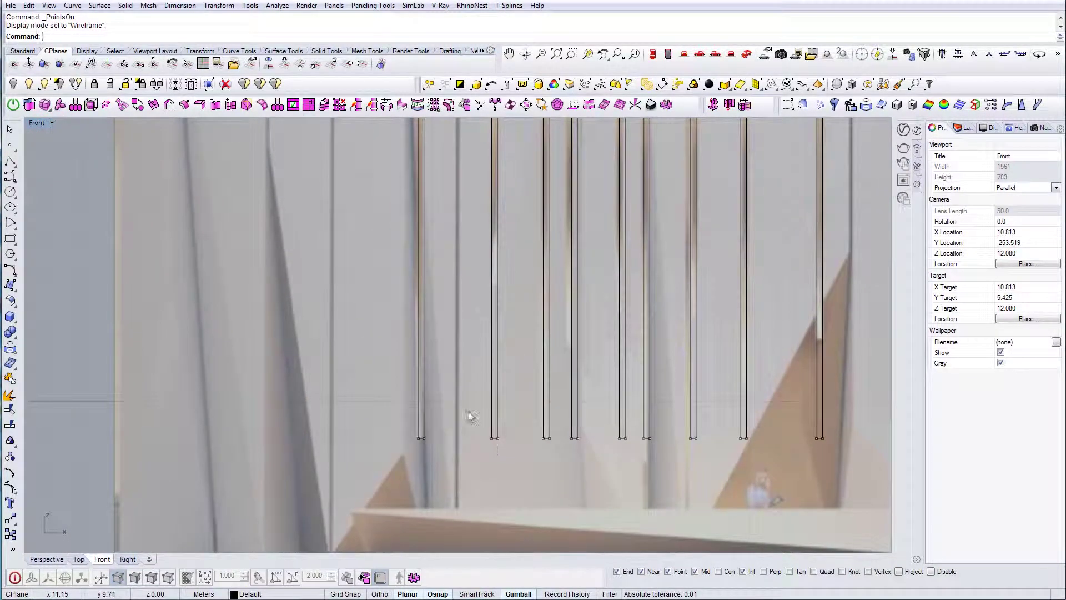
Move the lower points of the second, fourth, fifth and sixth light rectangles to match the light lengths in the photo.
{"action": "left_click_drag", "start_coordinate": [483, 430], "coordinate": [525, 462]}
{"action": "left_click_drag", "start_coordinate": [495, 404], "coordinate": [499, 319]}
{"action": "left_click_drag", "start_coordinate": [510, 259], "coordinate": [510, 249]}
{"action": "left_click", "coordinate": [514, 401]}
{"action": "left_click_drag", "start_coordinate": [566, 428], "coordinate": [589, 446]}
{"action": "left_click_drag", "start_coordinate": [575, 409], "coordinate": [577, 317]}
{"action": "right_click_drag", "start_coordinate": [578, 319], "coordinate": [511, 330]}
{"action": "left_click_drag", "start_coordinate": [535, 430], "coordinate": [556, 305]}
{"action": "left_click_drag", "start_coordinate": [548, 425], "coordinate": [599, 460]}
{"action": "left_click_drag", "start_coordinate": [580, 418], "coordinate": [580, 443]}
{"action": "right_click_drag", "start_coordinate": [643, 431], "coordinate": [606, 445]}
Move the lower points of the four rightmost light rectangles to match the light lengths in the photo.
{"action": "scroll", "coordinate": [596, 459], "scroll_direction": "down", "scroll_amount": 4}
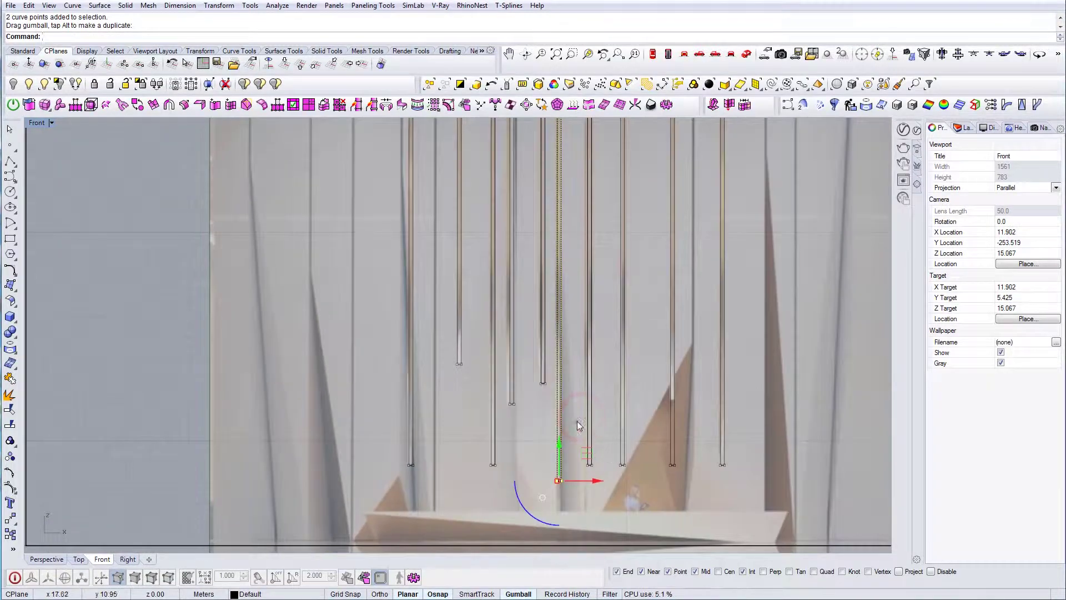
{"action": "left_click_drag", "start_coordinate": [577, 422], "coordinate": [590, 355]}
{"action": "left_click_drag", "start_coordinate": [604, 448], "coordinate": [632, 400]}
{"action": "right_click_drag", "start_coordinate": [658, 432], "coordinate": [615, 431]}
{"action": "left_click_drag", "start_coordinate": [616, 454], "coordinate": [647, 474]}
{"action": "left_click_drag", "start_coordinate": [632, 434], "coordinate": [641, 375]}
{"action": "left_click_drag", "start_coordinate": [664, 448], "coordinate": [694, 476]}
{"action": "left_click_drag", "start_coordinate": [679, 436], "coordinate": [682, 421]}
{"action": "scroll", "coordinate": [685, 417], "scroll_direction": "down", "scroll_amount": 10}
{"action": "left_click", "coordinate": [690, 427]}
{"action": "scroll", "coordinate": [541, 289], "scroll_direction": "up", "scroll_amount": 6}
{"action": "scroll", "coordinate": [555, 306], "scroll_direction": "down", "scroll_amount": 3}
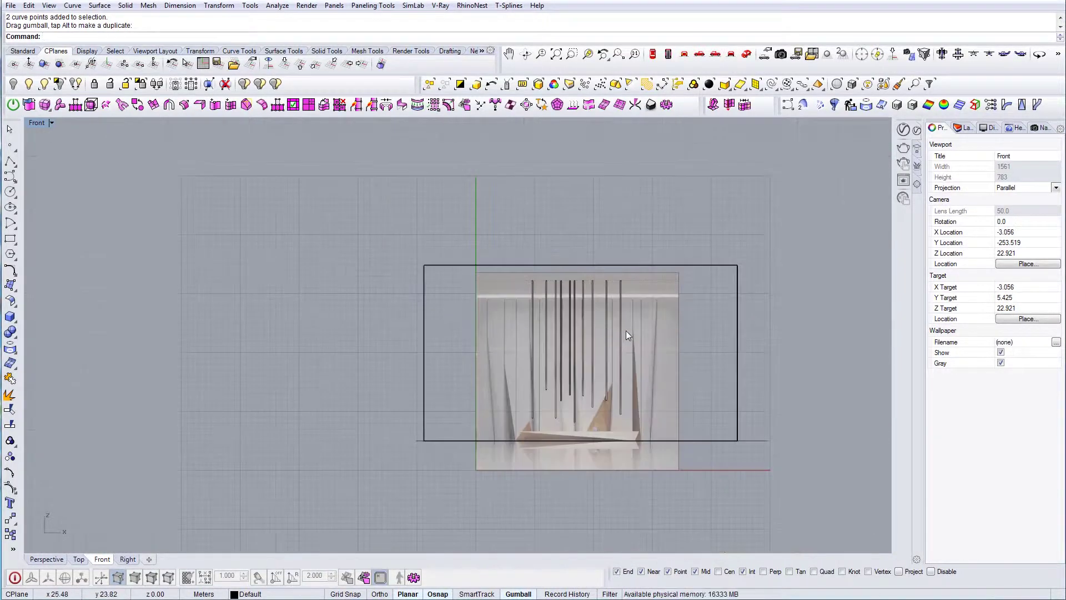
Draw a short diagonal line across the second light rectangle where its bright tip begins.
{"action": "scroll", "coordinate": [626, 333], "scroll_direction": "up", "scroll_amount": 1}
{"action": "scroll", "coordinate": [557, 390], "scroll_direction": "up", "scroll_amount": 5}
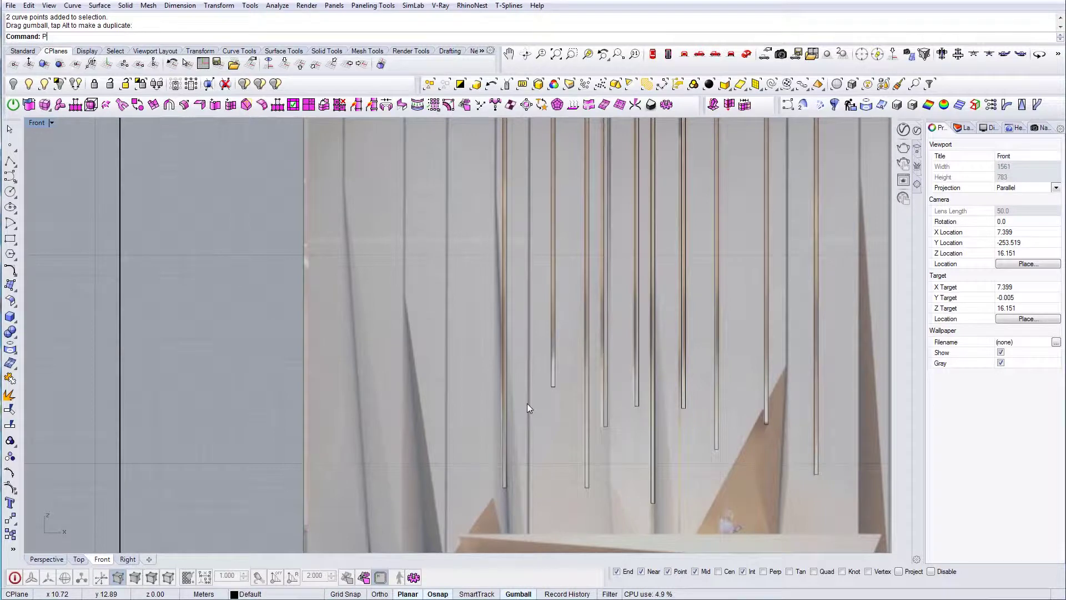
{"action": "type", "text": "PL"}
{"action": "key", "text": "Return"}
{"action": "scroll", "coordinate": [541, 383], "scroll_direction": "up", "scroll_amount": 4}
{"action": "left_click", "coordinate": [551, 363]}
{"action": "left_click", "coordinate": [560, 327]}
{"action": "key", "text": "Return"}
{"action": "scroll", "coordinate": [561, 329], "scroll_direction": "down", "scroll_amount": 8}
{"action": "scroll", "coordinate": [528, 398], "scroll_direction": "up", "scroll_amount": 4}
{"action": "scroll", "coordinate": [528, 398], "scroll_direction": "up", "scroll_amount": 2}
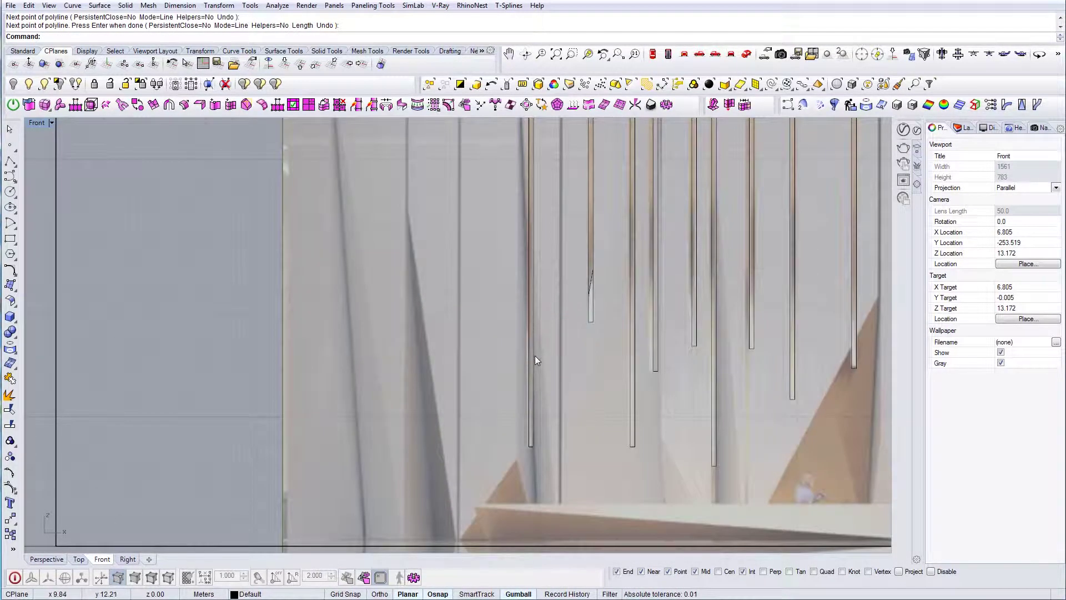
Hide the leftmost light rectangle briefly to check the photo, and draw a diagonal line across it where its bright tip begins.
{"action": "left_click", "coordinate": [532, 351]}
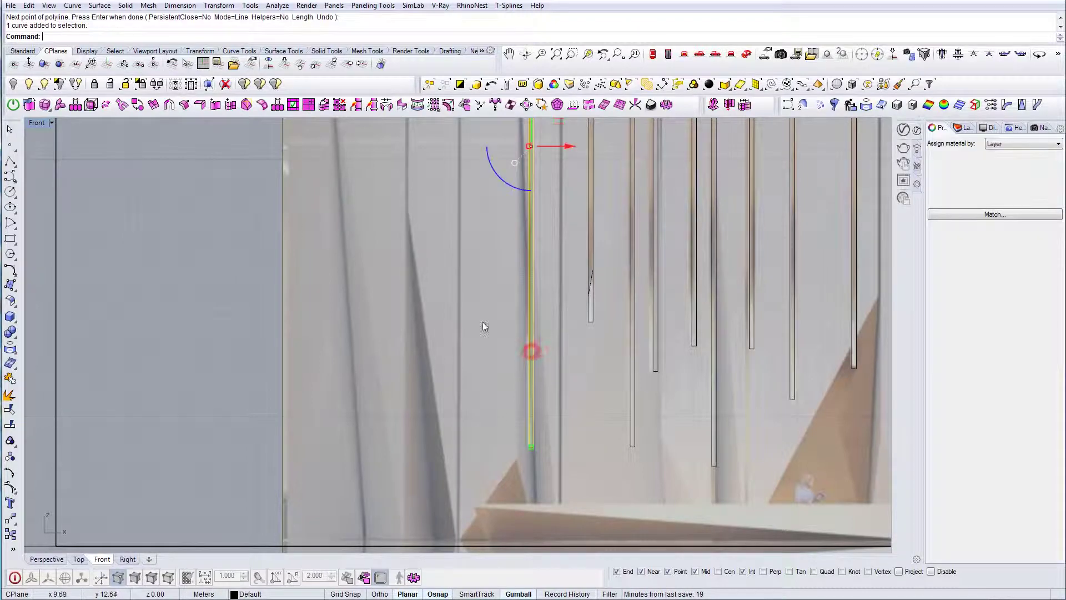
{"action": "left_click", "coordinate": [13, 83]}
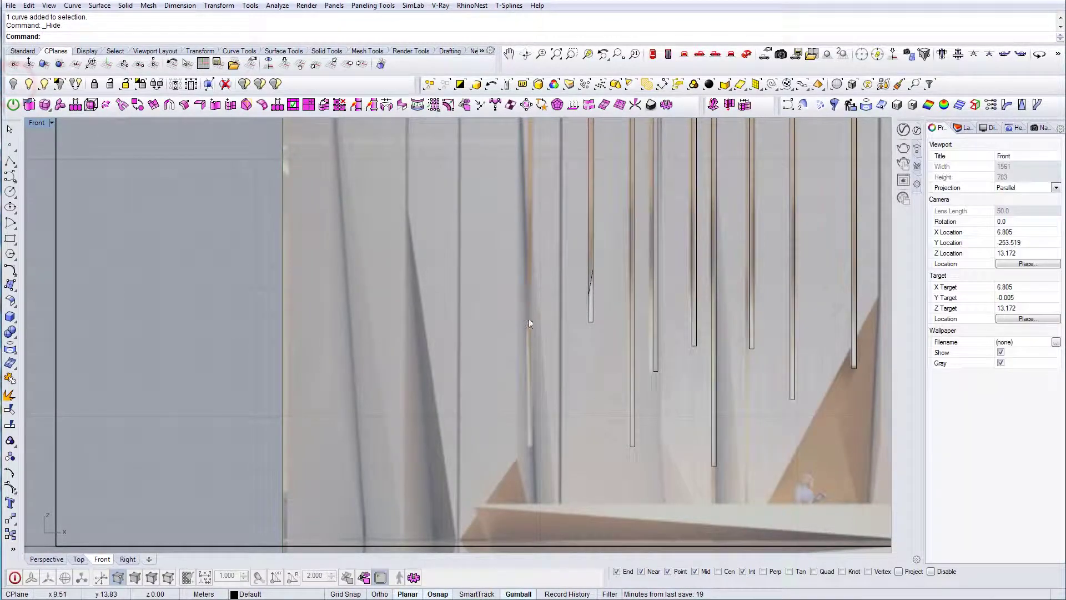
{"action": "right_click_drag", "start_coordinate": [522, 339], "coordinate": [509, 335]}
{"action": "type", "text": "pl"}
{"action": "key", "text": "Return"}
{"action": "left_click", "coordinate": [518, 324]}
{"action": "scroll", "coordinate": [528, 389], "scroll_direction": "up", "scroll_amount": 6}
{"action": "left_click", "coordinate": [521, 424]}
{"action": "right_click", "coordinate": [521, 423]}
{"action": "scroll", "coordinate": [521, 422], "scroll_direction": "down", "scroll_amount": 8}
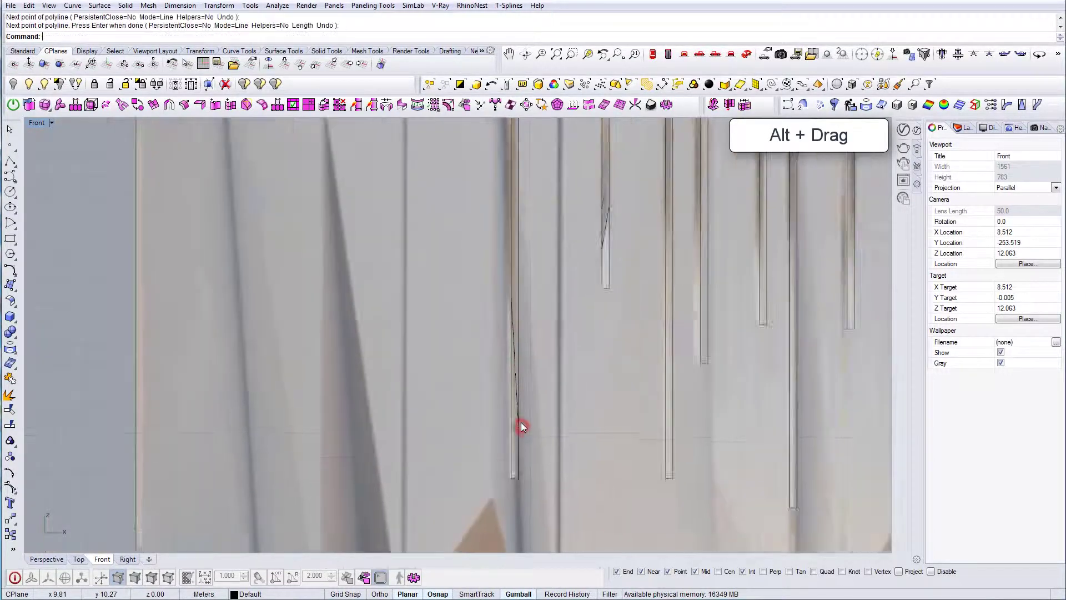
Draw a long diagonal line across the third light rectangle where its bright tip begins.
{"action": "right_click_drag", "start_coordinate": [599, 402], "coordinate": [535, 405]}
{"action": "scroll", "coordinate": [541, 360], "scroll_direction": "up", "scroll_amount": 1}
{"action": "right_click", "coordinate": [534, 362]}
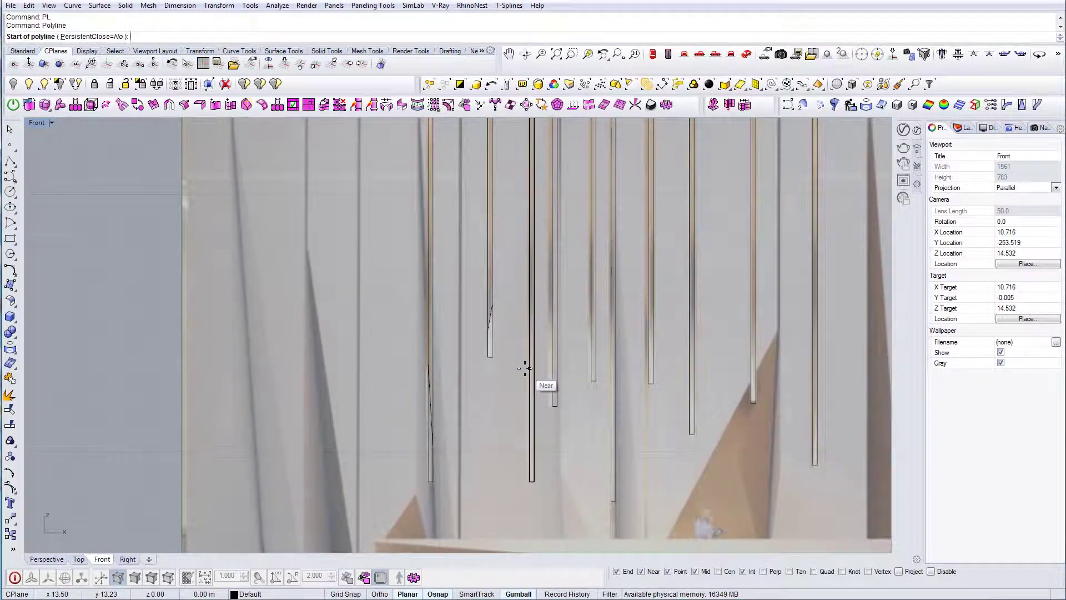
{"action": "left_click", "coordinate": [528, 368]}
{"action": "left_click", "coordinate": [534, 253]}
{"action": "right_click", "coordinate": [606, 322]}
{"action": "right_click_drag", "start_coordinate": [590, 323], "coordinate": [582, 338]}
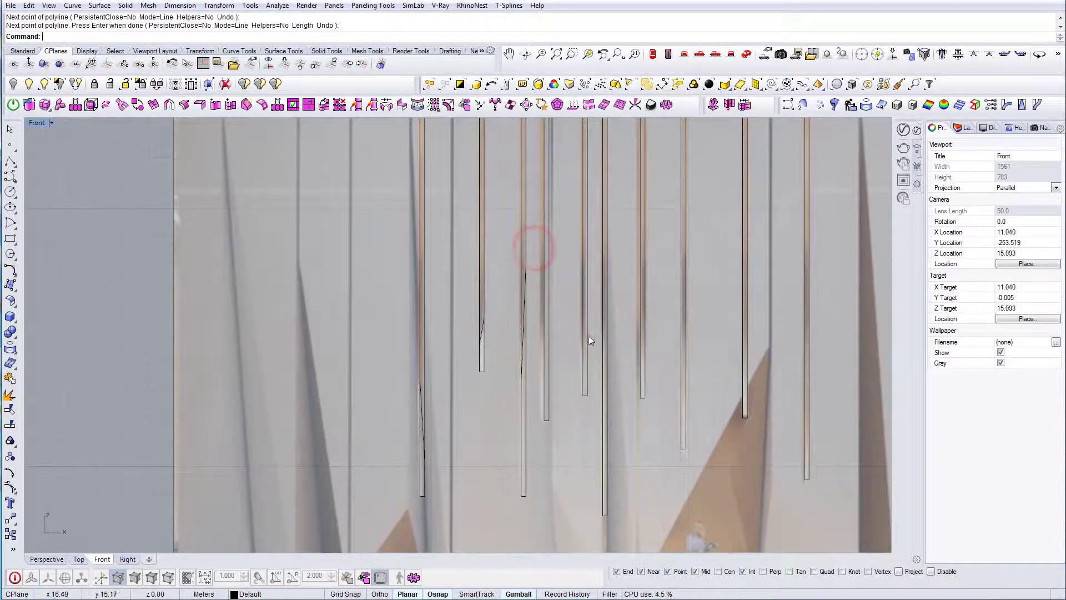
Draw diagonal lines across the fourth and fifth light rectangles where their bright tips begin.
{"action": "right_click", "coordinate": [547, 356]}
{"action": "left_click", "coordinate": [546, 356]}
{"action": "left_click", "coordinate": [552, 253]}
{"action": "right_click", "coordinate": [582, 345]}
{"action": "right_click", "coordinate": [582, 346]}
{"action": "left_click", "coordinate": [582, 345]}
{"action": "left_click", "coordinate": [585, 276]}
{"action": "right_click", "coordinate": [585, 276]}
Draw diagonal lines across the sixth and seventh light rectangles where their bright tips begin.
{"action": "right_click_drag", "start_coordinate": [662, 311], "coordinate": [608, 342]}
{"action": "right_click", "coordinate": [606, 340]}
{"action": "left_click", "coordinate": [585, 314]}
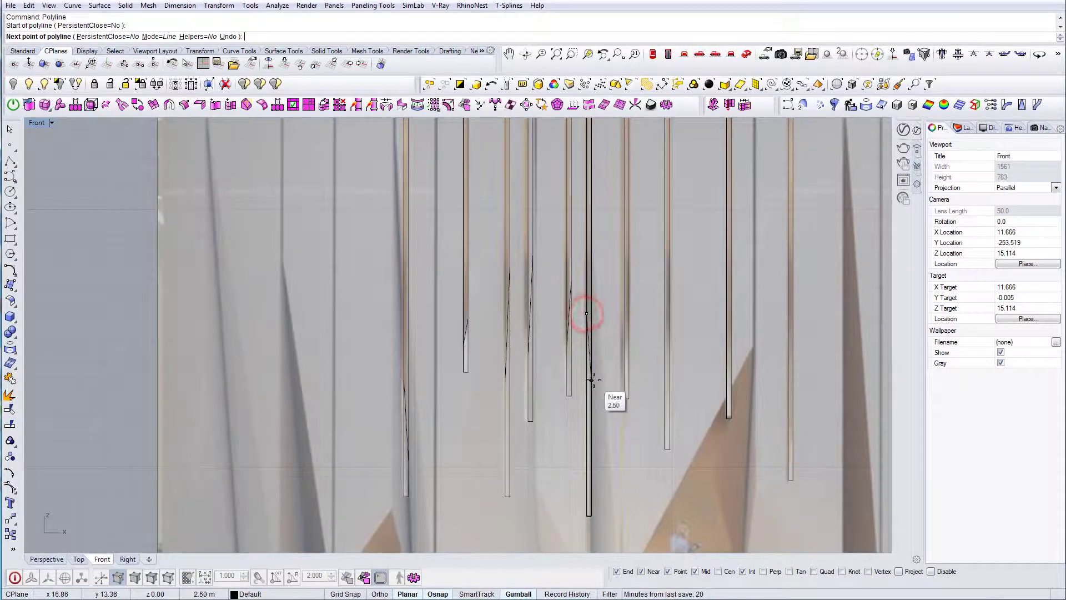
{"action": "left_click", "coordinate": [592, 379]}
{"action": "right_click", "coordinate": [623, 355]}
{"action": "right_click", "coordinate": [623, 355]}
{"action": "left_click", "coordinate": [624, 326]}
{"action": "left_click", "coordinate": [630, 351]}
{"action": "right_click", "coordinate": [636, 354]}
Draw a diagonal line across the eighth light rectangle where its bright tip begins.
{"action": "right_click_drag", "start_coordinate": [676, 359], "coordinate": [623, 377]}
{"action": "right_click", "coordinate": [622, 369]}
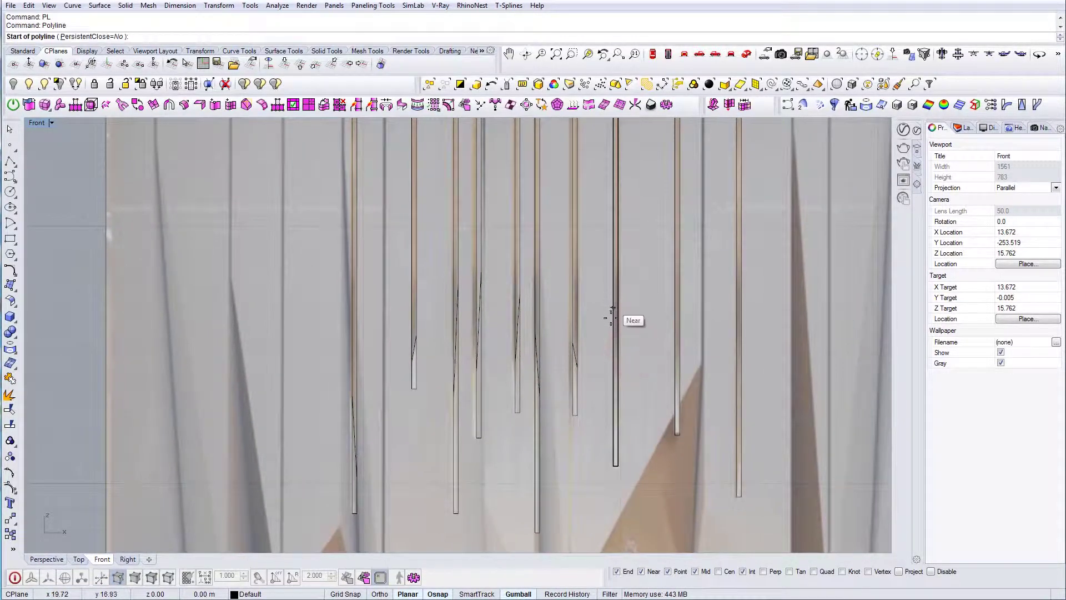
{"action": "left_click", "coordinate": [613, 326]}
{"action": "left_click", "coordinate": [619, 370]}
{"action": "right_click", "coordinate": [627, 371]}
{"action": "right_click_drag", "start_coordinate": [687, 369], "coordinate": [654, 381]}
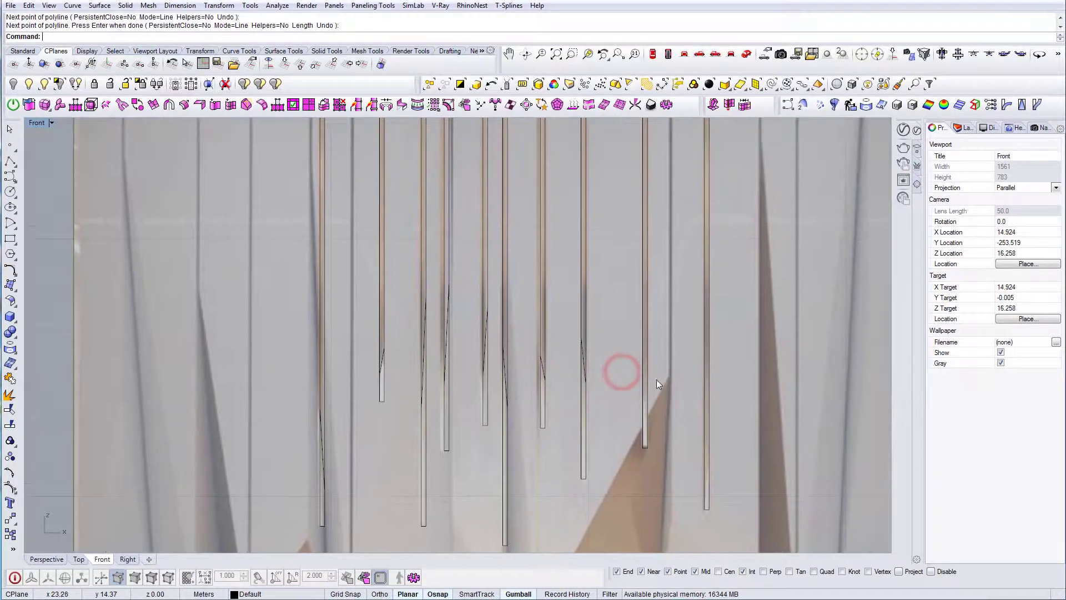
Draw short diagonal lines across the ninth and tenth light rectangles where their bright tips begin.
{"action": "right_click", "coordinate": [650, 378]}
{"action": "left_click", "coordinate": [642, 368]}
{"action": "left_click", "coordinate": [648, 405]}
{"action": "right_click", "coordinate": [689, 447]}
{"action": "right_click", "coordinate": [719, 479]}
{"action": "left_click", "coordinate": [703, 481]}
{"action": "left_click", "coordinate": [710, 460]}
{"action": "right_click", "coordinate": [701, 442]}
{"action": "scroll", "coordinate": [693, 433], "scroll_direction": "down", "scroll_amount": 10}
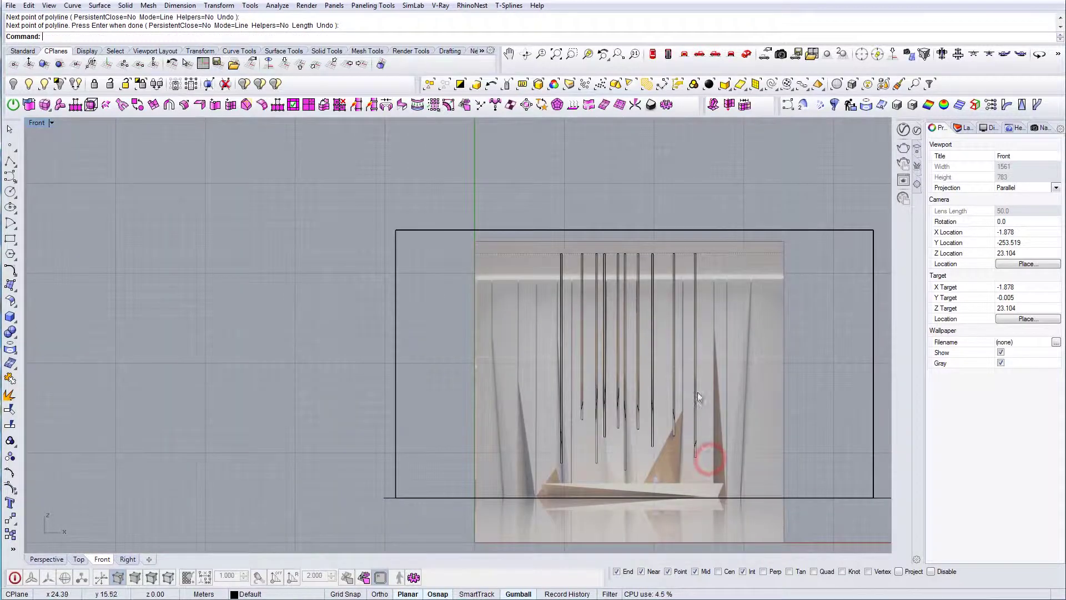
Isolate the light rectangles and their diagonal lines by hiding the floor, back wall and other modelled geometry in the Perspective view.
{"action": "right_click_drag", "start_coordinate": [628, 317], "coordinate": [578, 308]}
{"action": "left_click_drag", "start_coordinate": [653, 417], "coordinate": [682, 459]}
{"action": "left_click", "coordinate": [746, 55]}
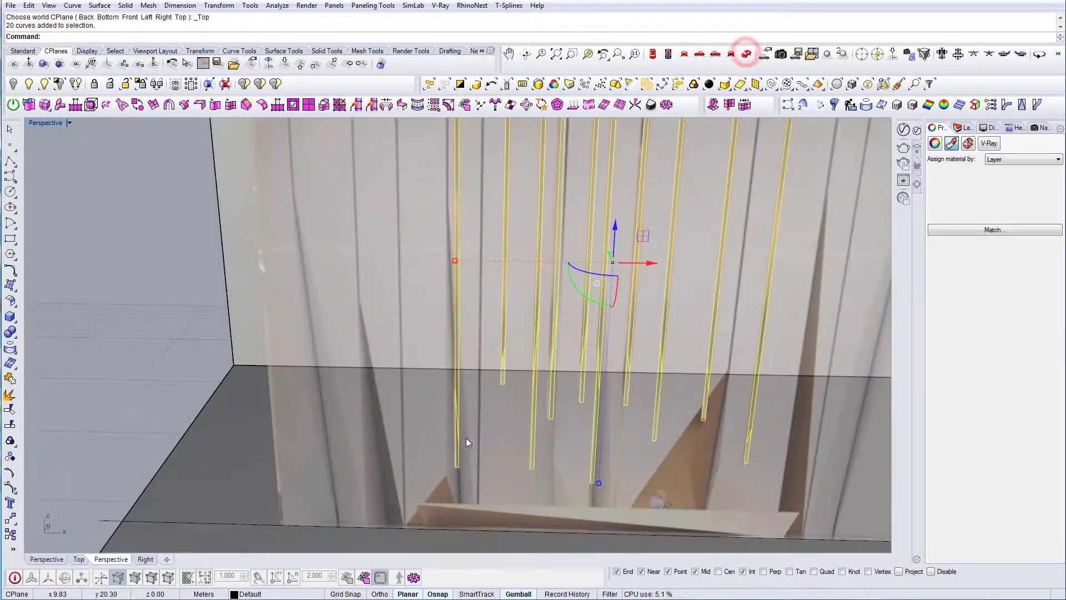
{"action": "right_click_drag", "start_coordinate": [542, 398], "coordinate": [546, 348]}
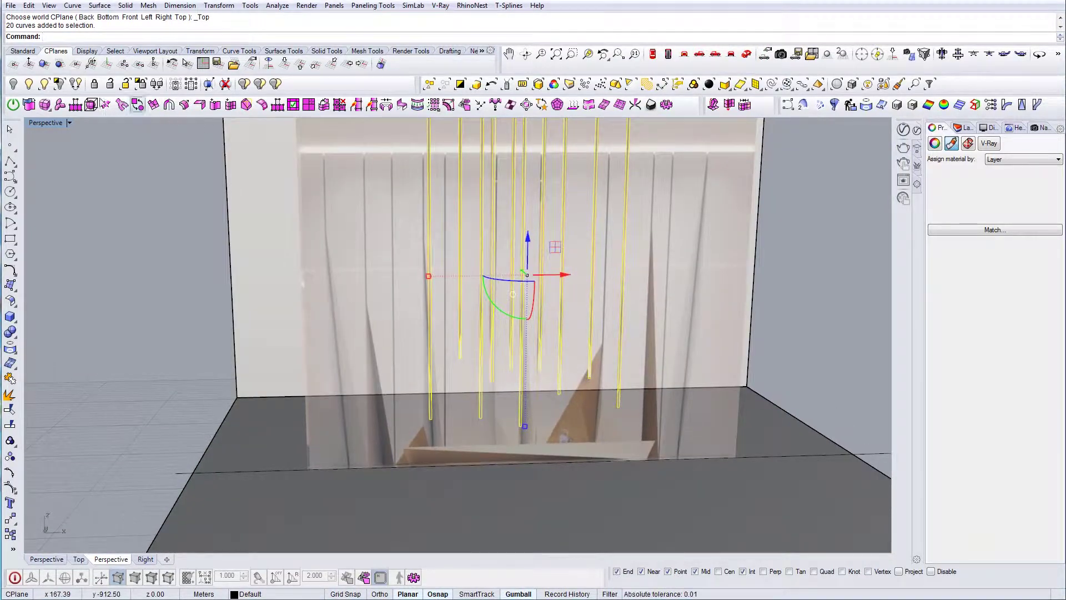
{"action": "left_click", "coordinate": [60, 85]}
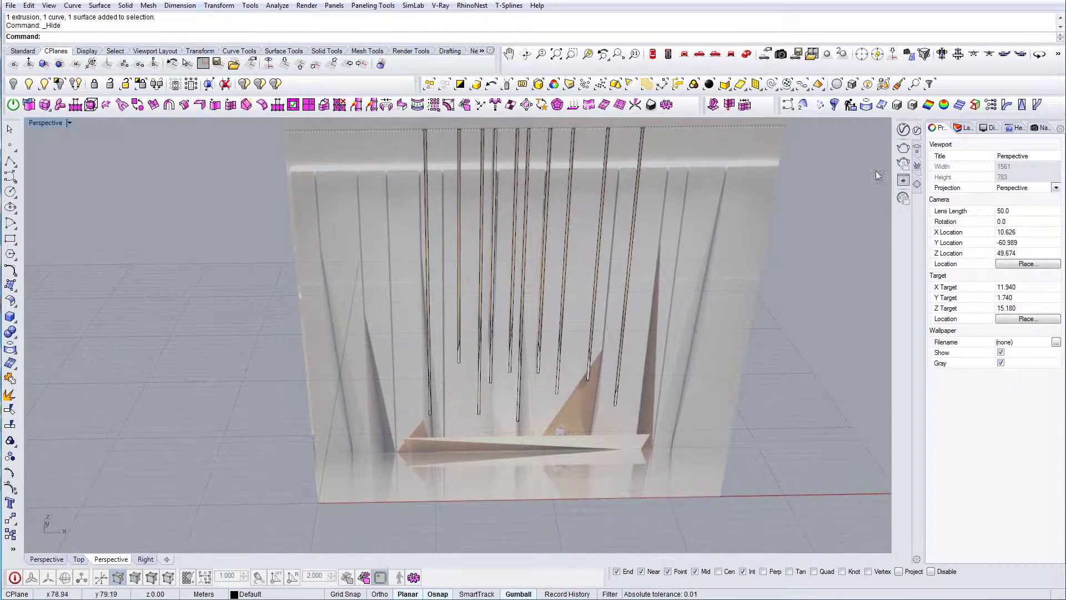
{"action": "right_click_drag", "start_coordinate": [536, 292], "coordinate": [527, 266]}
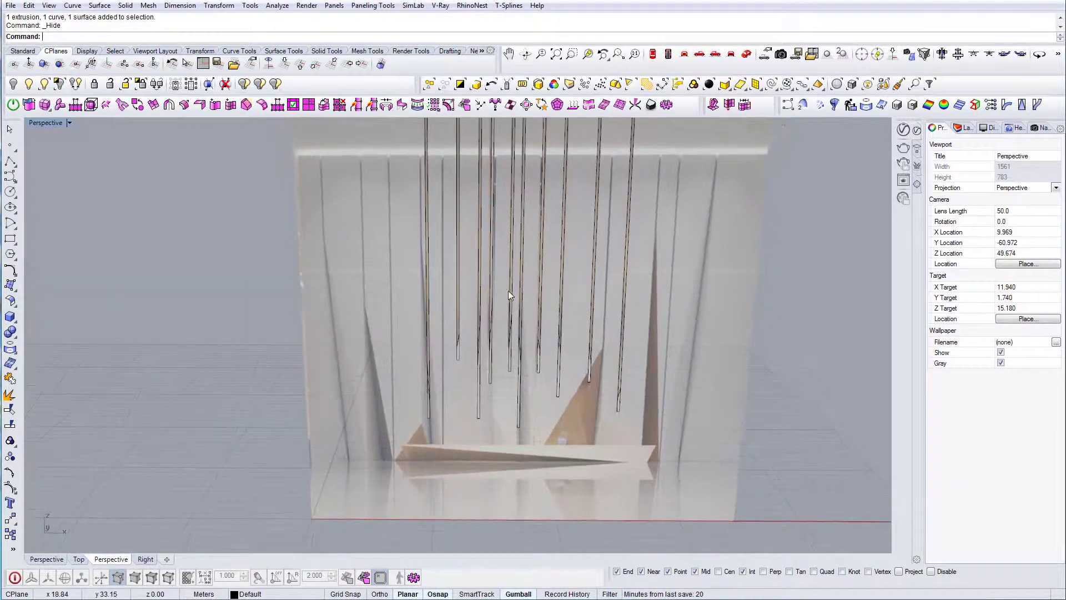
Run CurveBoolean on all light curves in the Front view and keep the lower tip regions of the first four lights.
{"action": "left_click", "coordinate": [684, 54]}
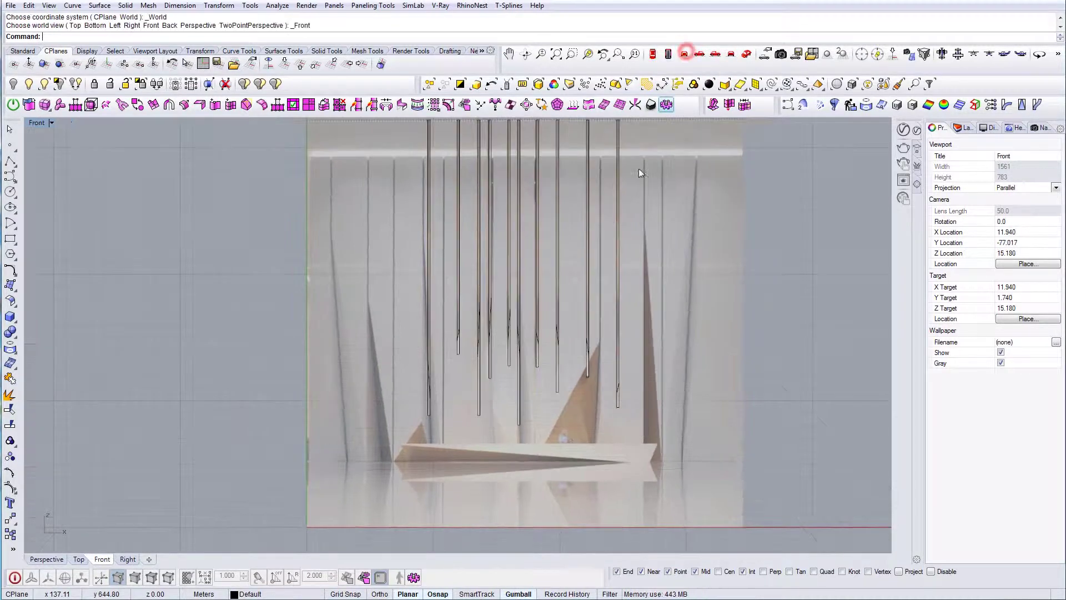
{"action": "key", "text": "Return"}
{"action": "left_click_drag", "start_coordinate": [769, 416], "coordinate": [248, 206]}
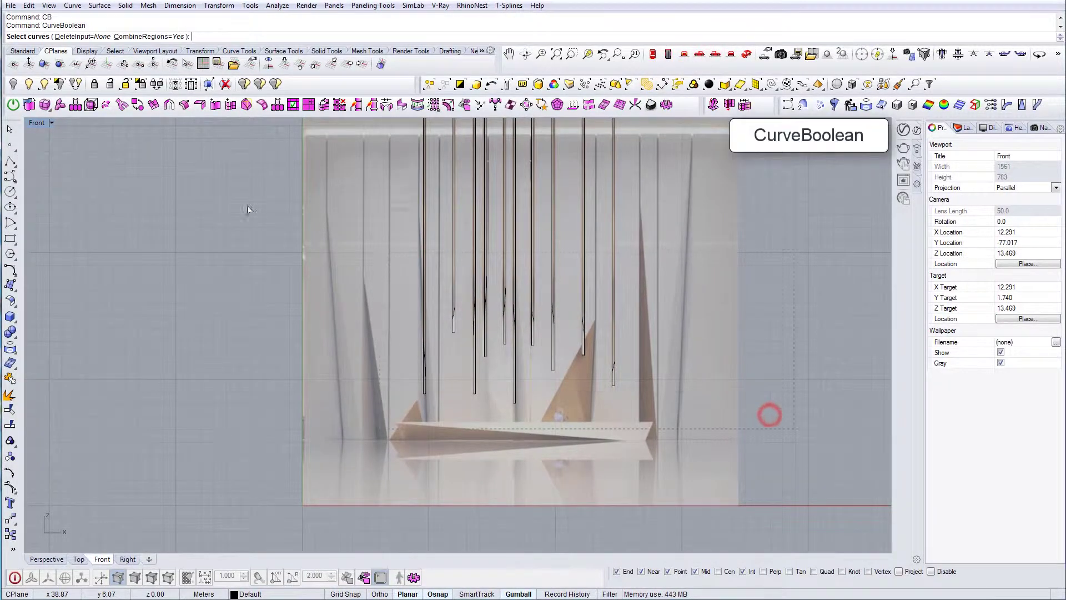
{"action": "scroll", "coordinate": [430, 383], "scroll_direction": "up", "scroll_amount": 5}
{"action": "scroll", "coordinate": [428, 389], "scroll_direction": "down", "scroll_amount": 5}
{"action": "scroll", "coordinate": [426, 392], "scroll_direction": "up", "scroll_amount": 5}
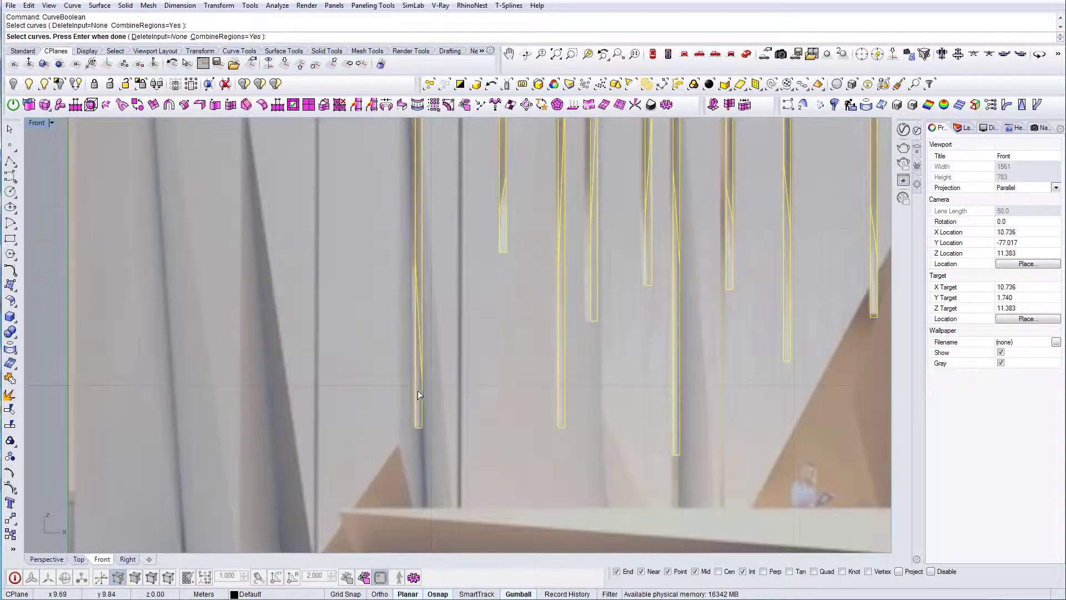
{"action": "key", "text": "Return"}
{"action": "left_click", "coordinate": [418, 395]}
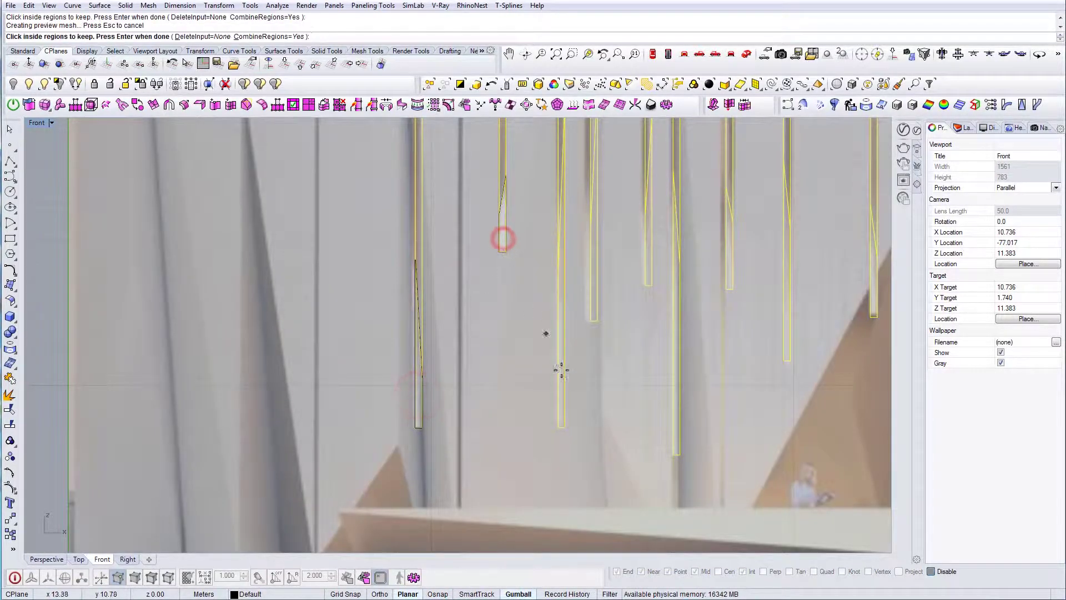
{"action": "left_click", "coordinate": [561, 382]}
{"action": "right_click_drag", "start_coordinate": [593, 315], "coordinate": [562, 341]}
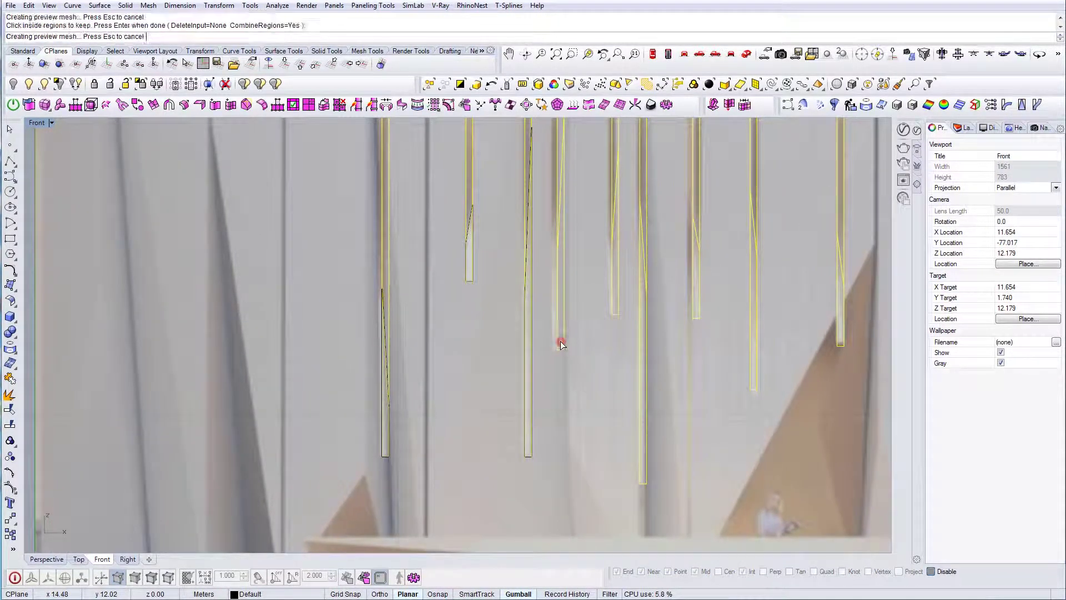
Keep the lower tip regions of the fifth to tenth lights and complete the CurveBoolean.
{"action": "left_click", "coordinate": [615, 304]}
{"action": "left_click", "coordinate": [639, 341]}
{"action": "left_click", "coordinate": [695, 303]}
{"action": "right_click_drag", "start_coordinate": [750, 326], "coordinate": [637, 344]}
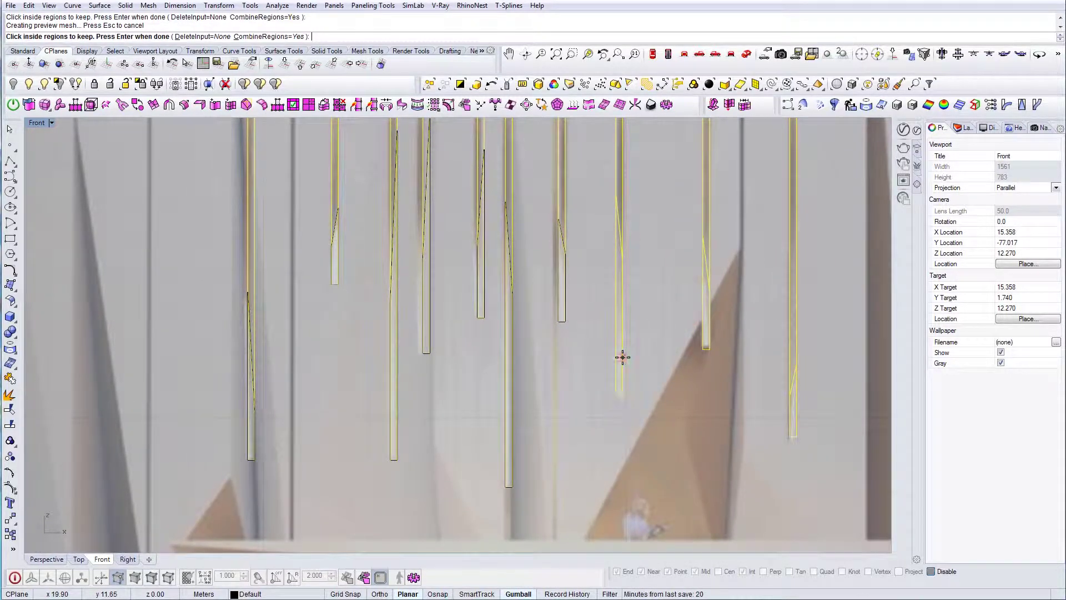
{"action": "left_click", "coordinate": [623, 358]}
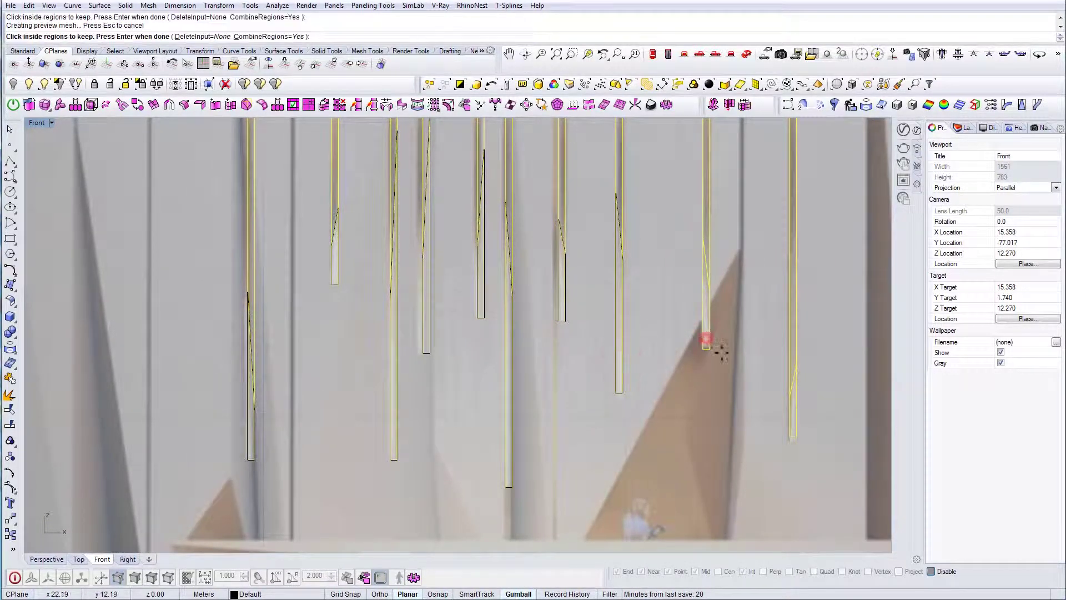
{"action": "left_click", "coordinate": [792, 404]}
{"action": "scroll", "coordinate": [675, 390], "scroll_direction": "down", "scroll_amount": 8}
{"action": "key", "text": "Return"}
Group the ten new lower tip curves and deselect them.
{"action": "type", "text": "gr"}
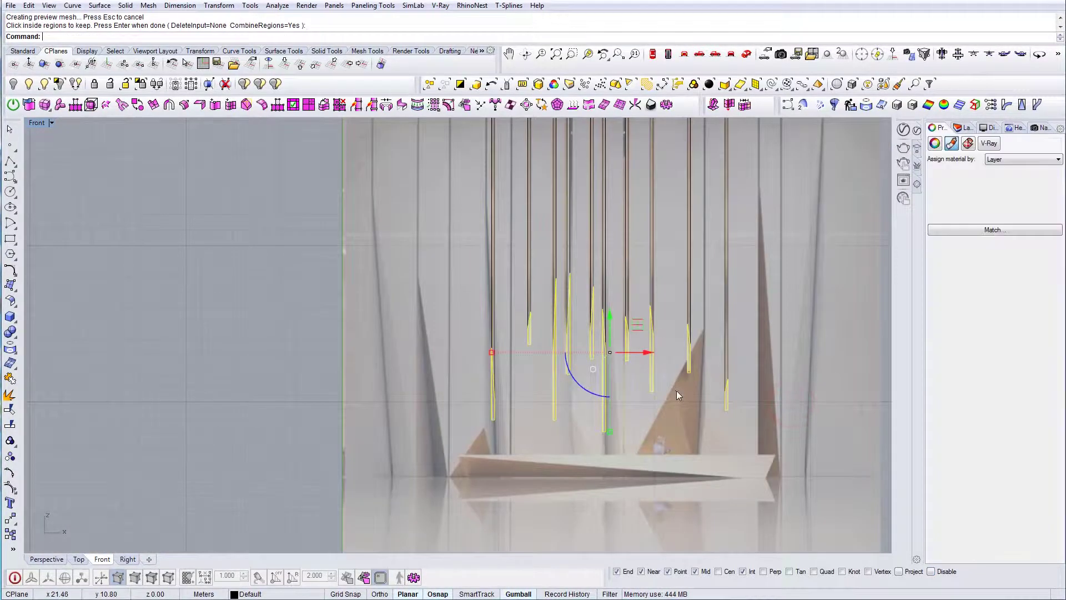
{"action": "key", "text": "Return"}
{"action": "scroll", "coordinate": [648, 356], "scroll_direction": "down", "scroll_amount": 8}
{"action": "right_click_drag", "start_coordinate": [648, 355], "coordinate": [617, 341]}
{"action": "scroll", "coordinate": [586, 322], "scroll_direction": "up", "scroll_amount": 4}
{"action": "key", "text": "Escape"}
Run CurveBoolean on all light curves again and keep the upper regions of the first six lights.
{"action": "type", "text": "c"}
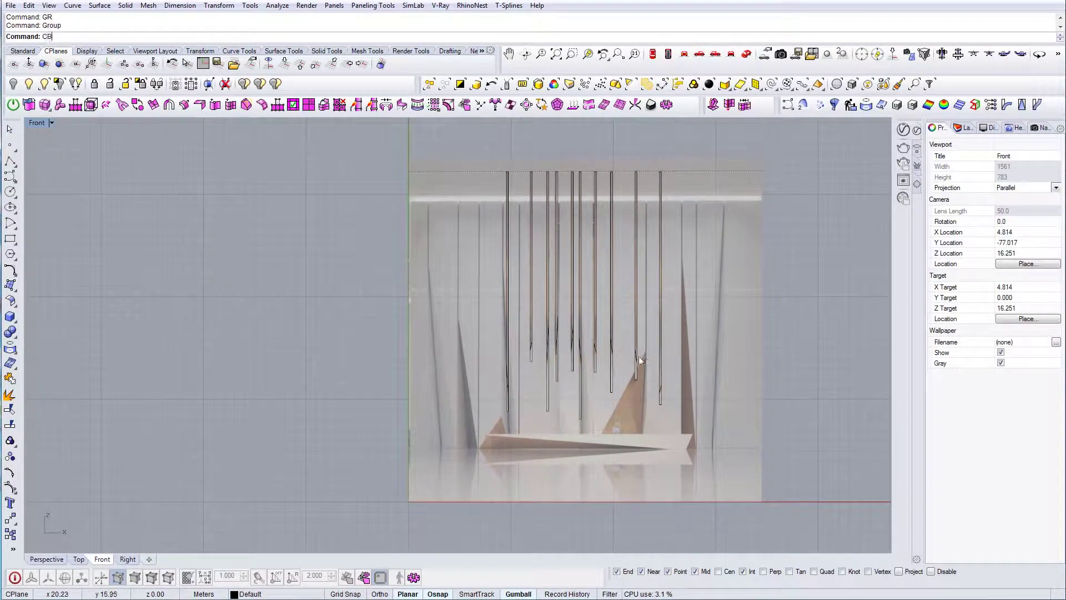
{"action": "left_click_drag", "start_coordinate": [781, 431], "coordinate": [412, 132]}
{"action": "key", "text": "Return"}
{"action": "scroll", "coordinate": [500, 201], "scroll_direction": "up", "scroll_amount": 5}
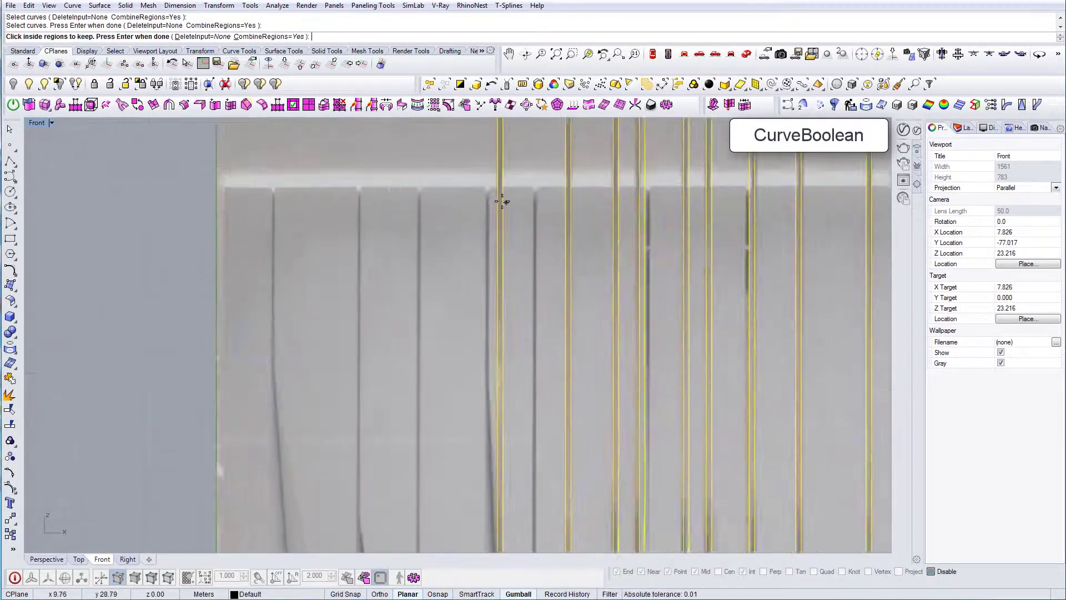
{"action": "left_click", "coordinate": [500, 201]}
{"action": "left_click", "coordinate": [584, 210]}
{"action": "left_click", "coordinate": [644, 232]}
{"action": "left_click", "coordinate": [675, 240]}
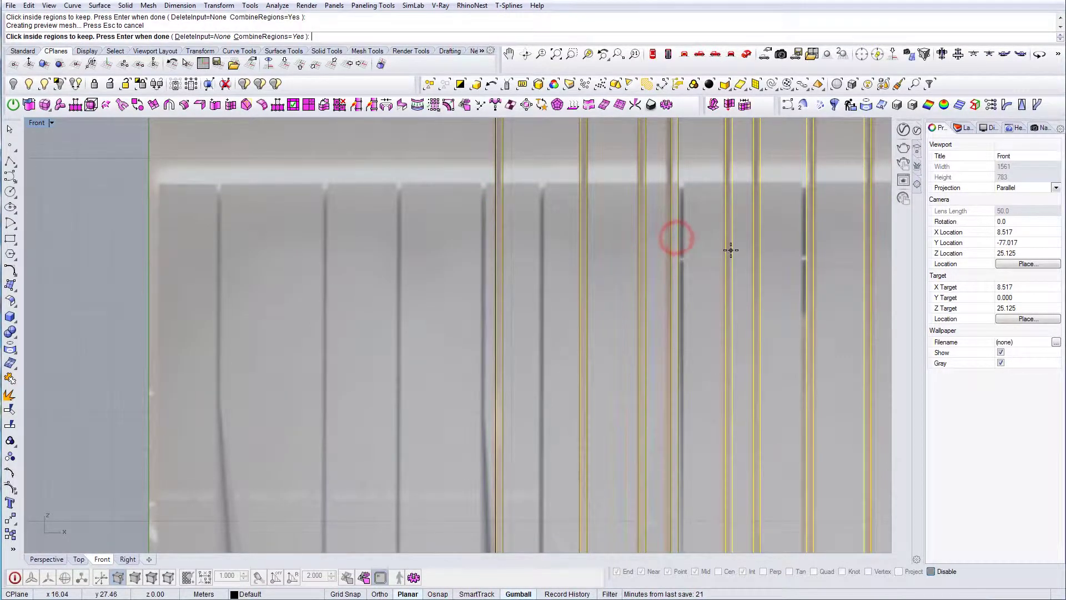
{"action": "left_click", "coordinate": [731, 251]}
{"action": "left_click", "coordinate": [758, 258]}
Keep the upper regions of the seventh to tenth lights and complete the CurveBoolean.
{"action": "right_click_drag", "start_coordinate": [787, 279], "coordinate": [607, 276]}
{"action": "left_click", "coordinate": [630, 268]}
{"action": "right_click_drag", "start_coordinate": [688, 274], "coordinate": [606, 288]}
{"action": "left_click", "coordinate": [634, 285]}
{"action": "left_click", "coordinate": [718, 299]}
{"action": "scroll", "coordinate": [674, 288], "scroll_direction": "down", "scroll_amount": 3}
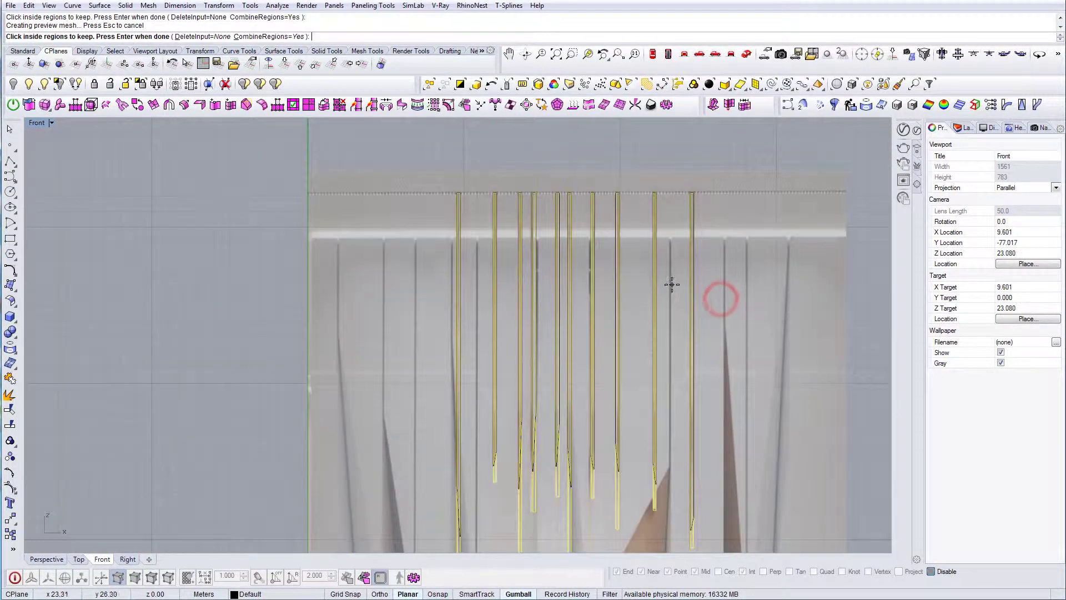
{"action": "key", "text": "Return"}
Group the ten new upper light curves.
{"action": "type", "text": "GR"}
{"action": "key", "text": "Return"}
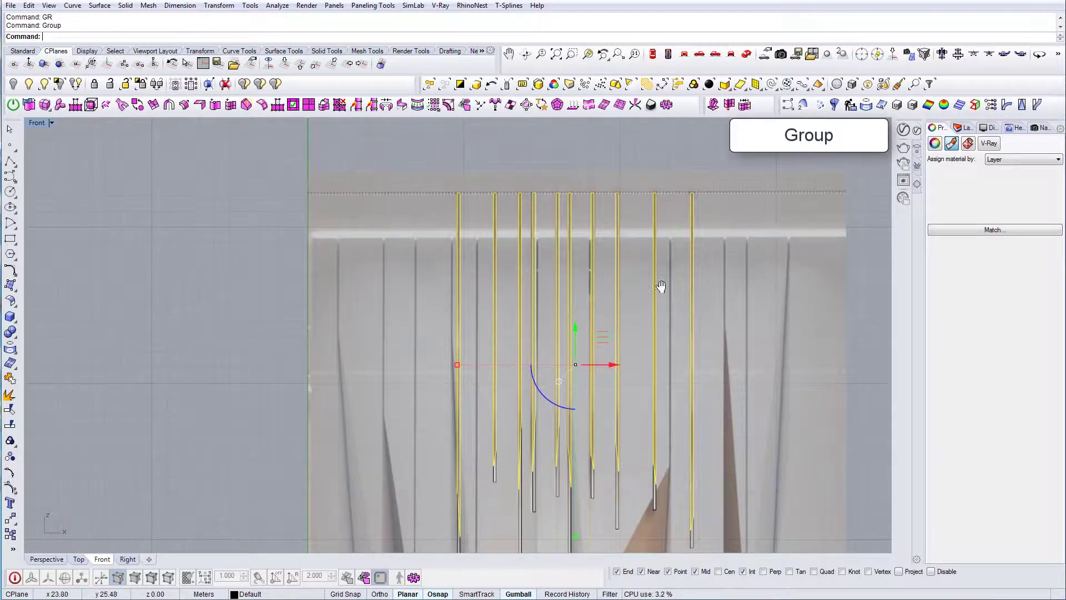
{"action": "scroll", "coordinate": [709, 148], "scroll_direction": "down", "scroll_amount": 2}
Add the lower tip group to the selected upper curves and copy both groups away behind the reference photo in the Perspective view.
{"action": "left_click", "coordinate": [754, 52]}
{"action": "scroll", "coordinate": [596, 444], "scroll_direction": "up", "scroll_amount": 5}
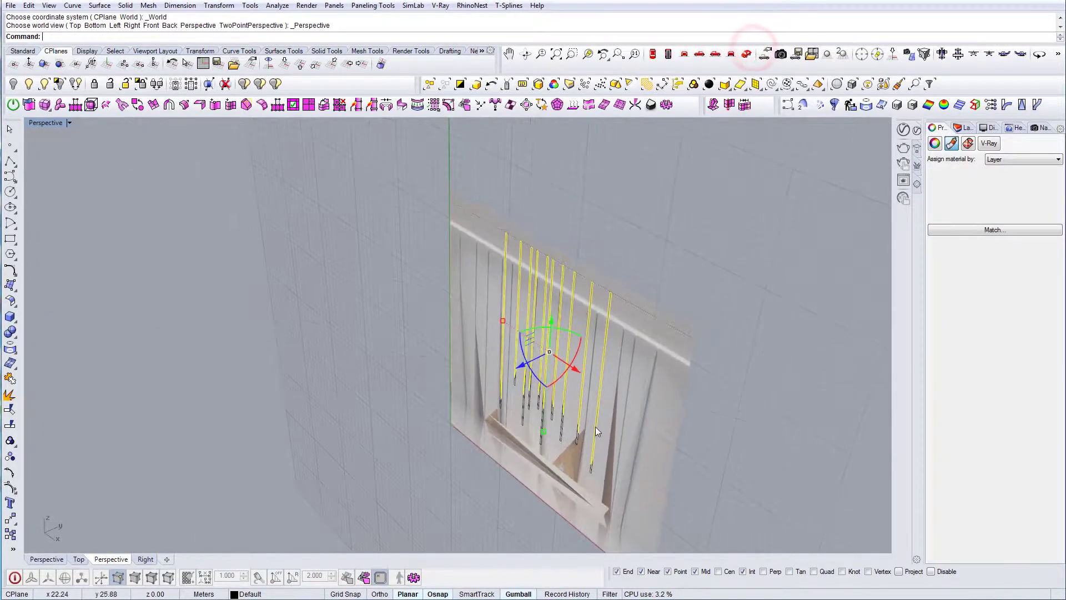
{"action": "left_click", "coordinate": [586, 475]}
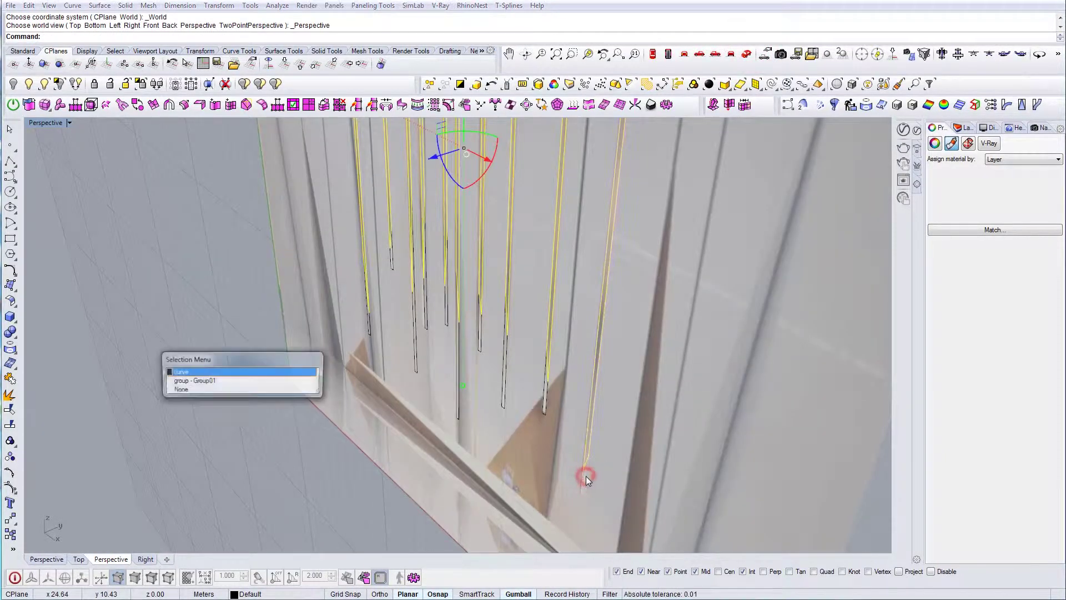
{"action": "left_click", "coordinate": [245, 380]}
{"action": "scroll", "coordinate": [245, 380], "scroll_direction": "down", "scroll_amount": 5}
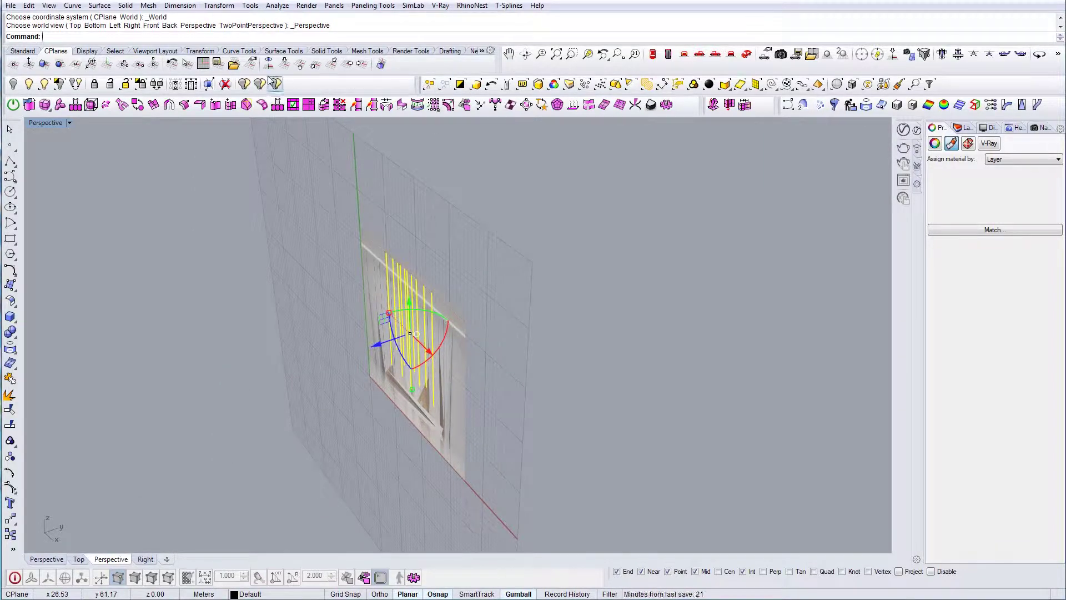
{"action": "left_click", "coordinate": [287, 62]}
{"action": "left_click_drag", "start_coordinate": [384, 340], "coordinate": [516, 329], "text": "alt"}
Delete the original light rectangles, diagonal lines and region curves left on the reference photo.
{"action": "left_click", "coordinate": [528, 391]}
{"action": "right_click_drag", "start_coordinate": [528, 393], "coordinate": [390, 277]}
{"action": "left_click_drag", "start_coordinate": [445, 413], "coordinate": [445, 415]}
{"action": "key", "text": "Delete"}
{"action": "right_click_drag", "start_coordinate": [460, 357], "coordinate": [550, 383]}
{"action": "scroll", "coordinate": [541, 274], "scroll_direction": "up", "scroll_amount": 6}
{"action": "scroll", "coordinate": [481, 333], "scroll_direction": "up", "scroll_amount": 6}
{"action": "scroll", "coordinate": [549, 383], "scroll_direction": "down", "scroll_amount": 8}
Create planar surfaces from the 20 copied light curves with PlanarSrf and delete the source curves.
{"action": "left_click_drag", "start_coordinate": [639, 434], "coordinate": [422, 333]}
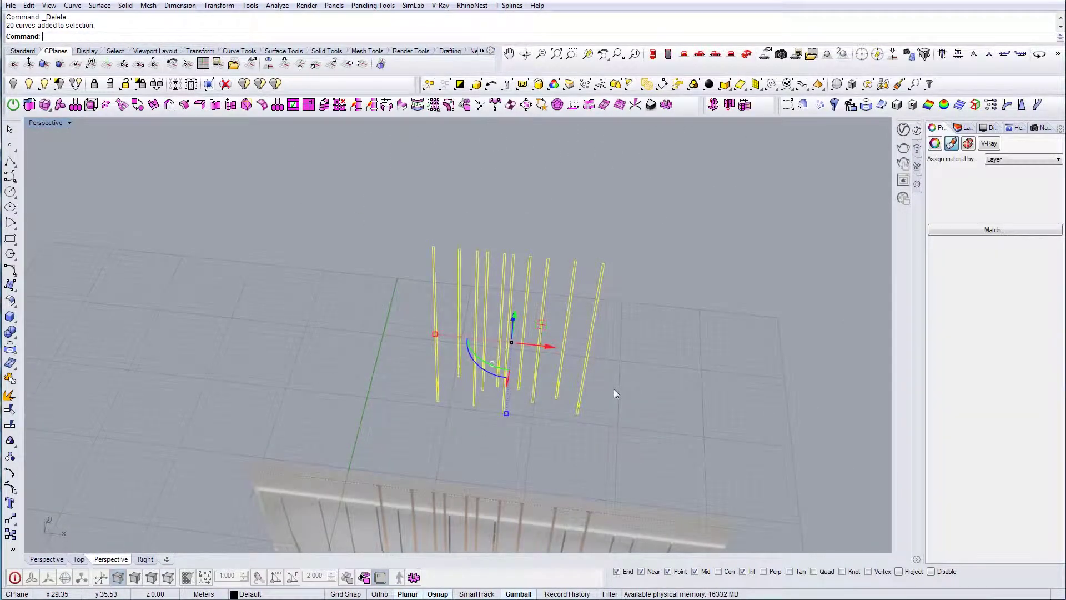
{"action": "type", "text": "PlanarSrf"}
{"action": "key", "text": "Return"}
{"action": "scroll", "coordinate": [556, 336], "scroll_direction": "up", "scroll_amount": 3}
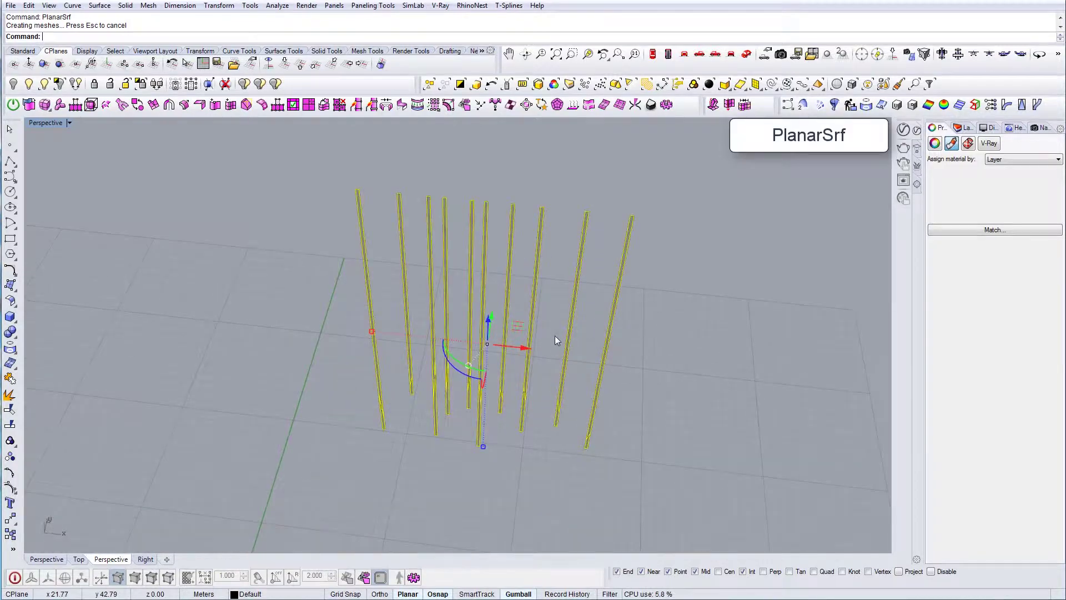
{"action": "key", "text": "Delete"}
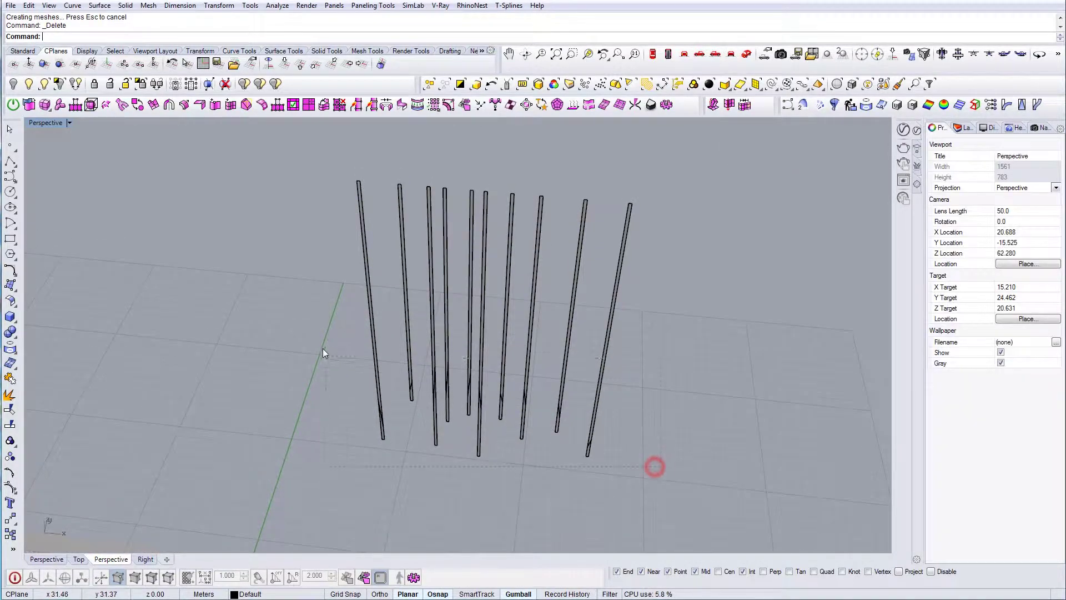
Extrude all the planar light surfaces a short distance to give the hanging lights thickness.
{"action": "left_click_drag", "start_coordinate": [321, 344], "coordinate": [320, 343]}
{"action": "right_click_drag", "start_coordinate": [321, 345], "coordinate": [461, 375]}
{"action": "scroll", "coordinate": [493, 354], "scroll_direction": "up", "scroll_amount": 3}
{"action": "left_click_drag", "start_coordinate": [461, 375], "coordinate": [468, 375]}
{"action": "scroll", "coordinate": [473, 350], "scroll_direction": "down", "scroll_amount": 5}
{"action": "right_click_drag", "start_coordinate": [474, 350], "coordinate": [511, 223]}
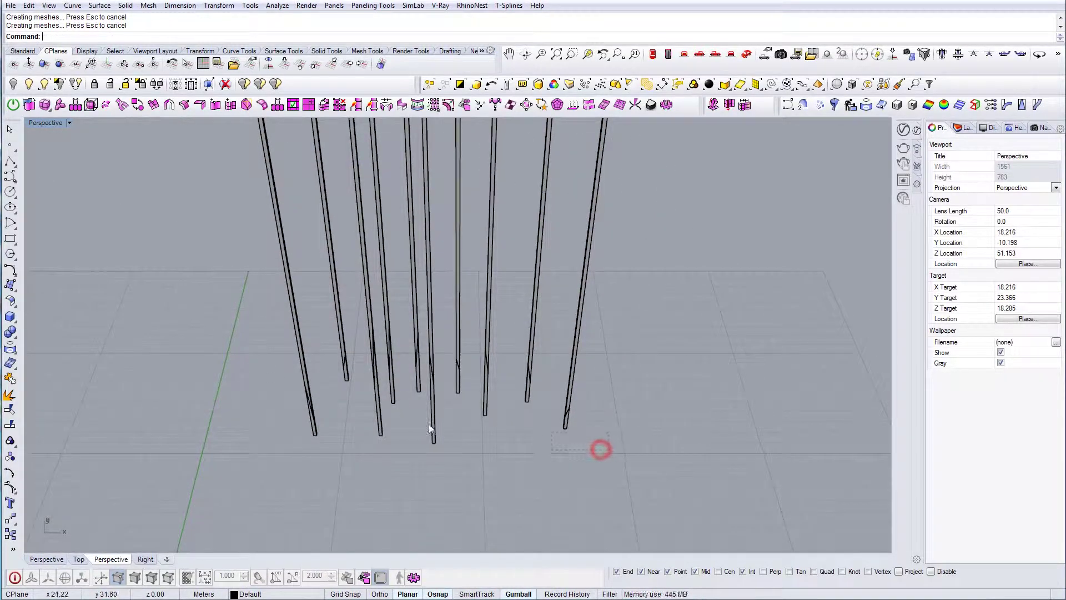
Group the ten lower tip pieces of the hanging lights and deselect them.
{"action": "left_click_drag", "start_coordinate": [250, 307], "coordinate": [664, 471]}
{"action": "type", "text": "GR"}
{"action": "key", "text": "Return"}
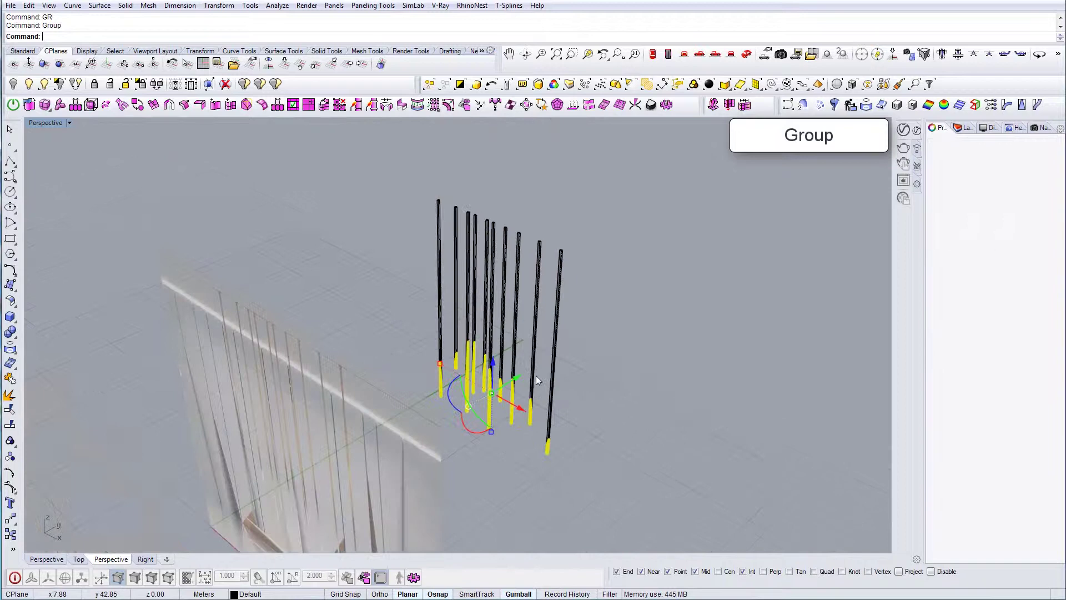
{"action": "left_click", "coordinate": [602, 281]}
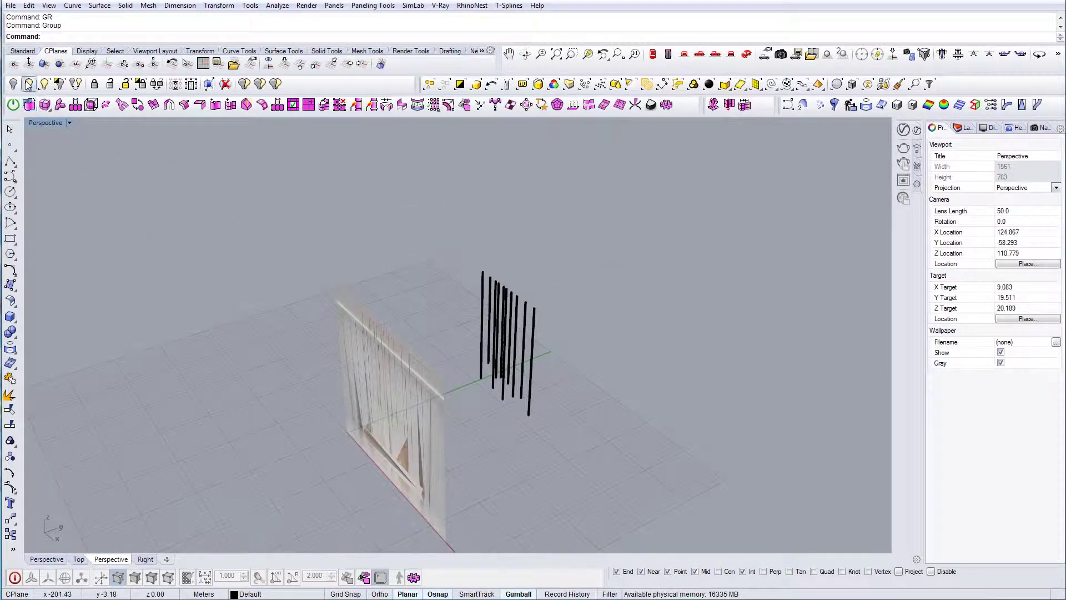
Show all hidden lobby objects and move the hanging lights along Y to sit in front of the folded wall panels.
{"action": "left_click", "coordinate": [28, 84]}
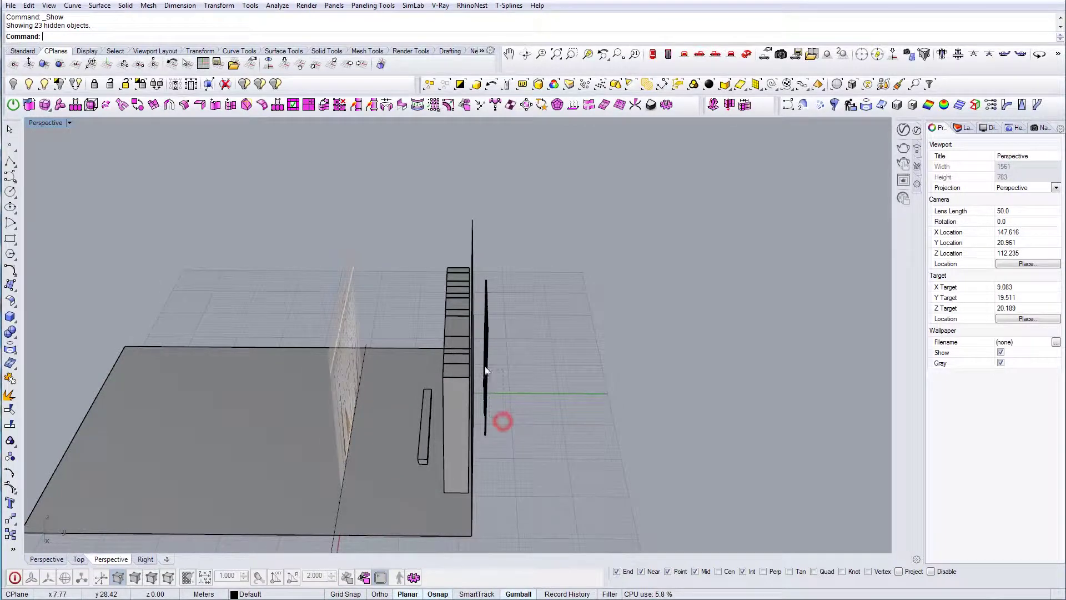
{"action": "left_click", "coordinate": [485, 366]}
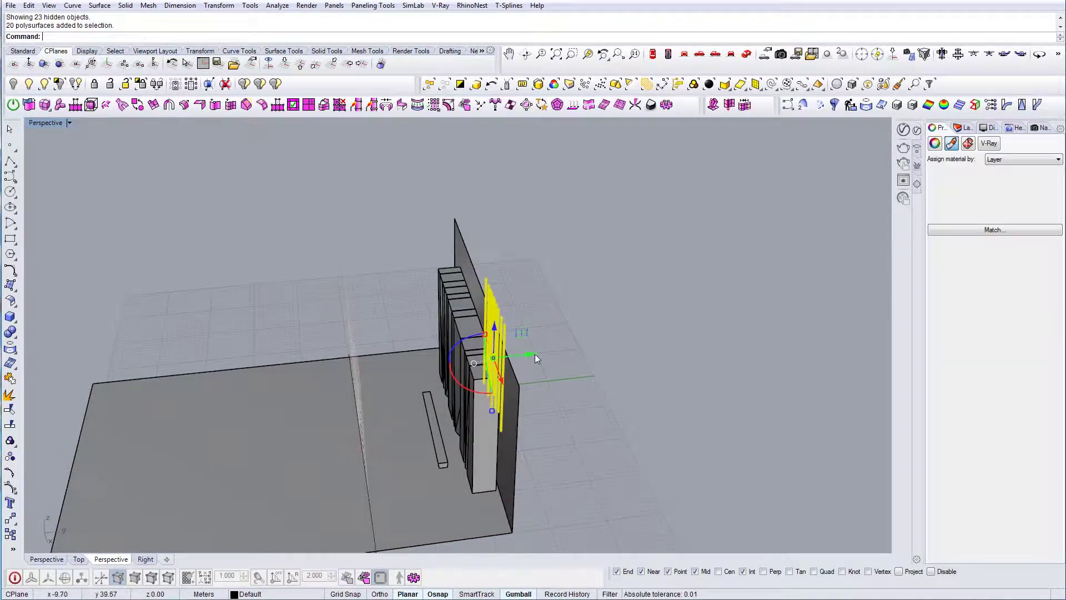
{"action": "left_click_drag", "start_coordinate": [535, 355], "coordinate": [418, 354]}
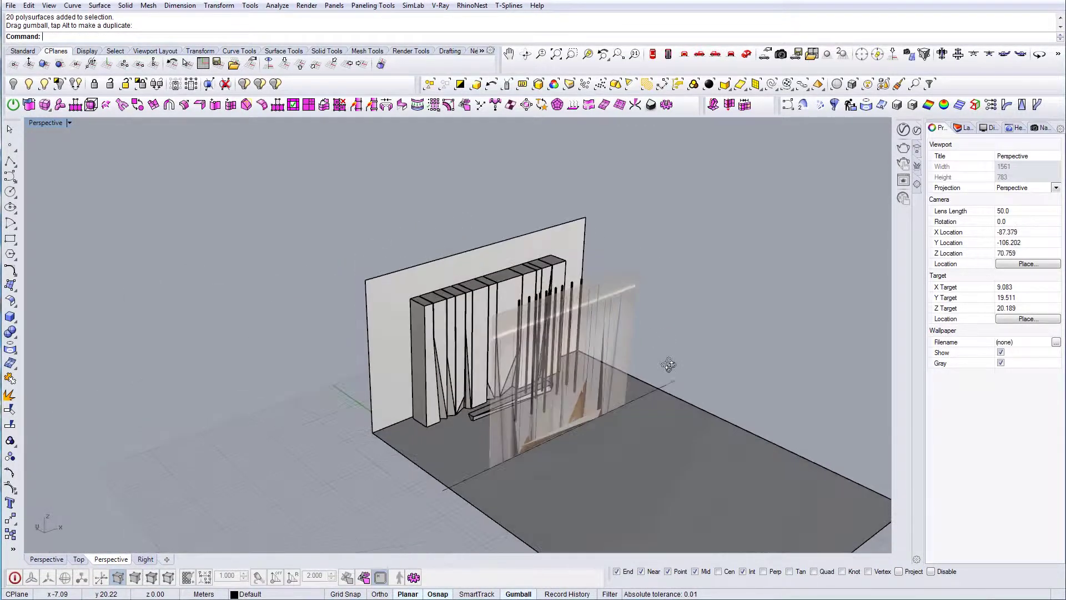
{"action": "right_click_drag", "start_coordinate": [669, 370], "coordinate": [667, 380]}
{"action": "right_click_drag", "start_coordinate": [625, 335], "coordinate": [640, 302]}
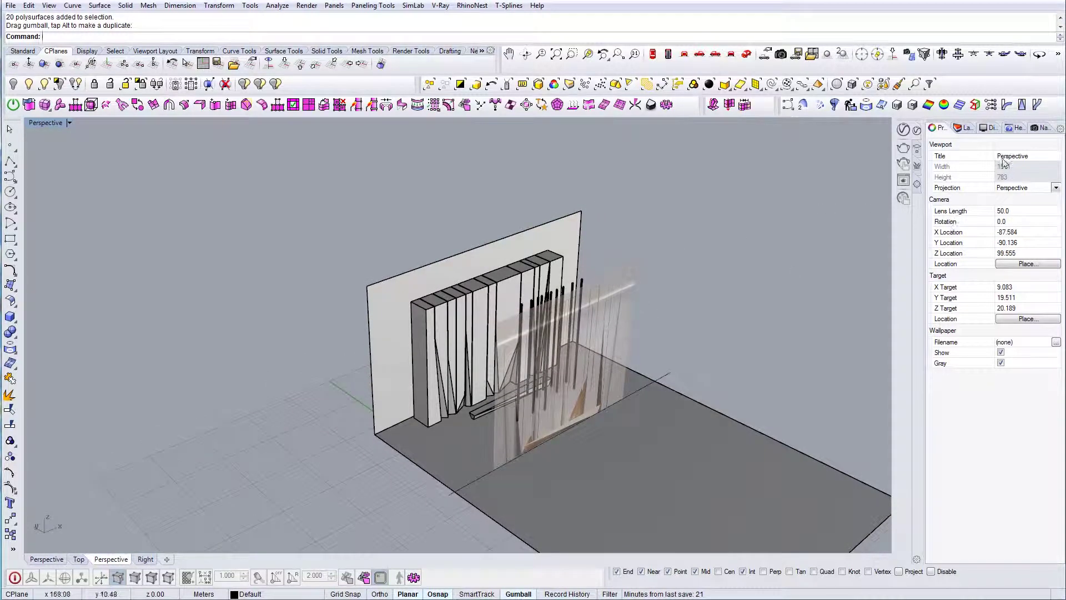
Open the layer list and delete the reference photo standing in front of the lobby model.
{"action": "left_click", "coordinate": [966, 128]}
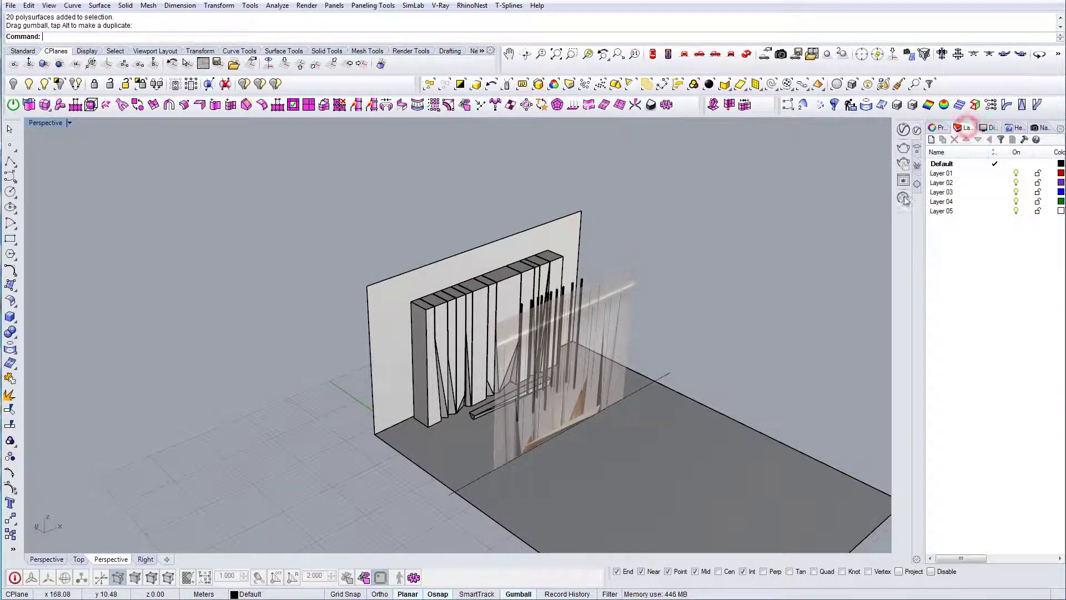
{"action": "left_click", "coordinate": [609, 289]}
{"action": "key", "text": "Delete"}
{"action": "right_click_drag", "start_coordinate": [599, 297], "coordinate": [528, 391]}
Switch to YouTube, subscribe to the How to Rhino channel and turn on its notifications.
{"action": "key", "text": "alt+Tab"}
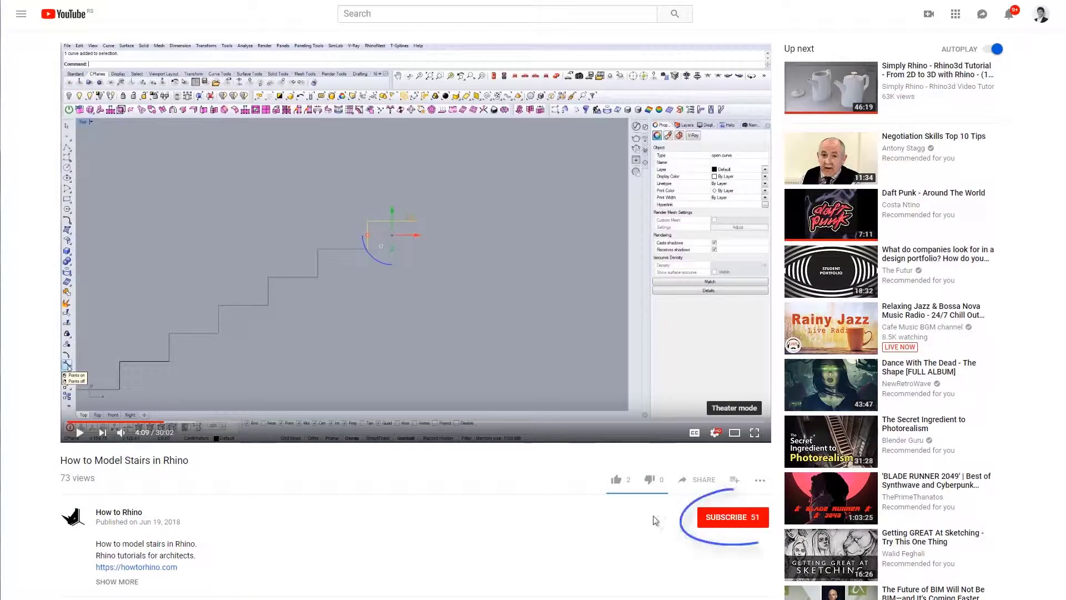
{"action": "left_click", "coordinate": [745, 523]}
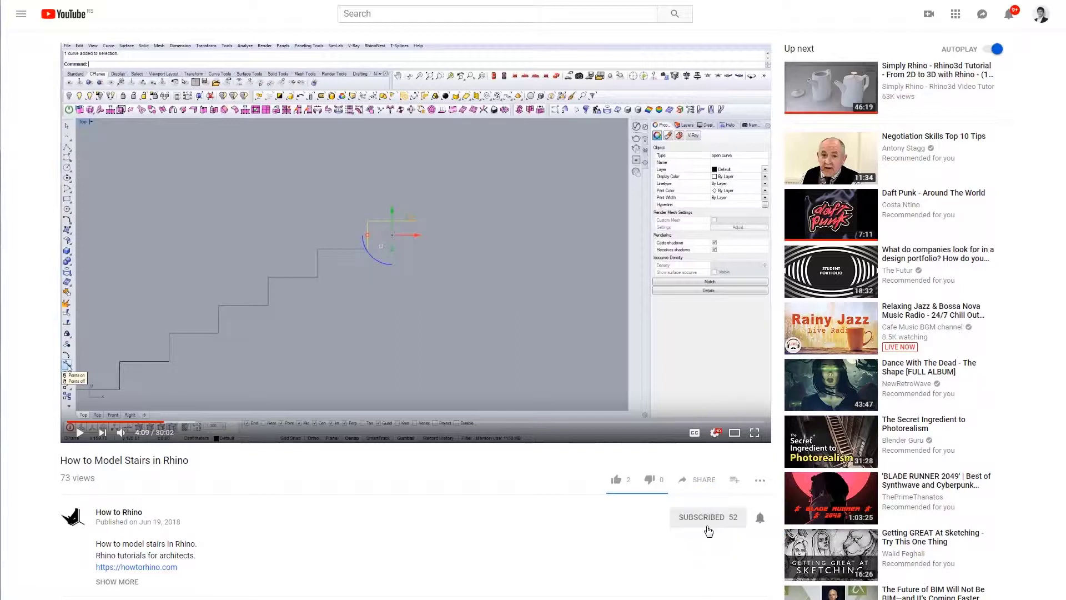
{"action": "left_click", "coordinate": [761, 518]}
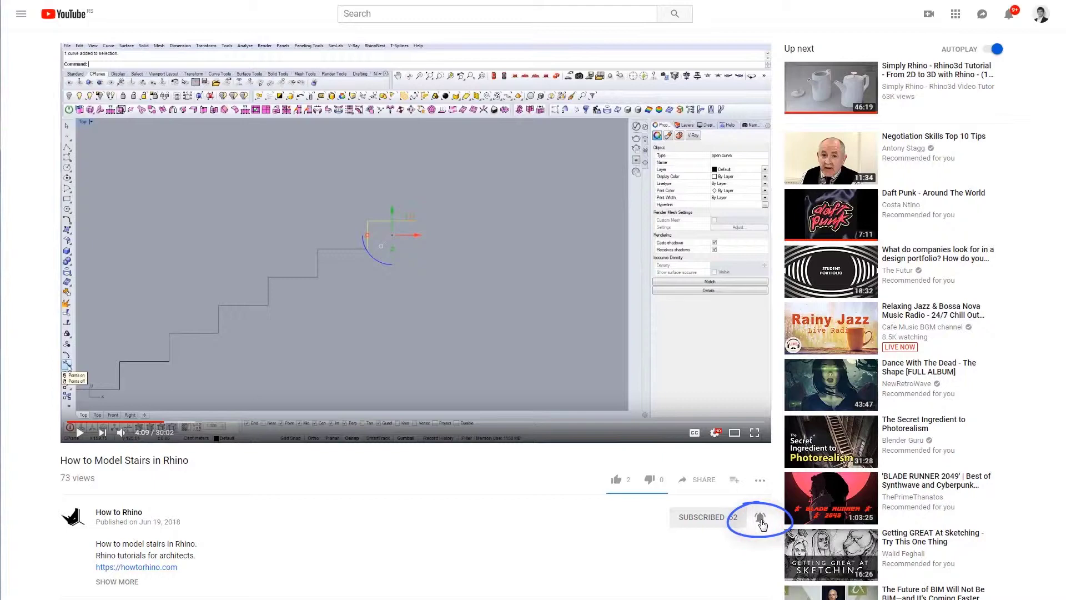